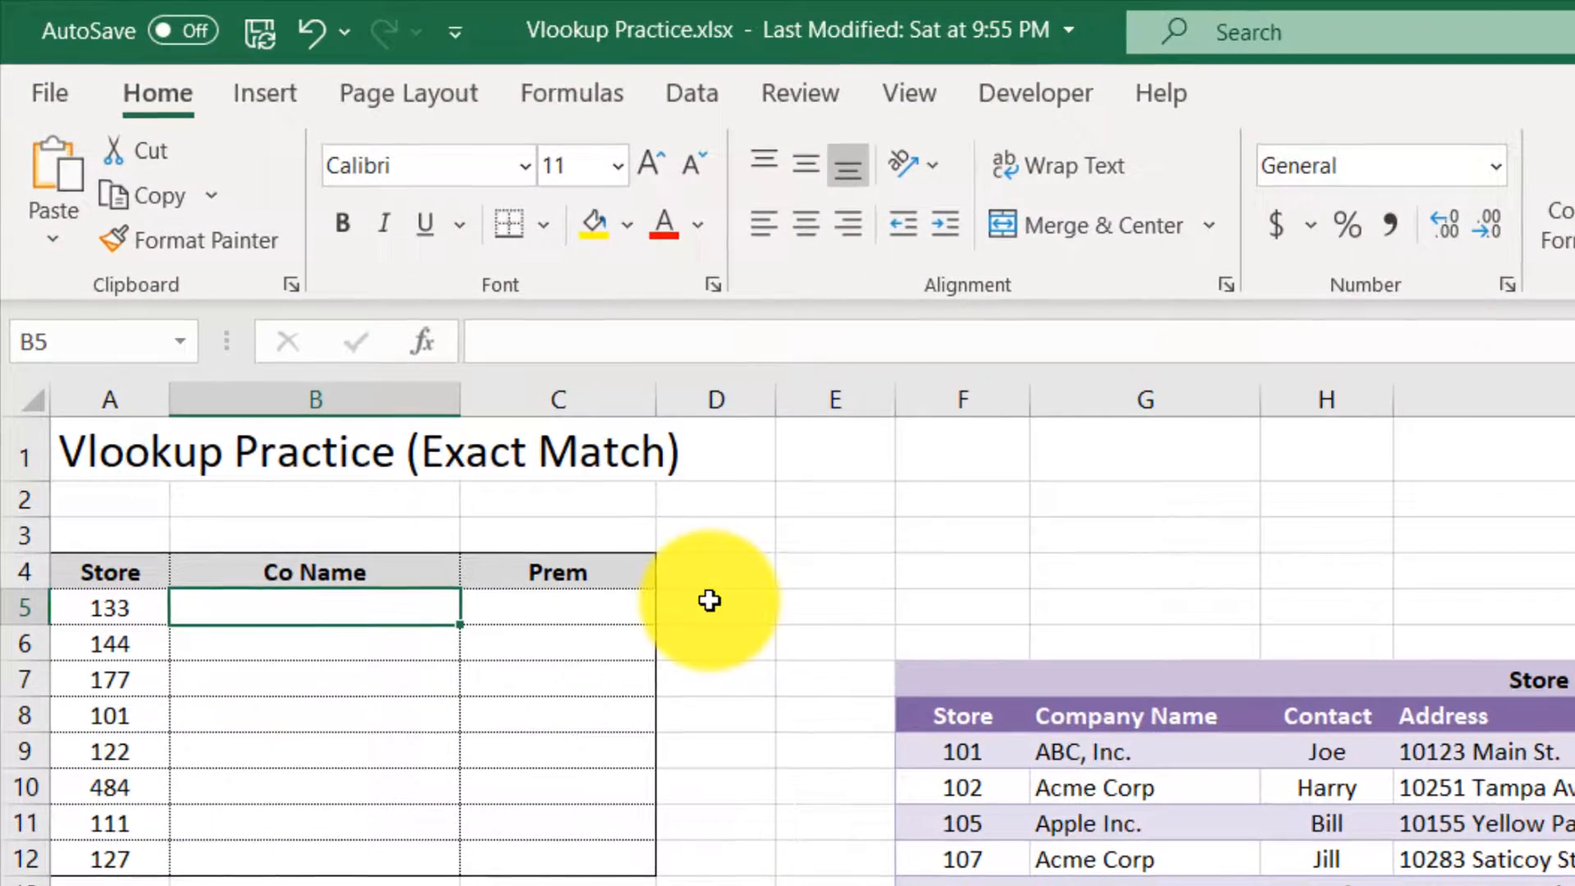
Enter =VLOOKUP(A5,F8:G26,2,FALSE) in B5 to look up the store's company name by exact match.
text(=vlo)
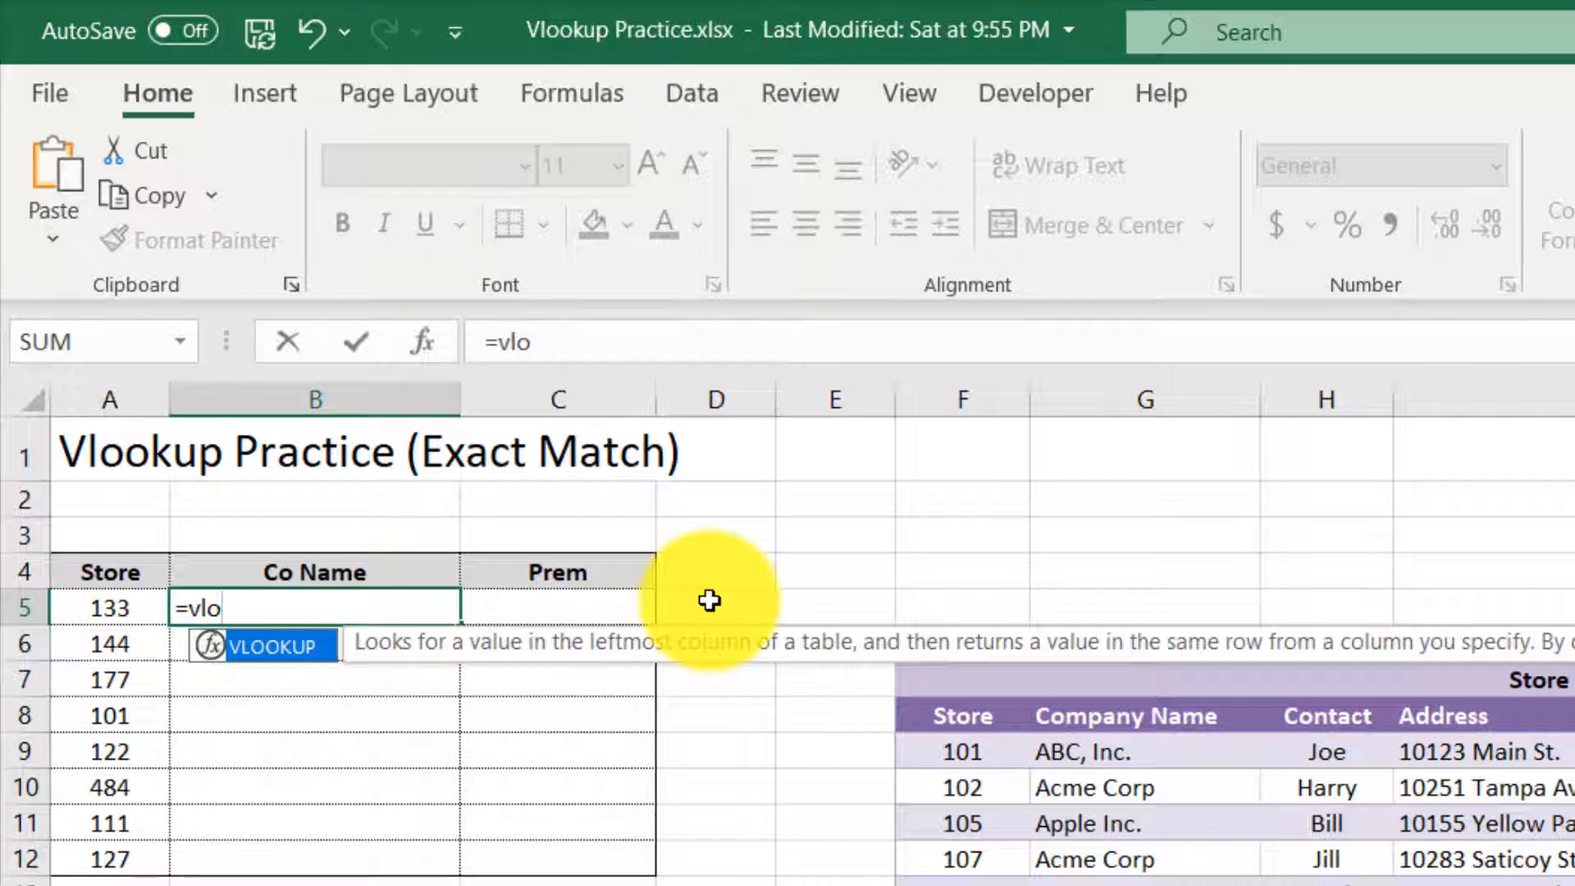
key(Tab)
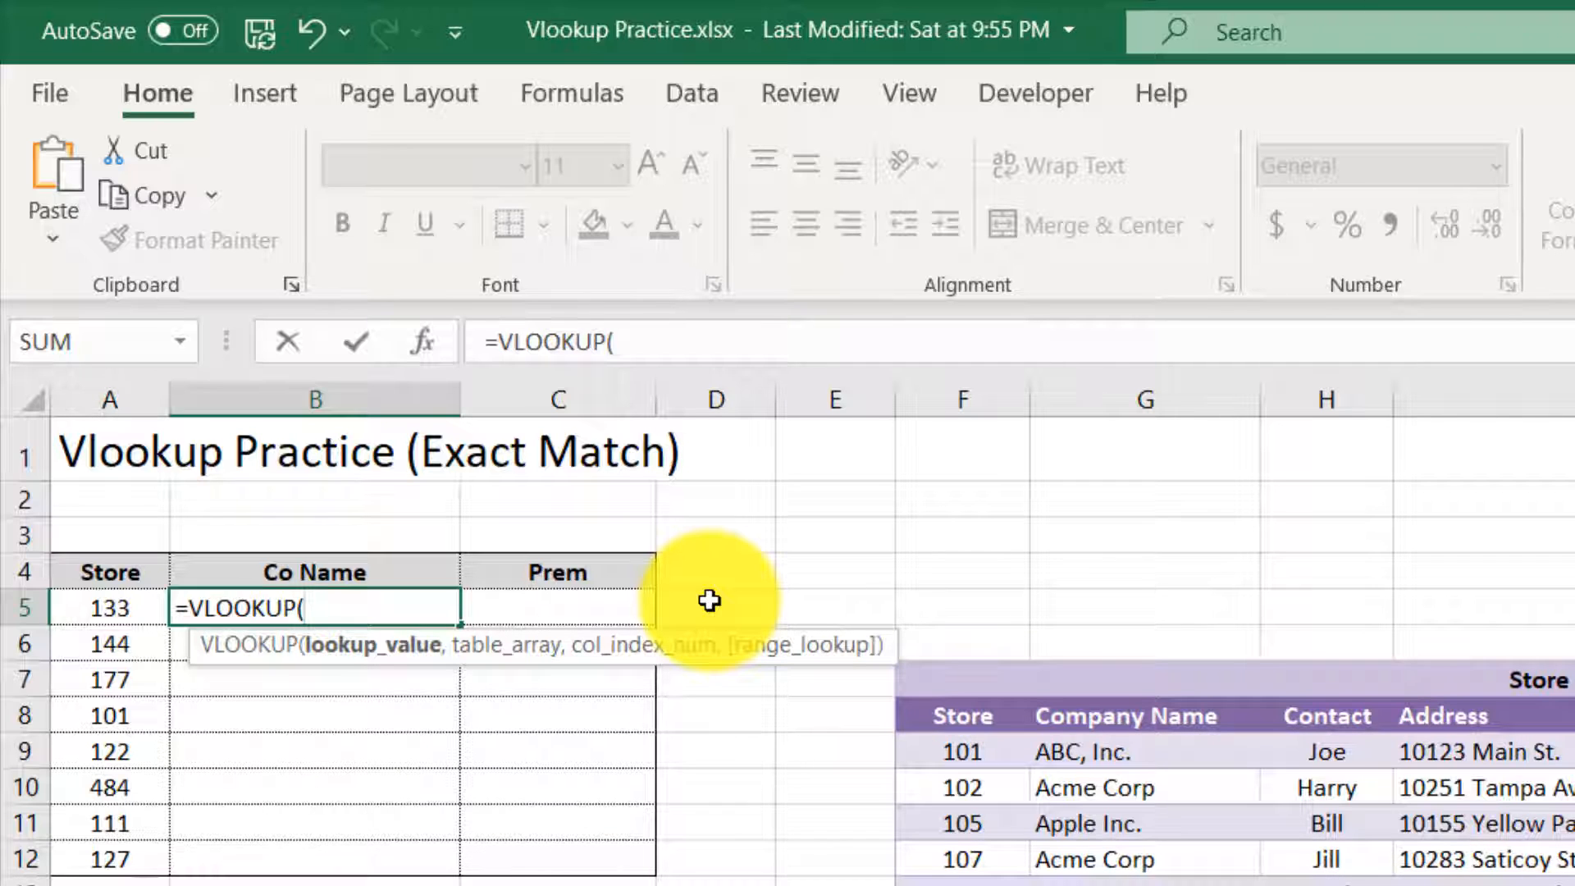
key(Left)
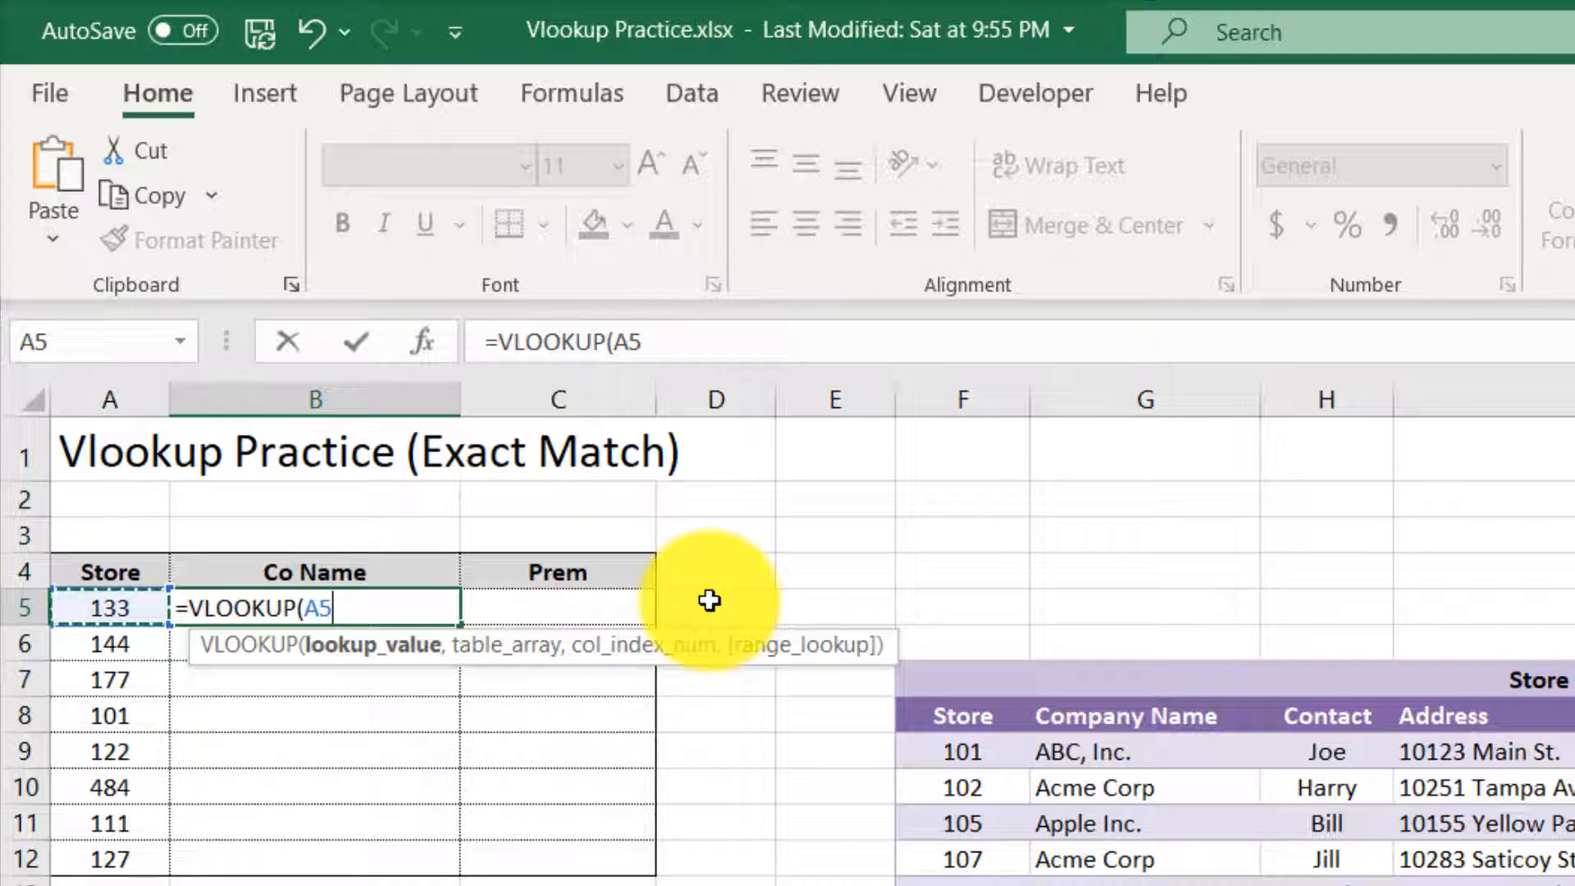
text(,)
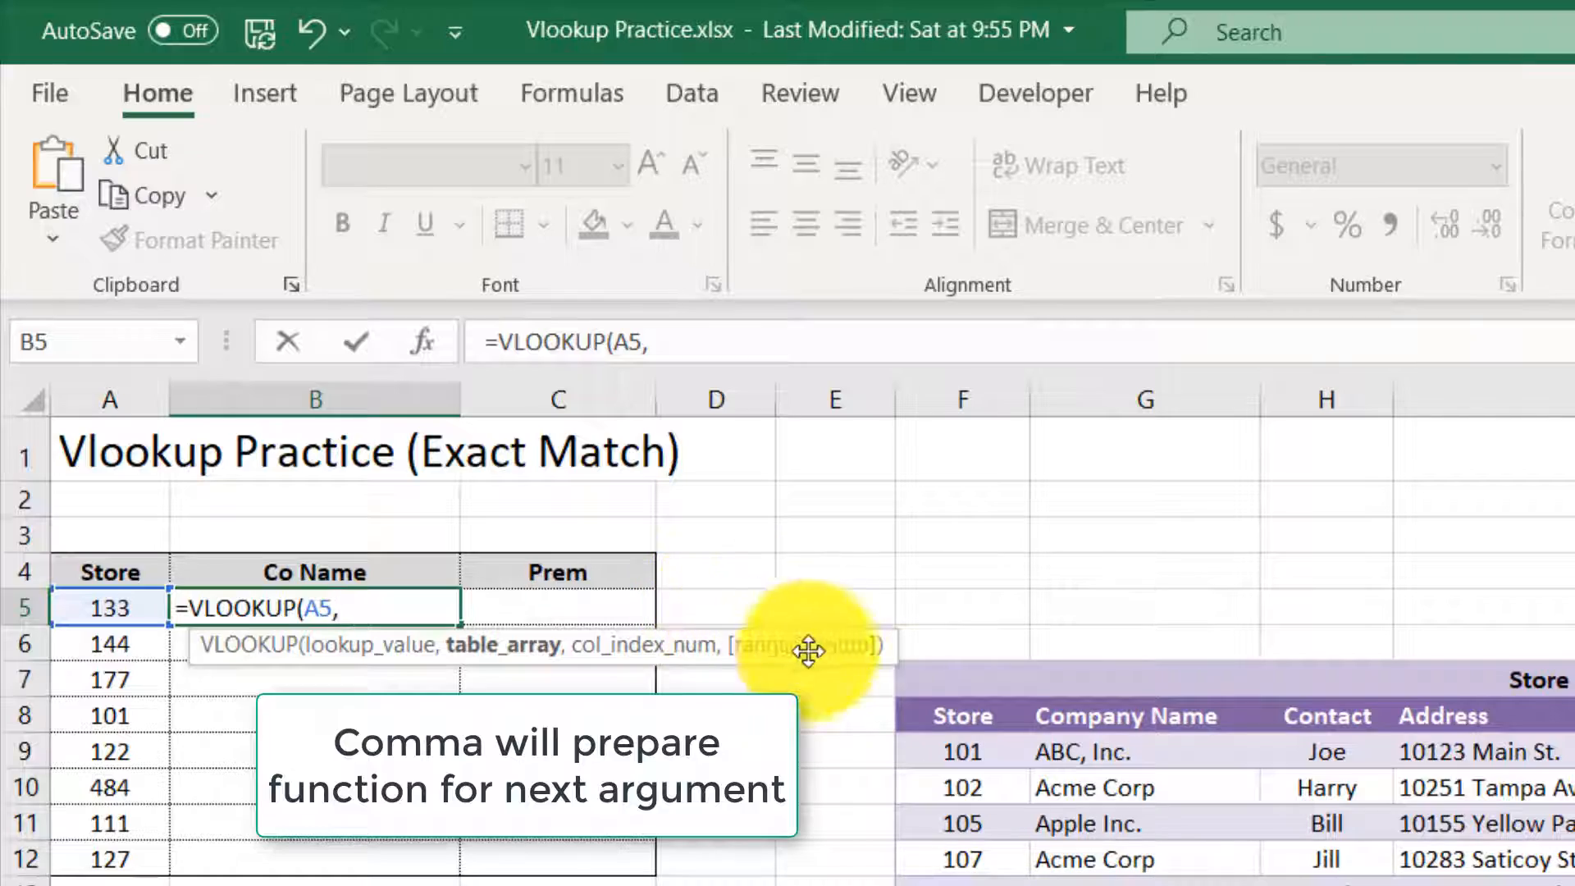
drag(958, 720, 1090, 885)
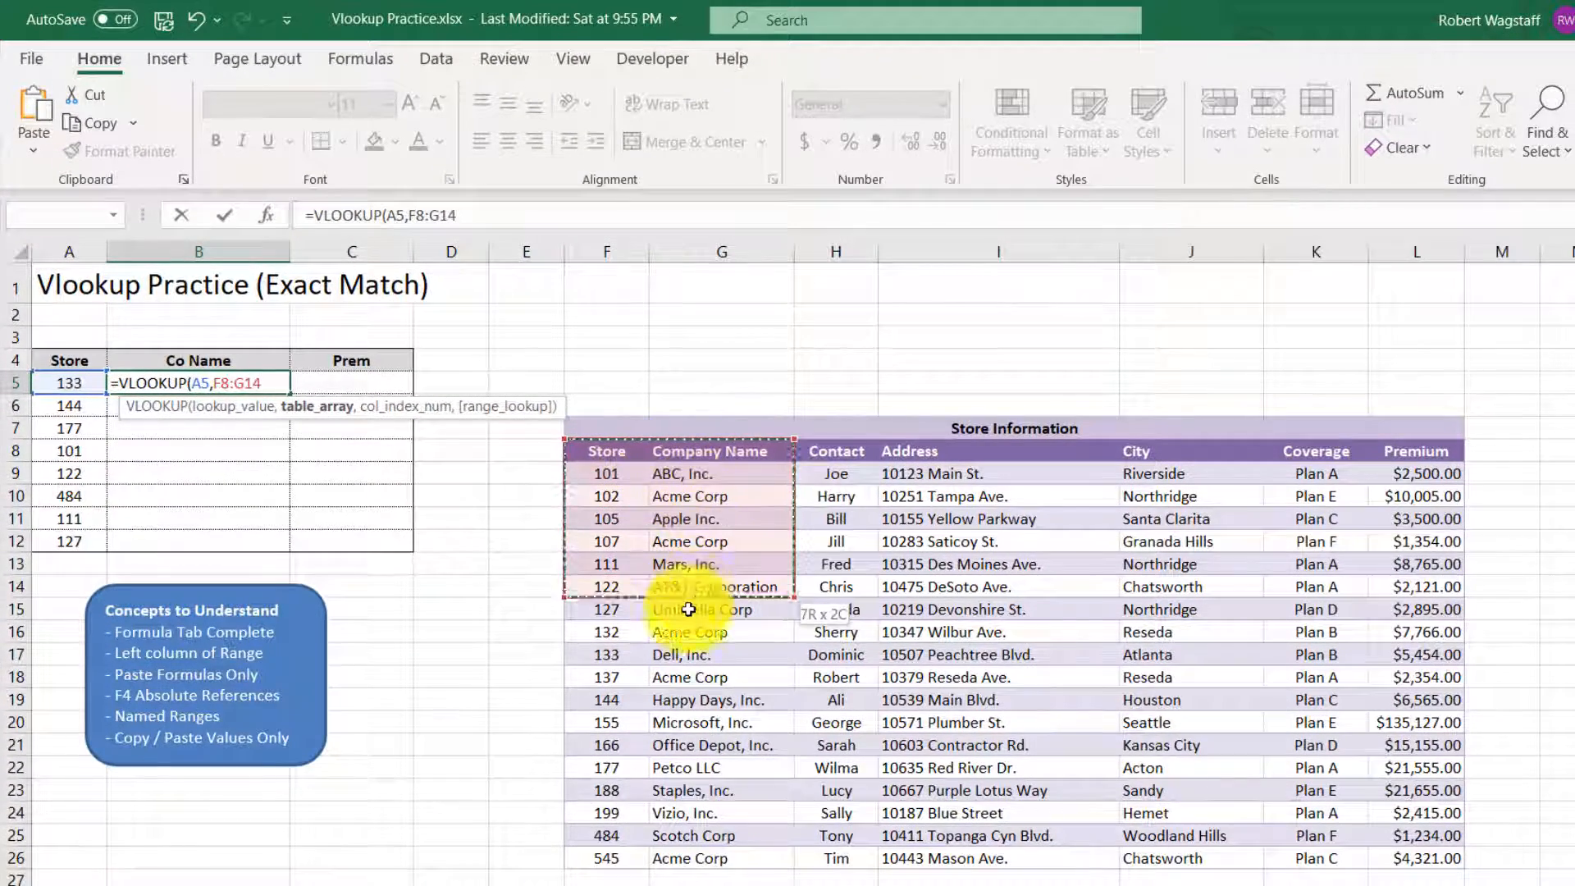
drag(688, 609, 711, 858)
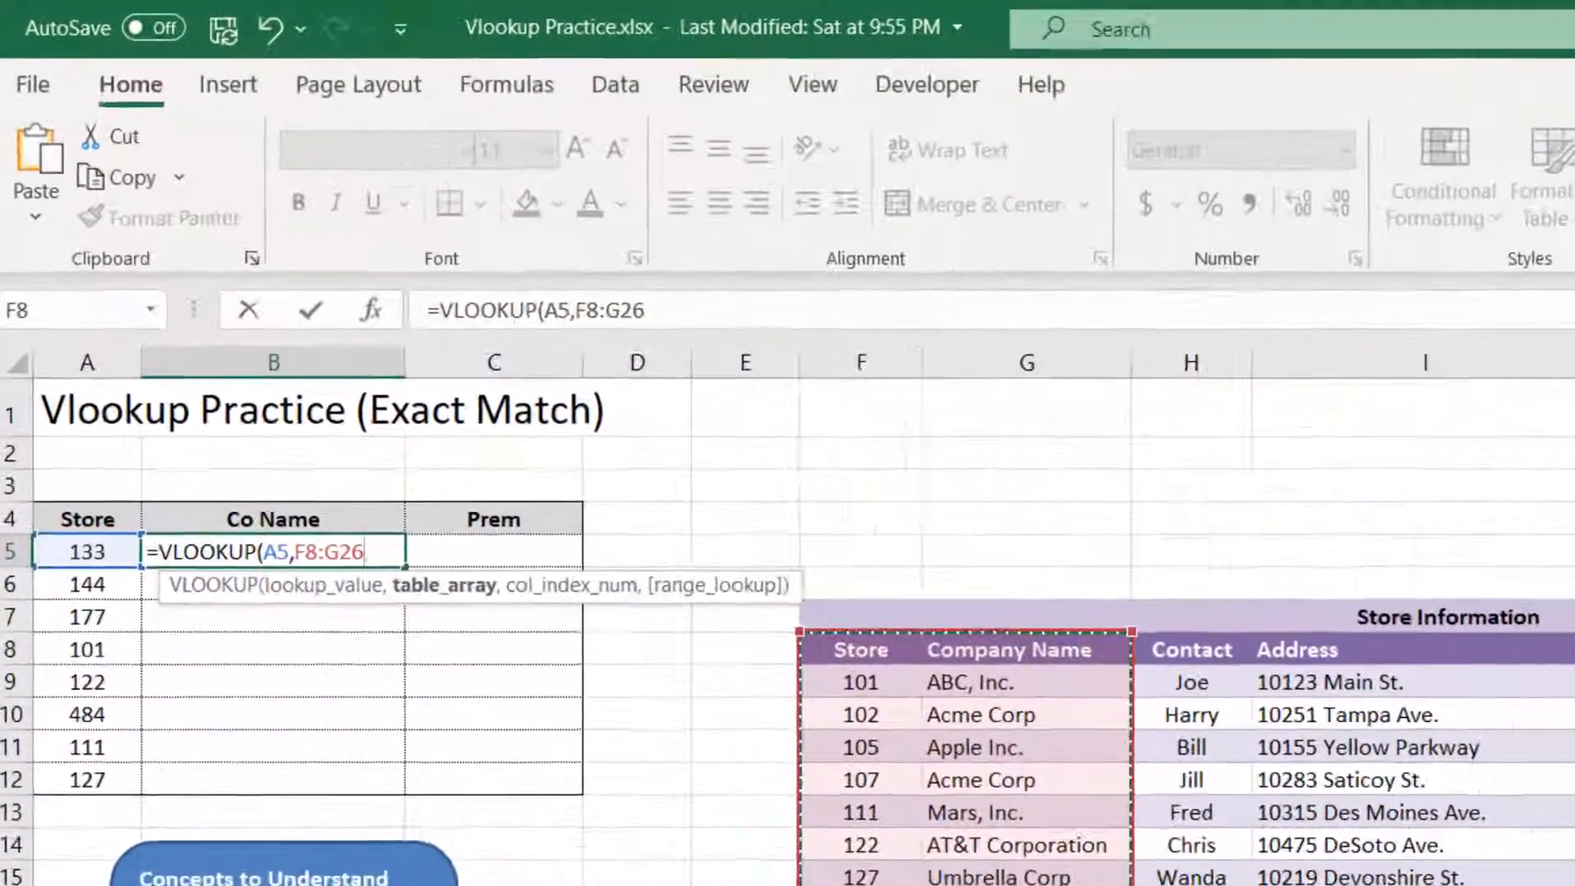
text(,2)
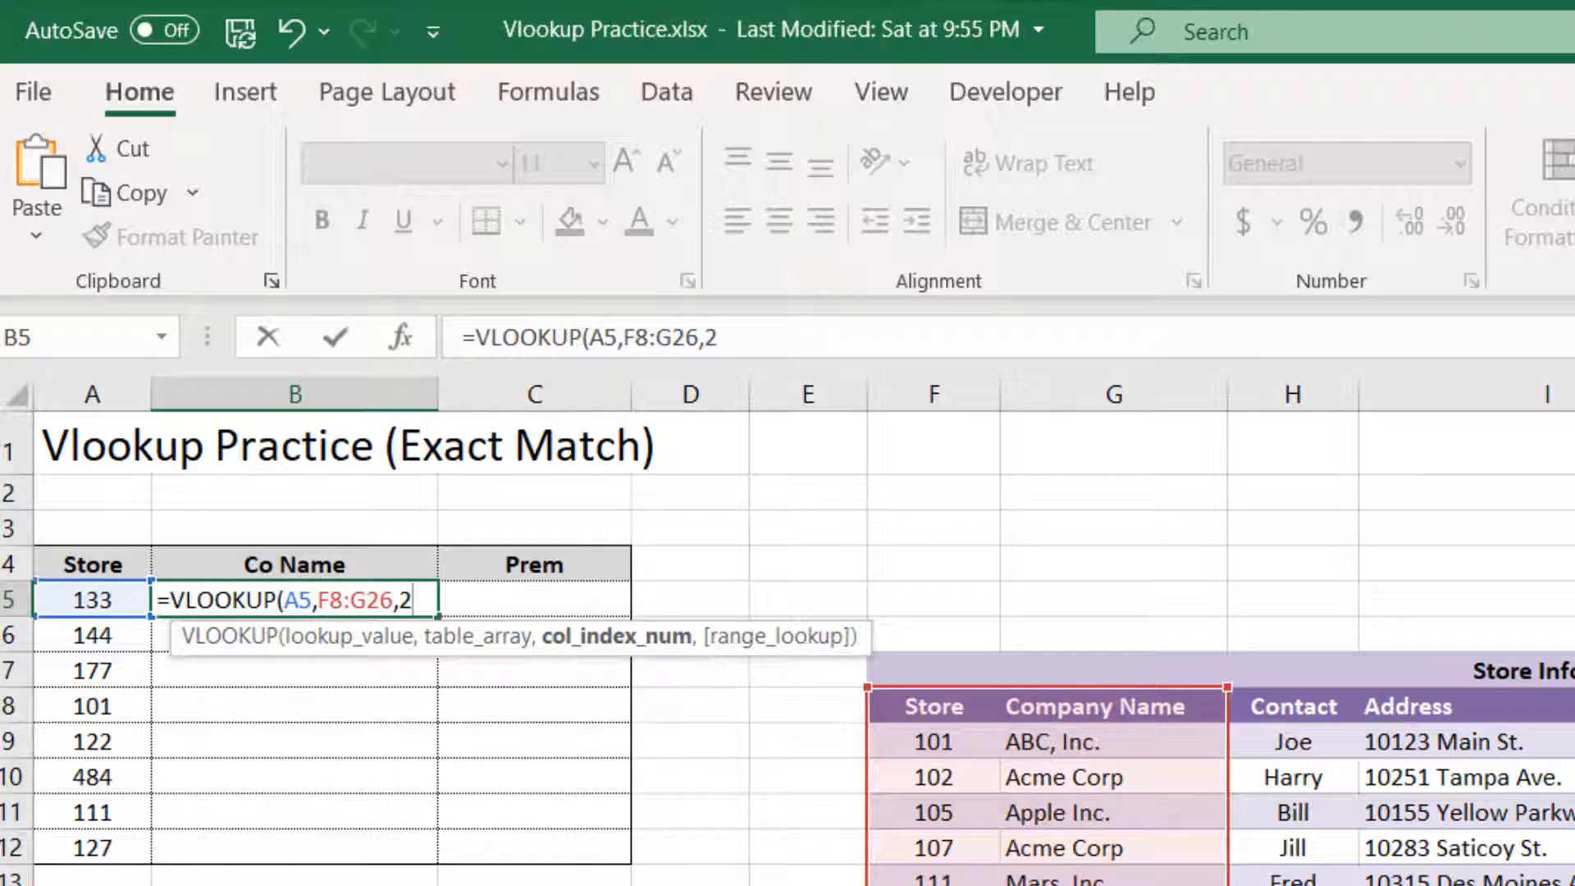
text(,)
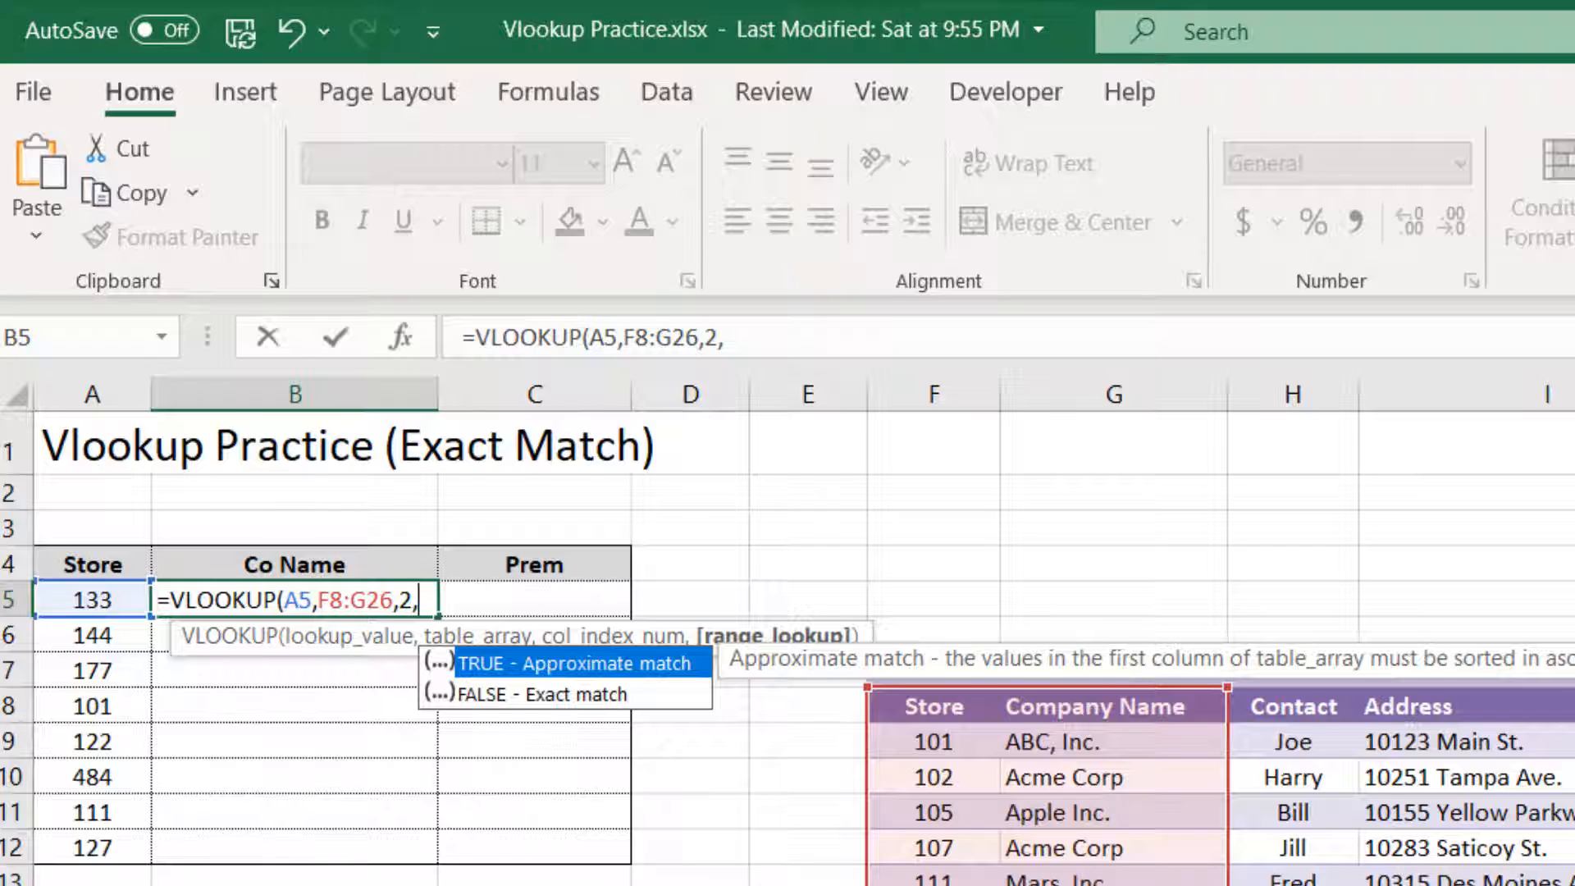
key(Down)
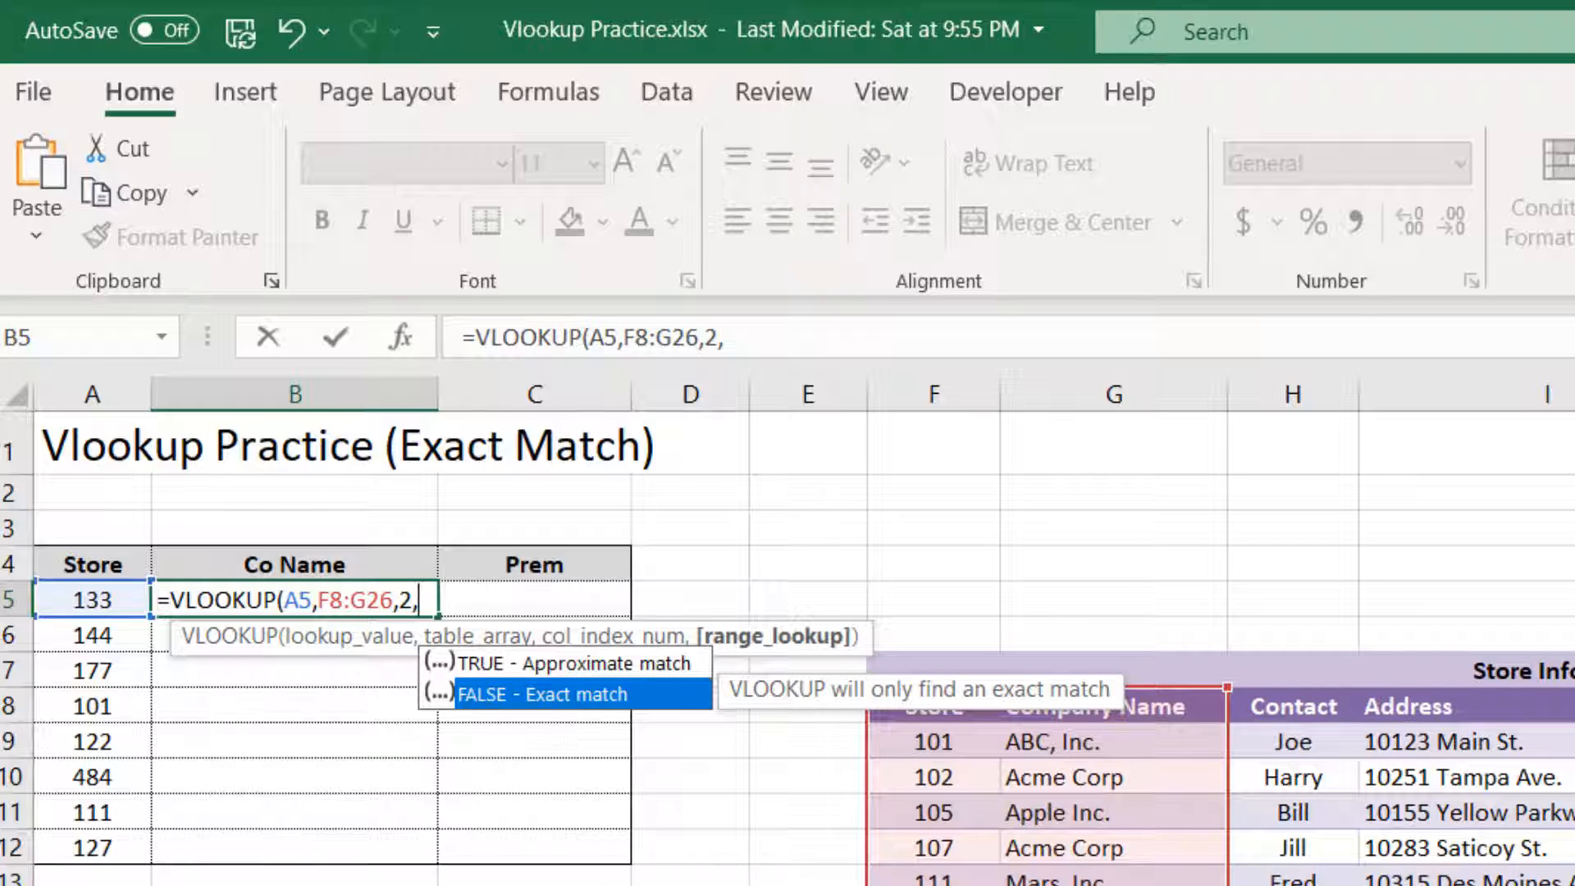
key(Tab)
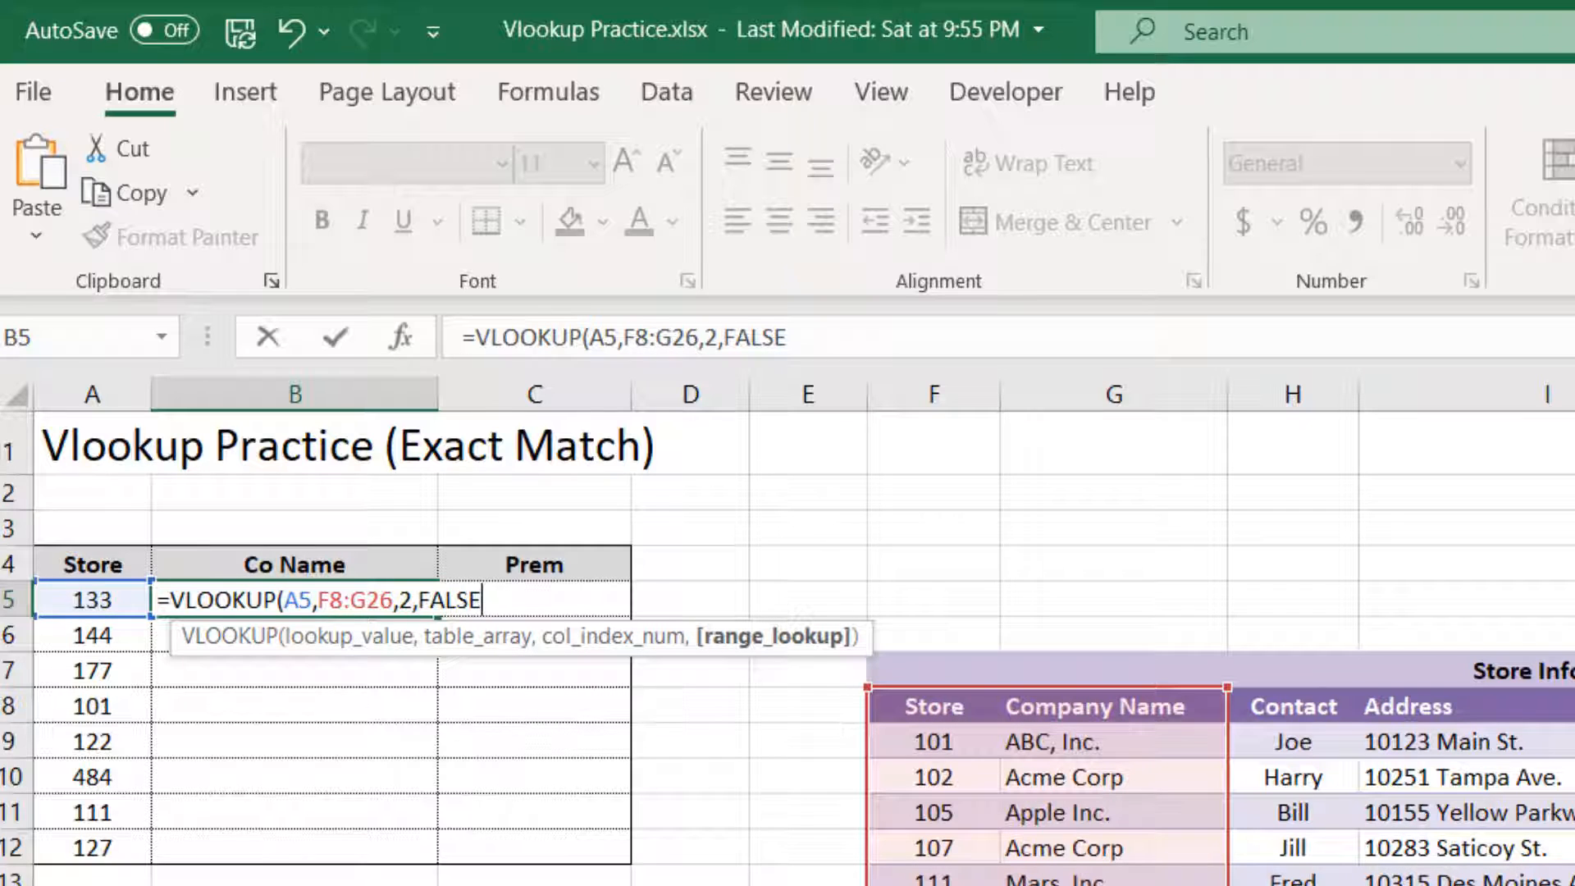
key(Tab)
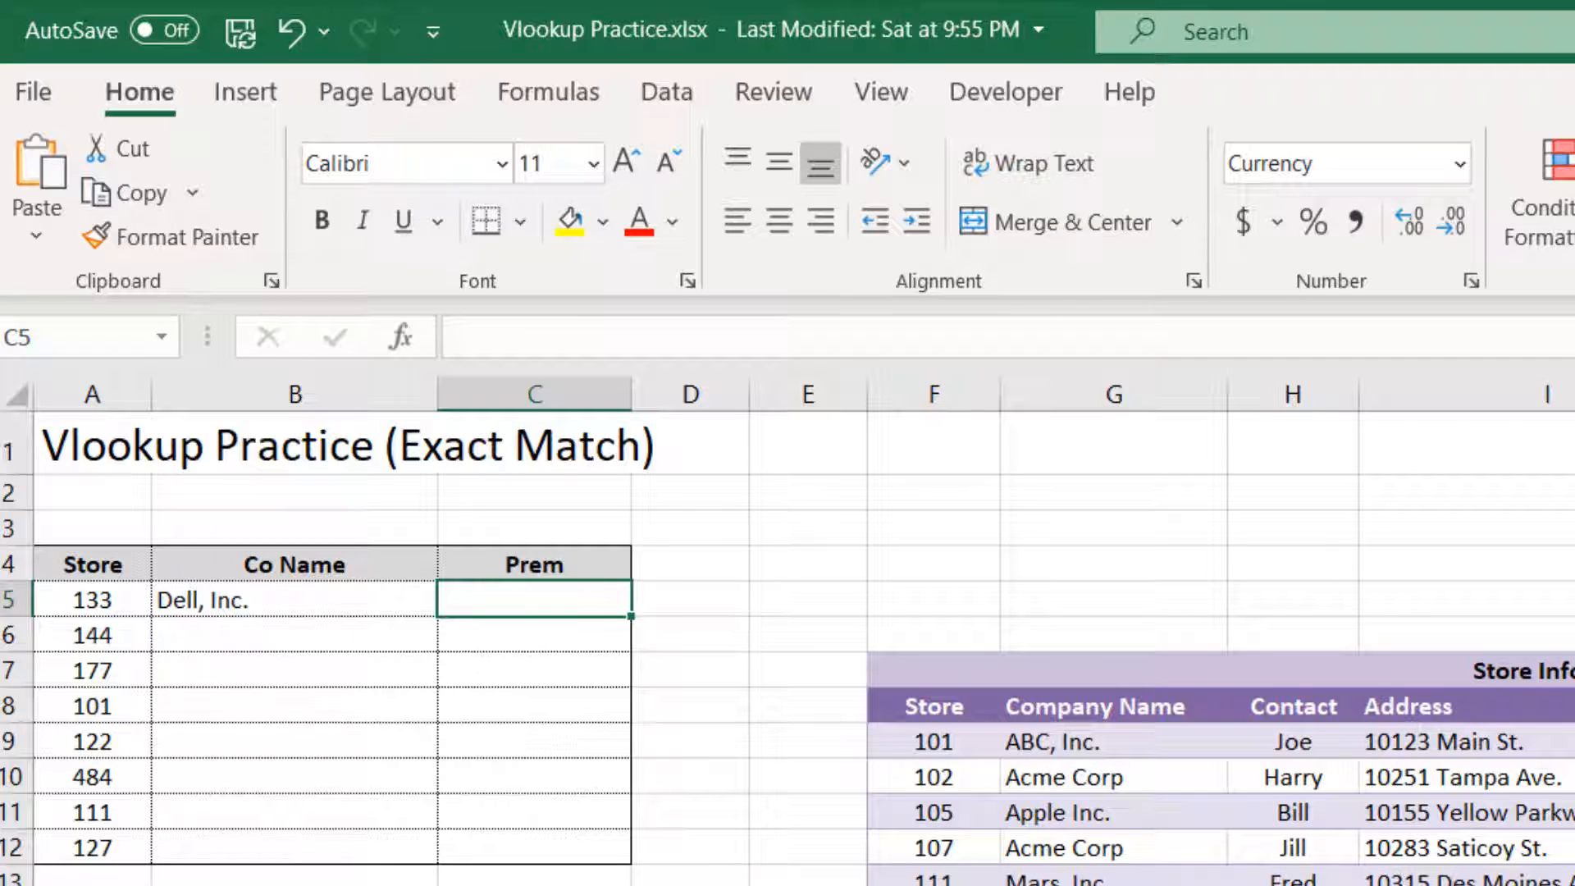
Copy the B5 lookup to B6:B12, pasting formulas only.
click(294, 600)
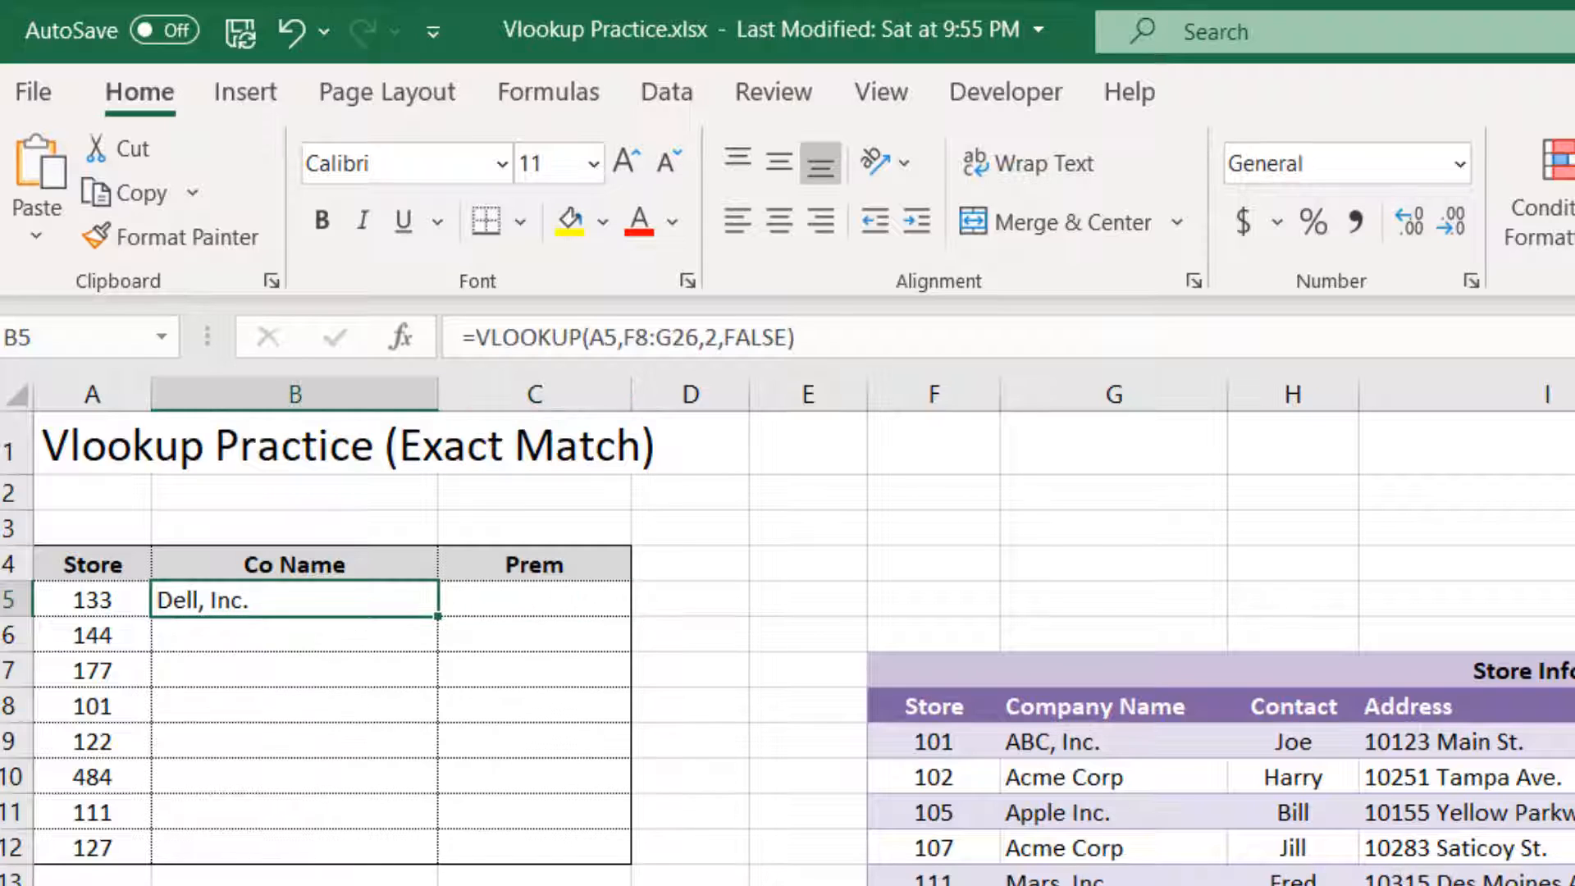
key(ctrl+c)
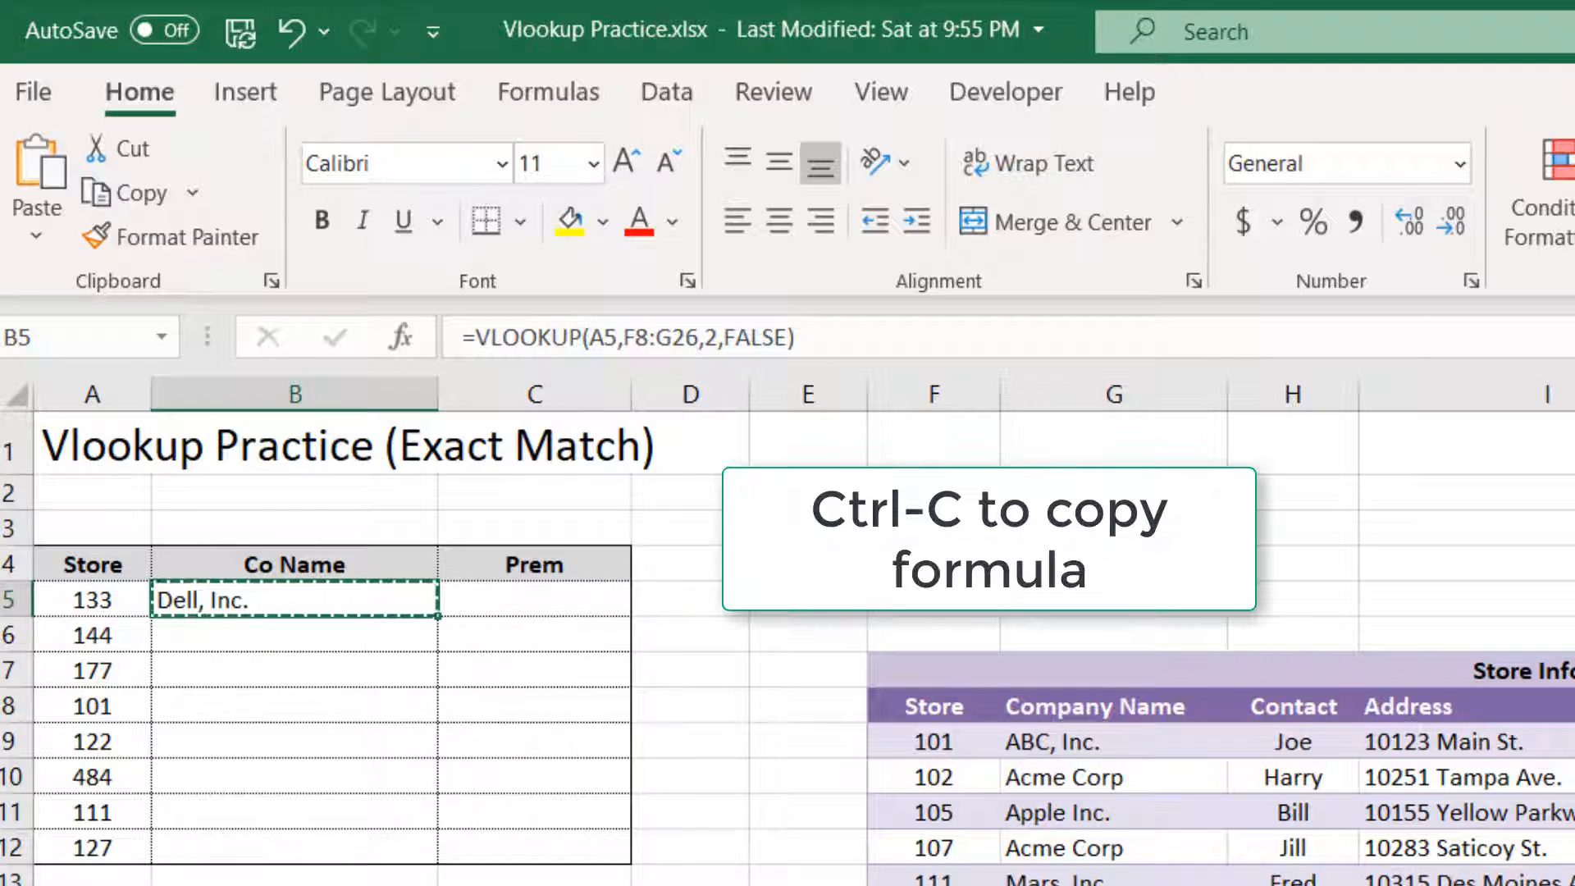
click(294, 635)
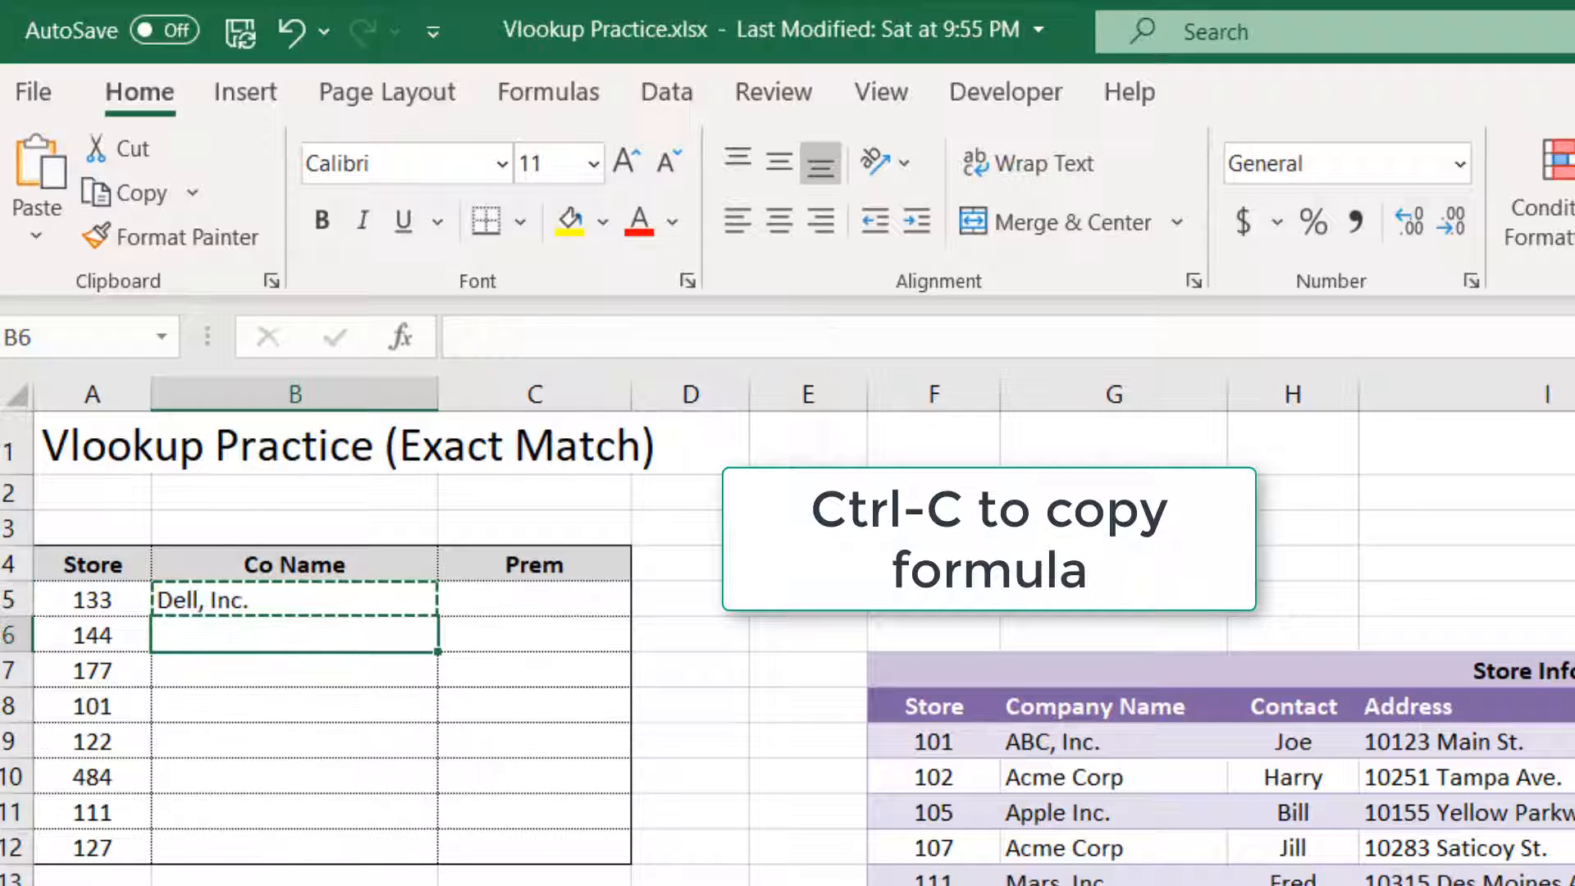
drag(294, 635, 294, 848)
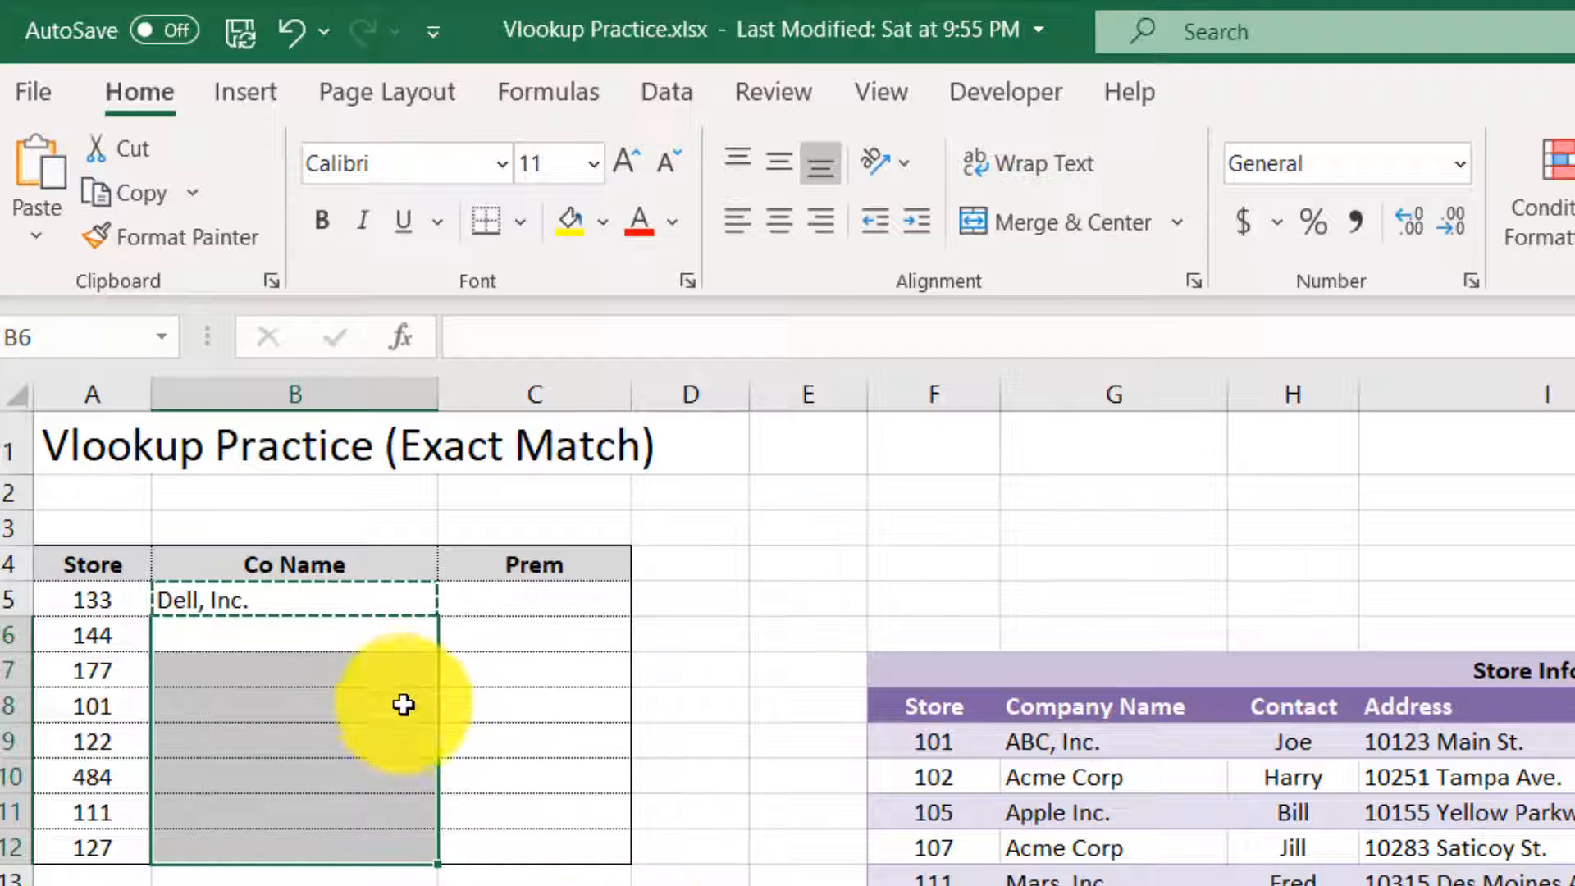
click(38, 233)
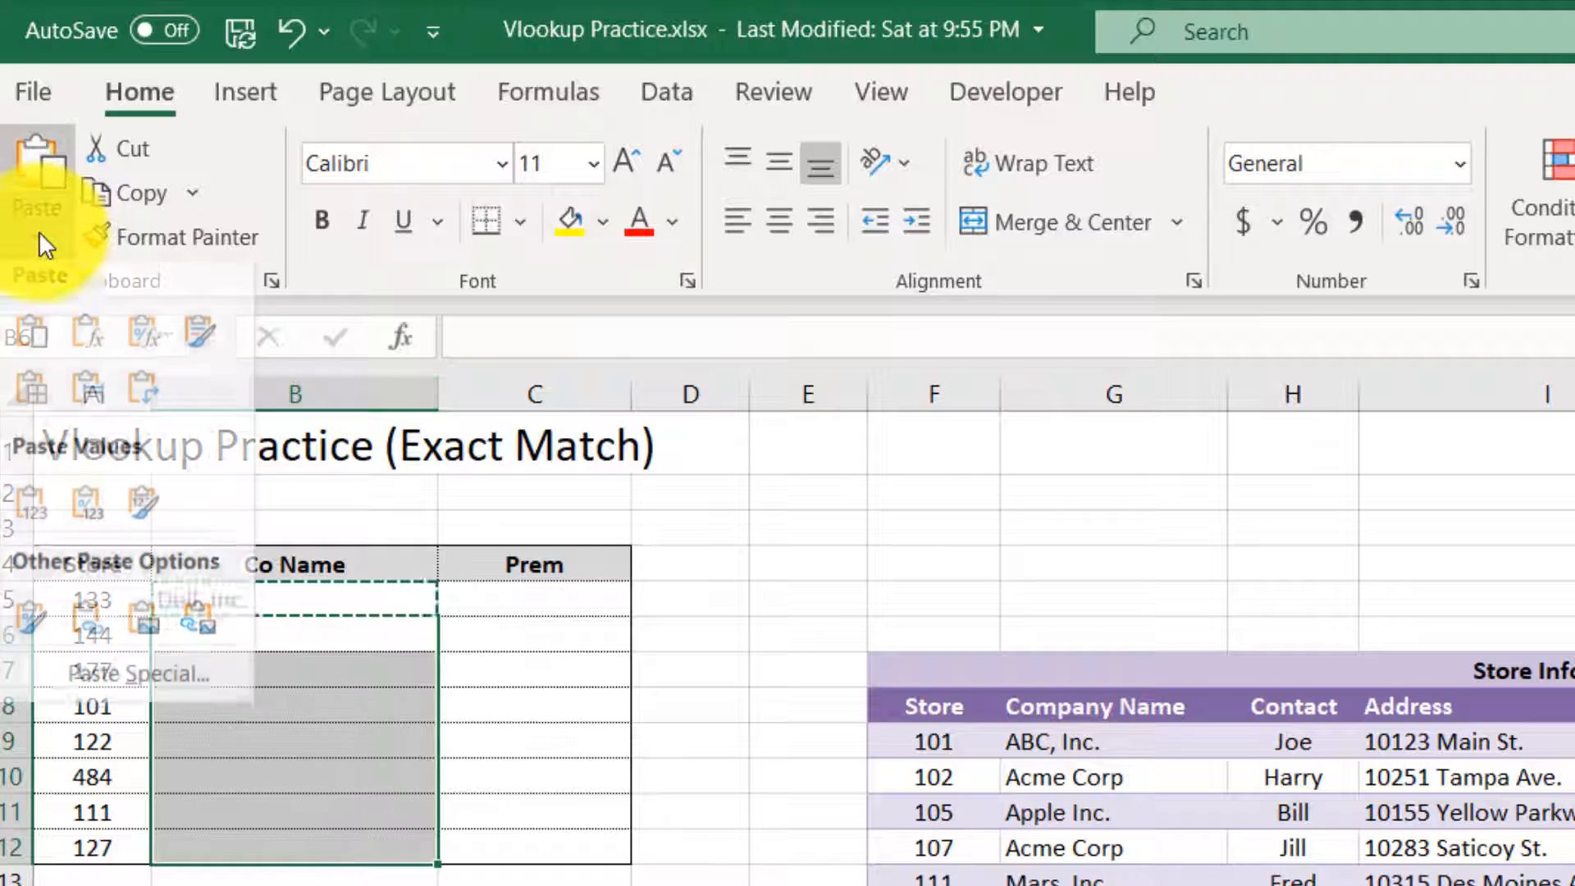
click(85, 345)
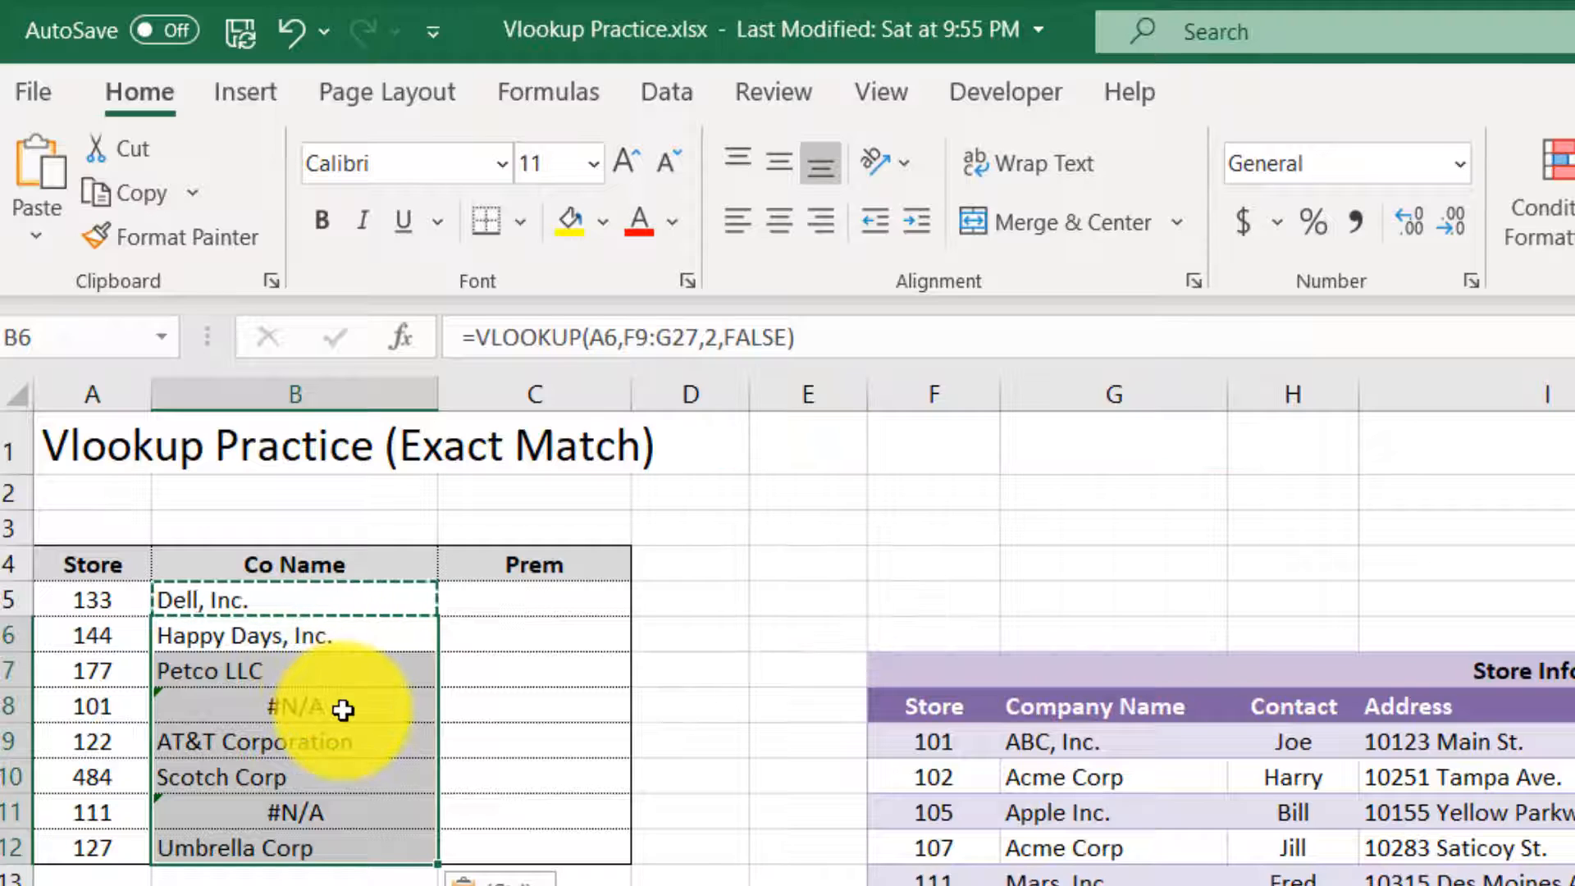
key(Escape)
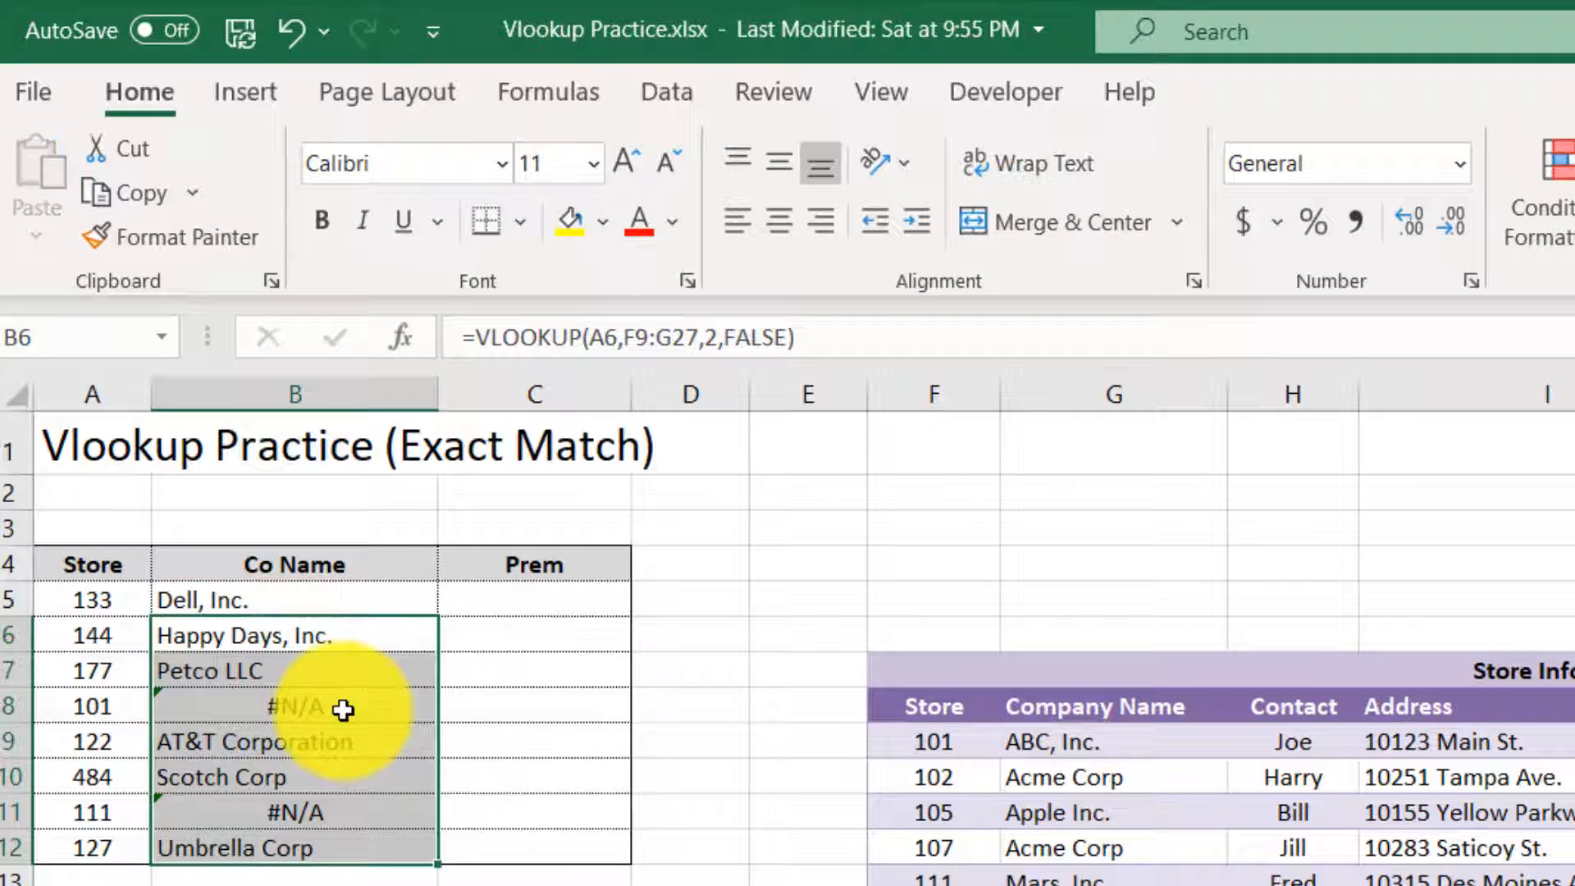
Examine the copied formulas in B8 and B10, checking which table range B10 refers to.
click(343, 707)
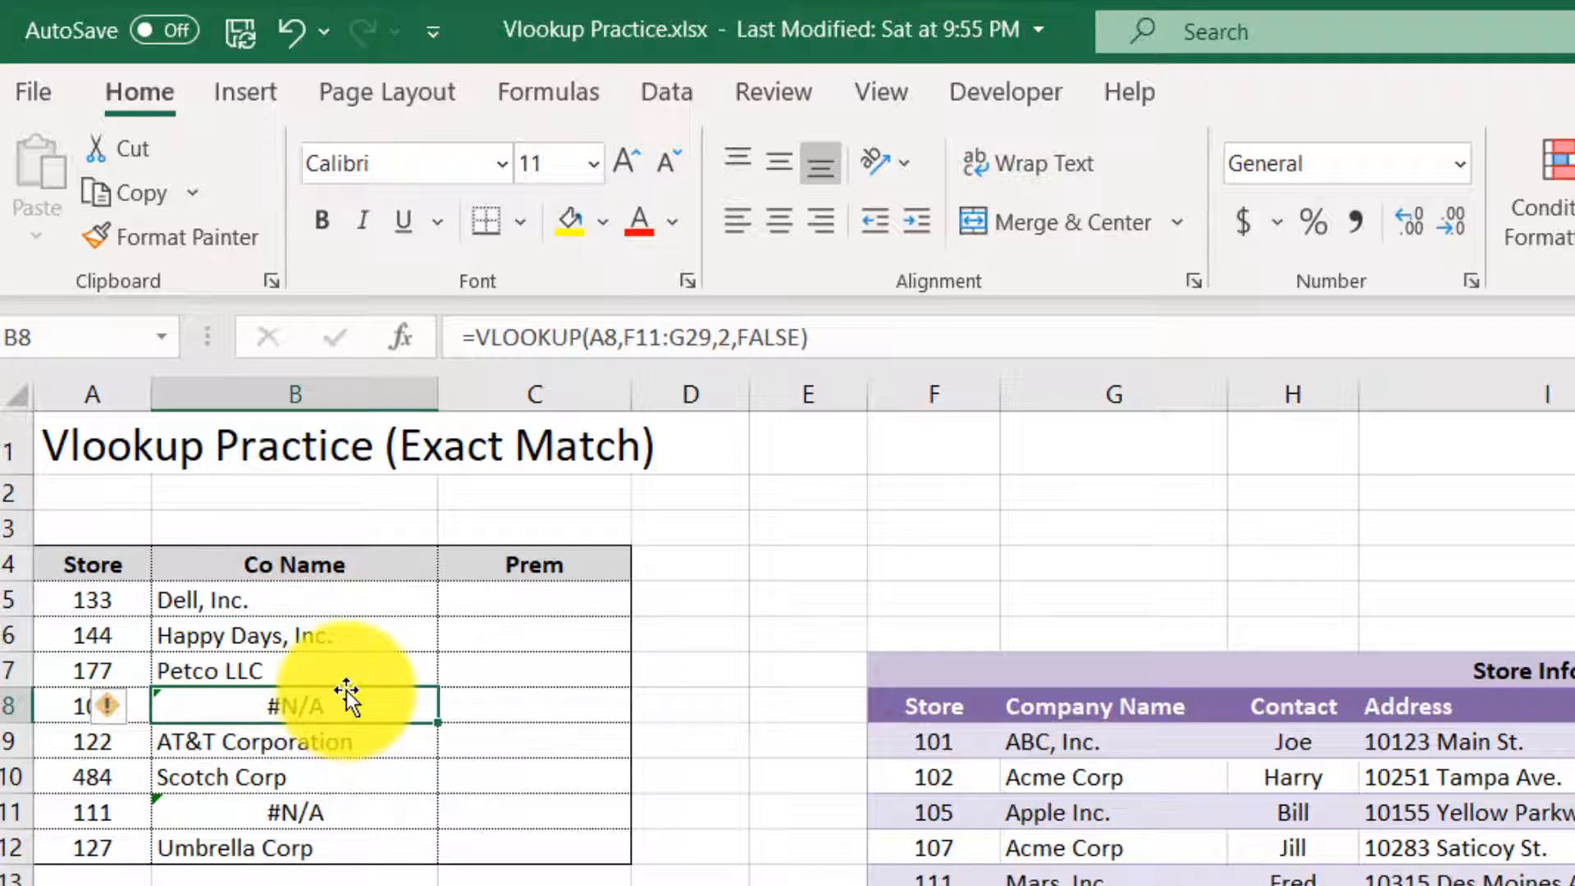
click(344, 777)
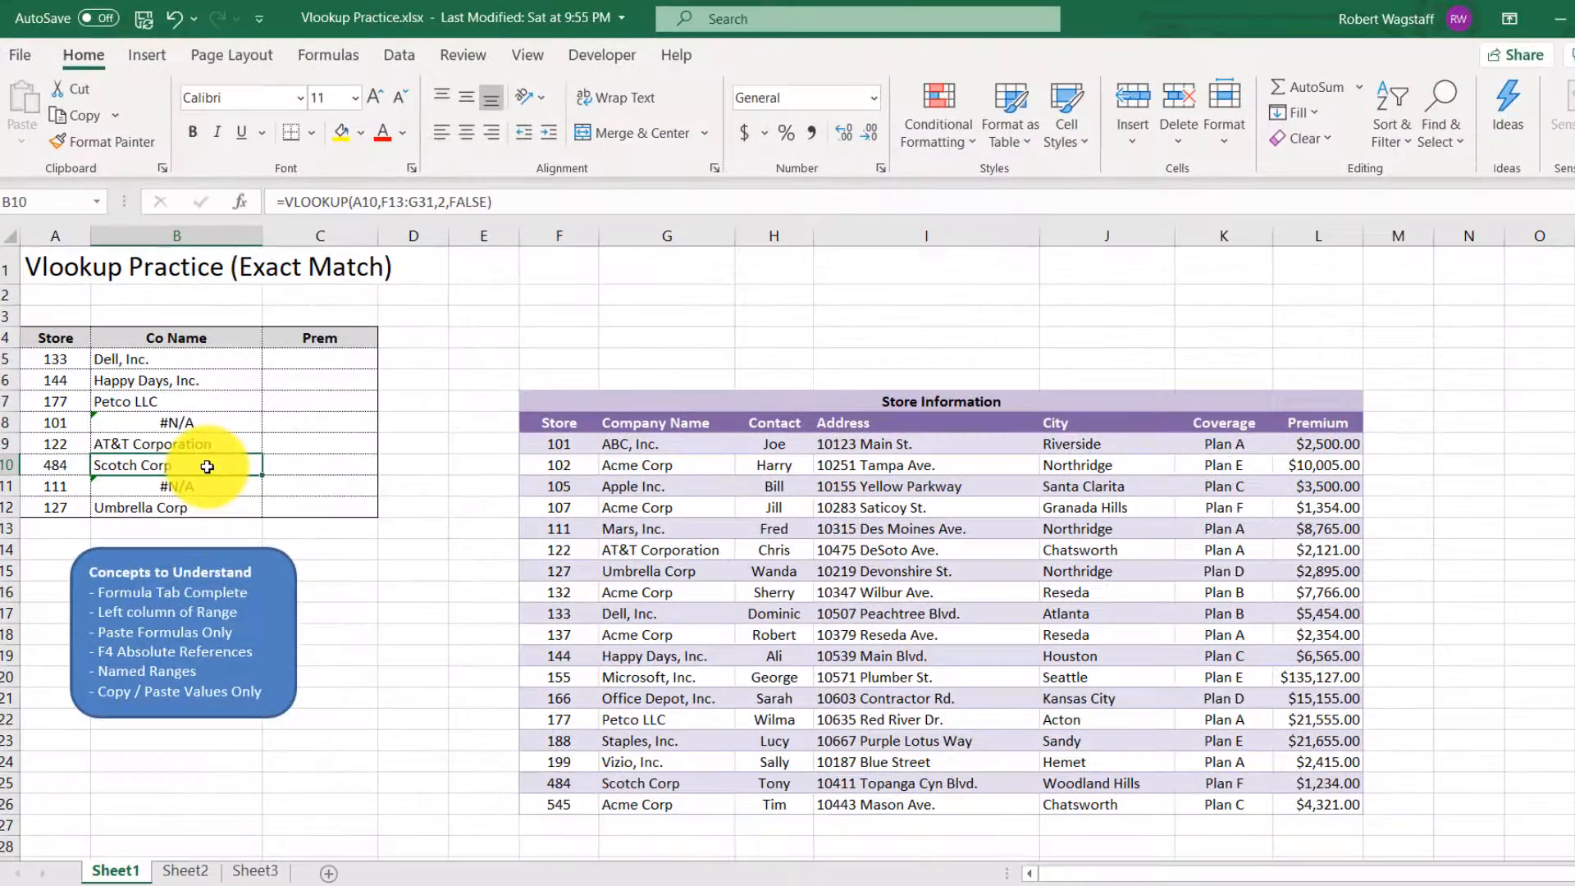
key(F2)
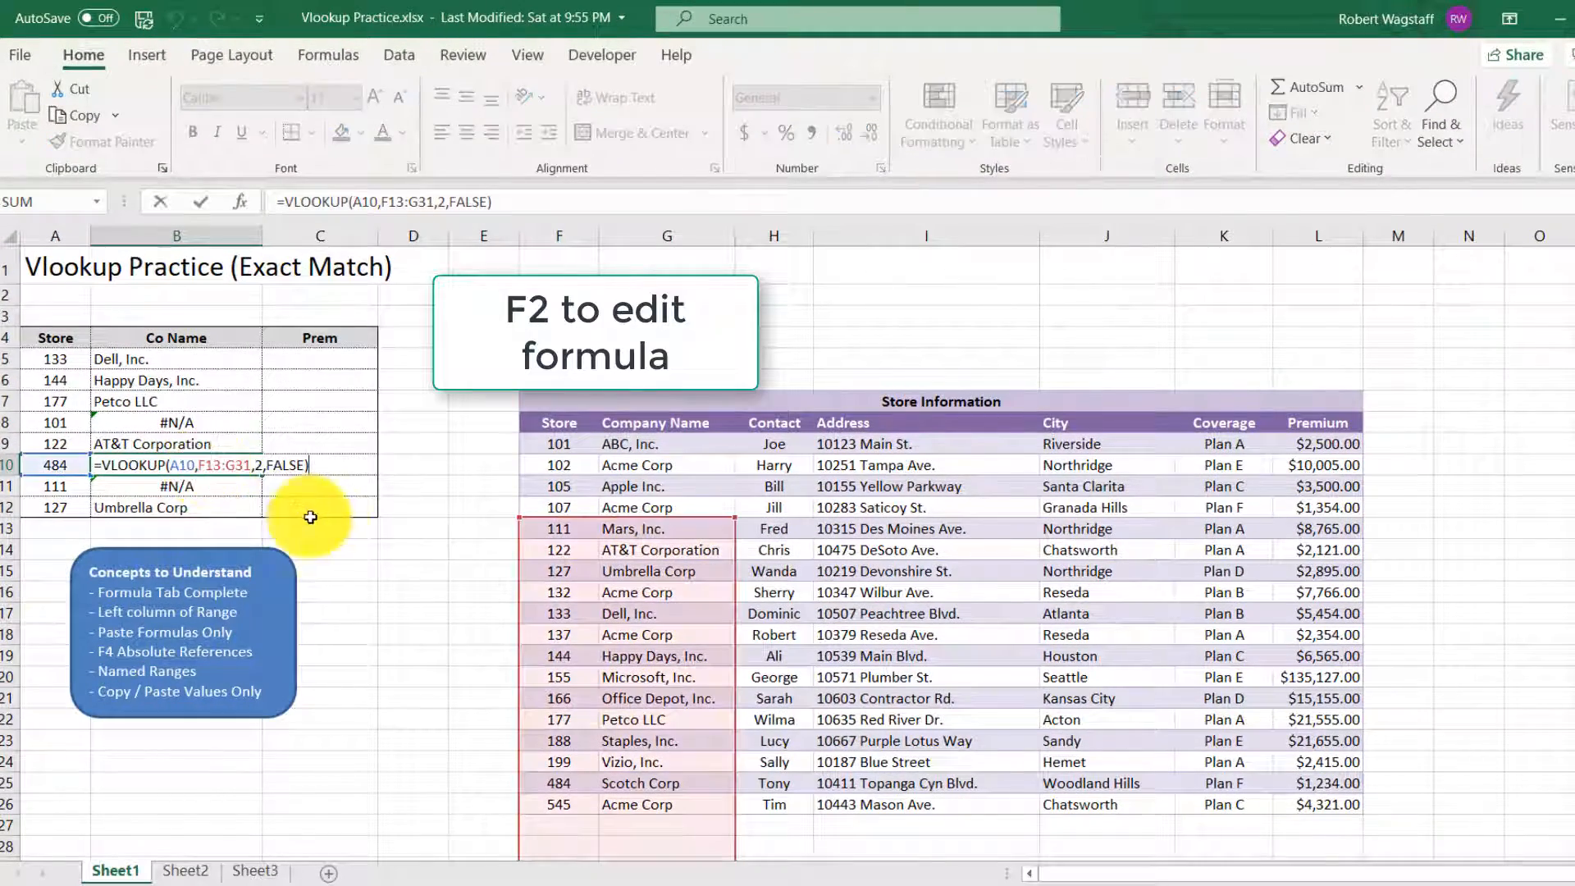
scroll(421, 544, down, 1)
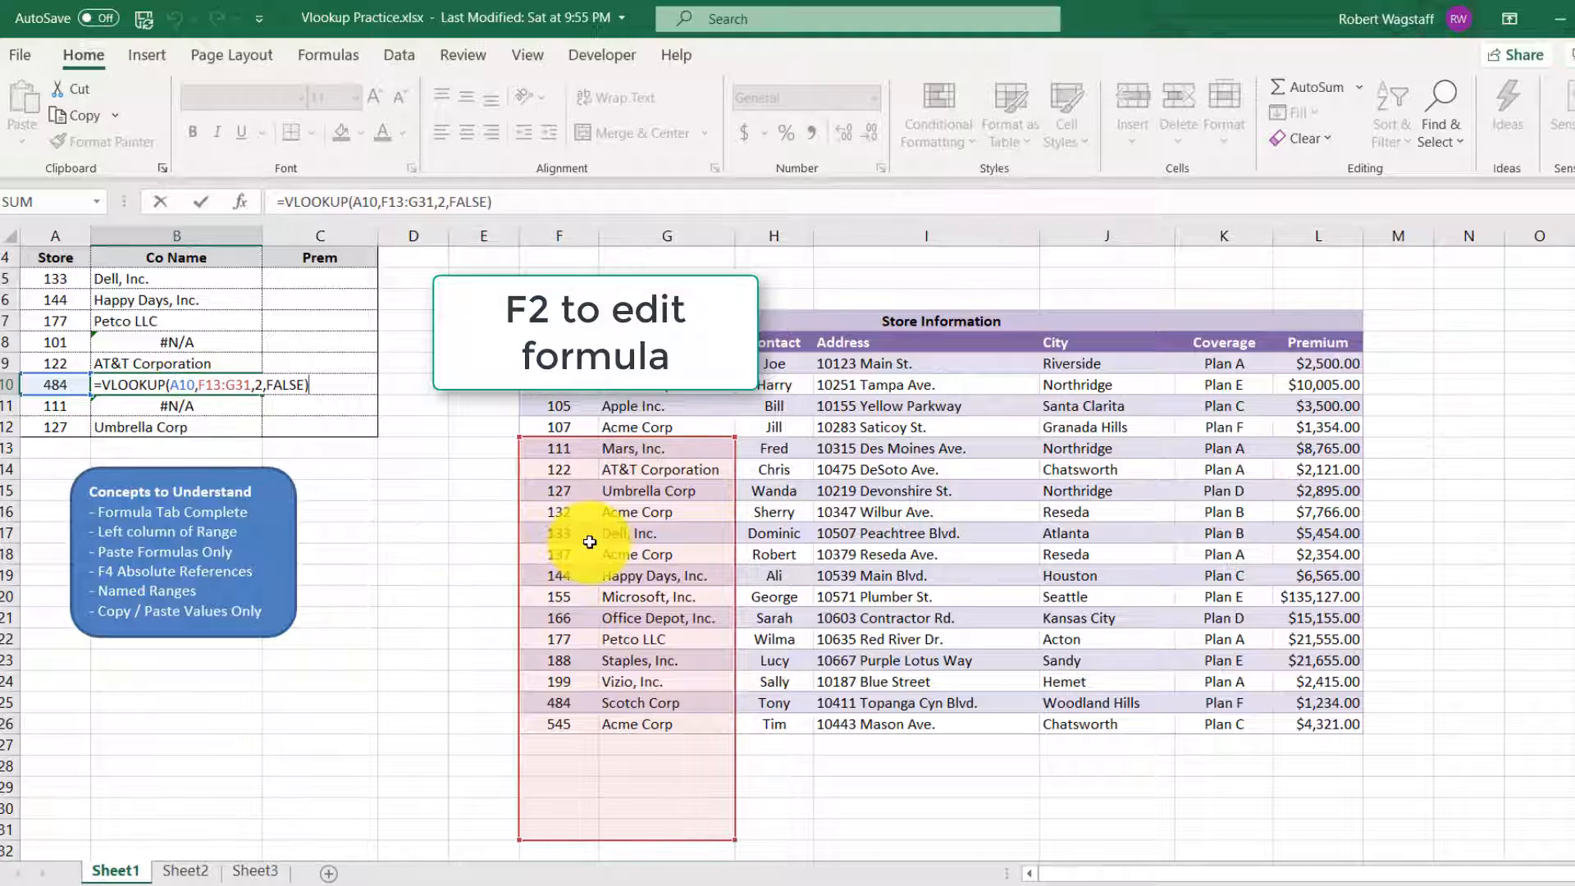
scroll(563, 492, up, 1)
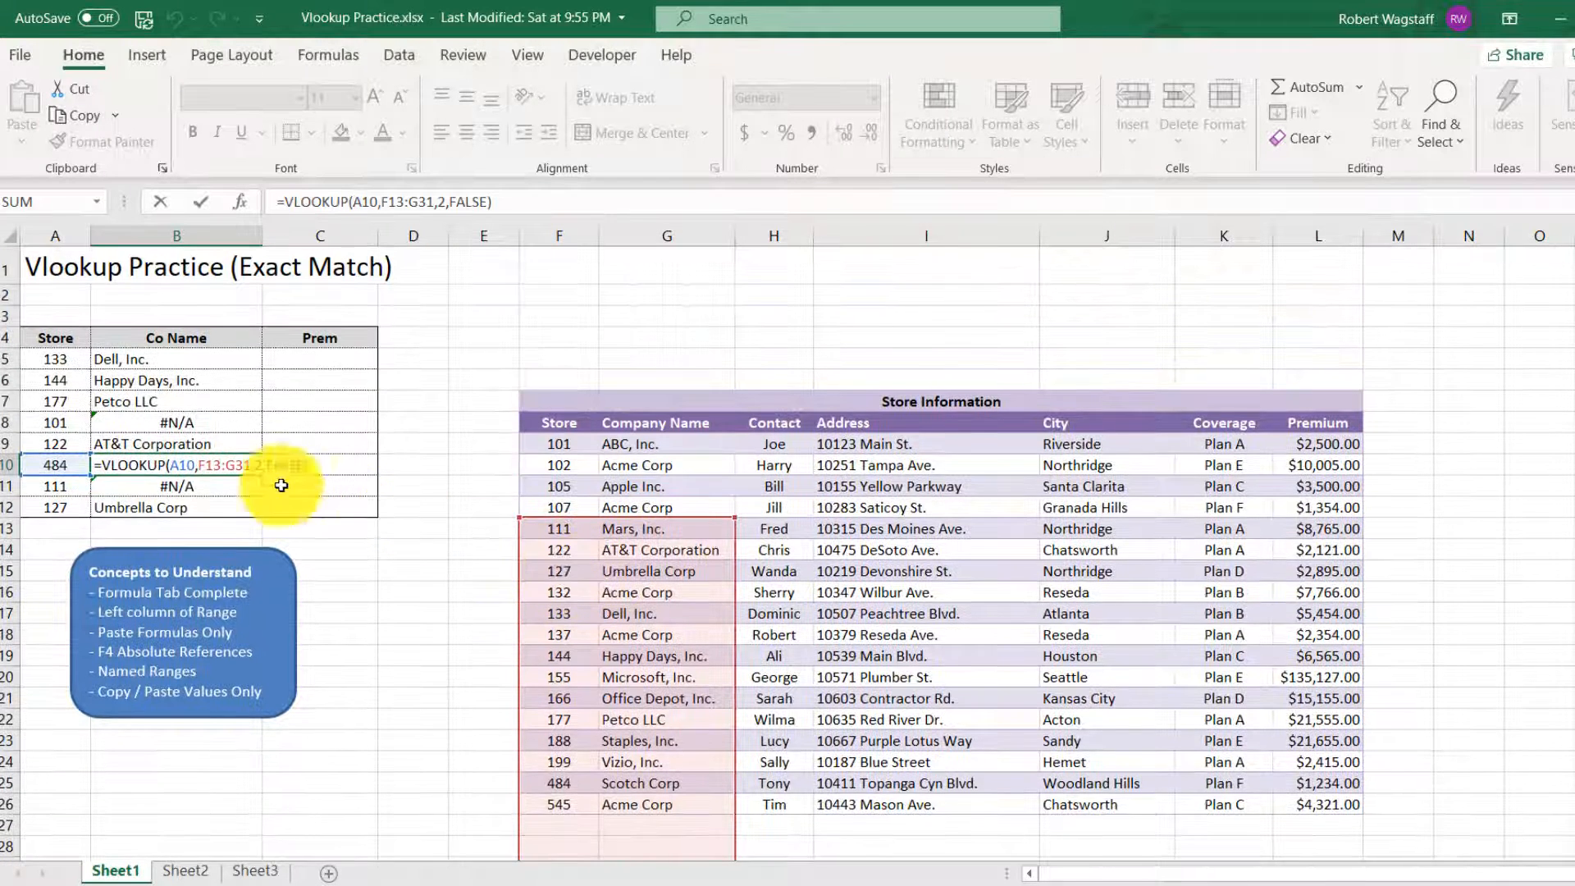
key(Return)
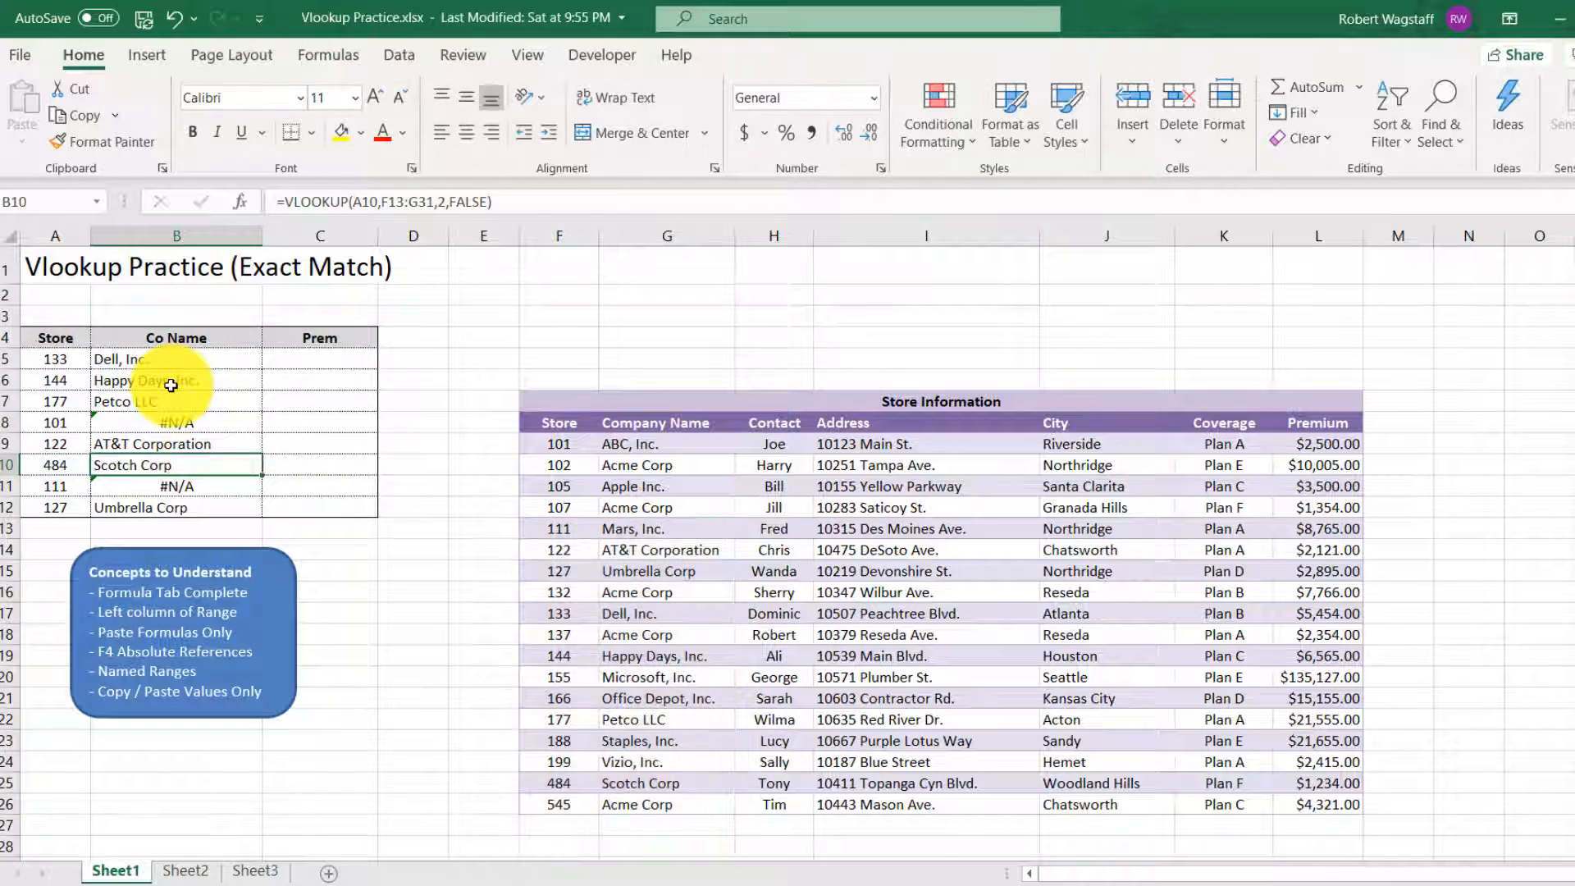
Lock the rows of the table range in the B5 formula so it reads F$8:G$26.
click(177, 366)
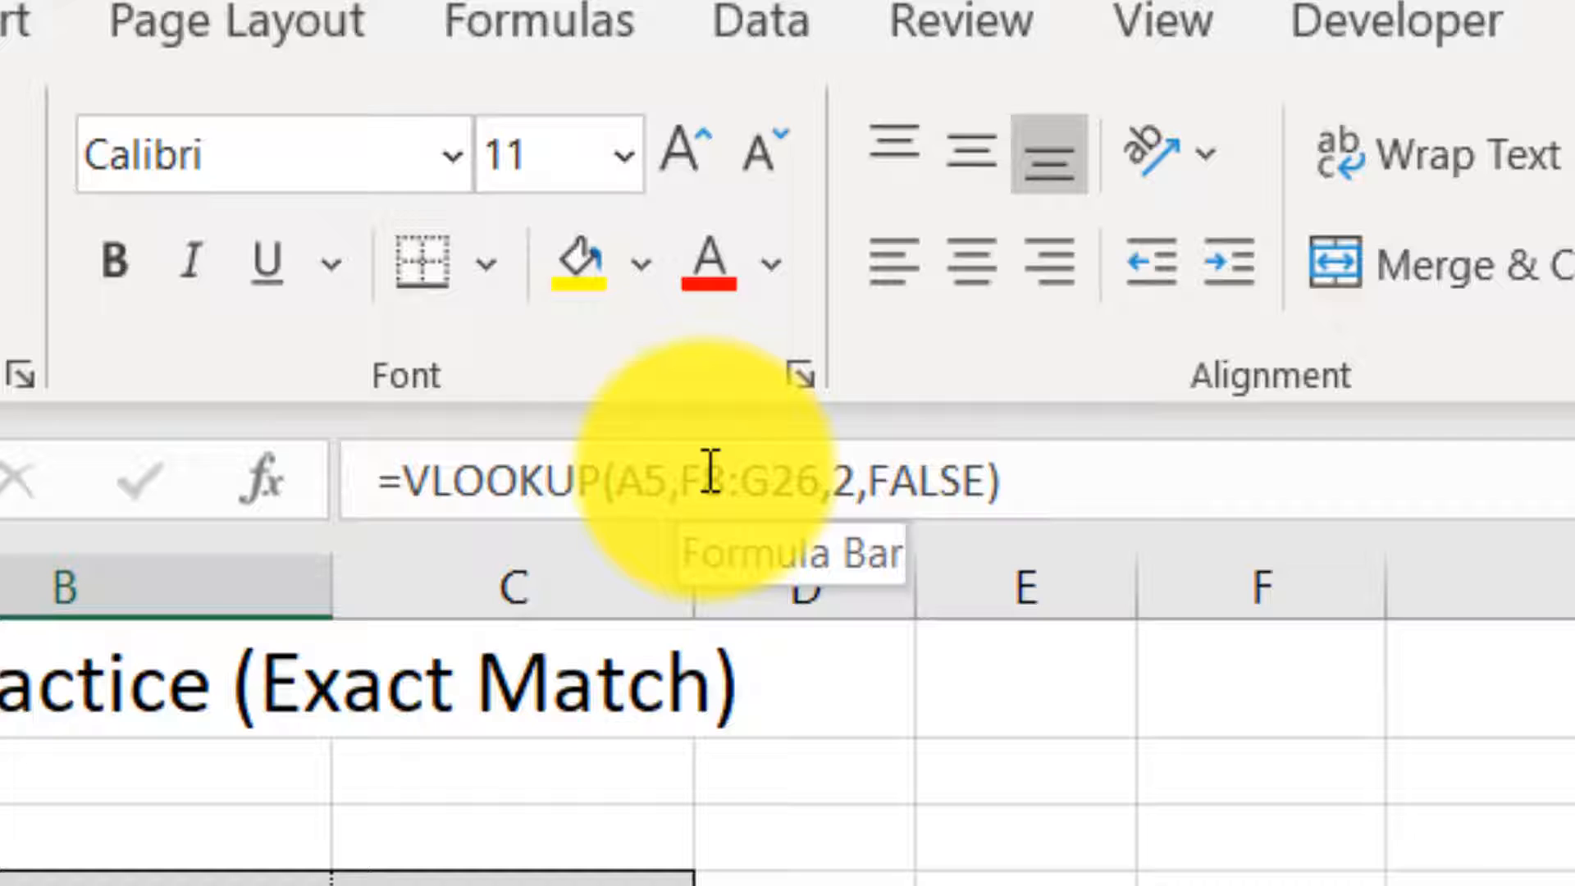
click(708, 472)
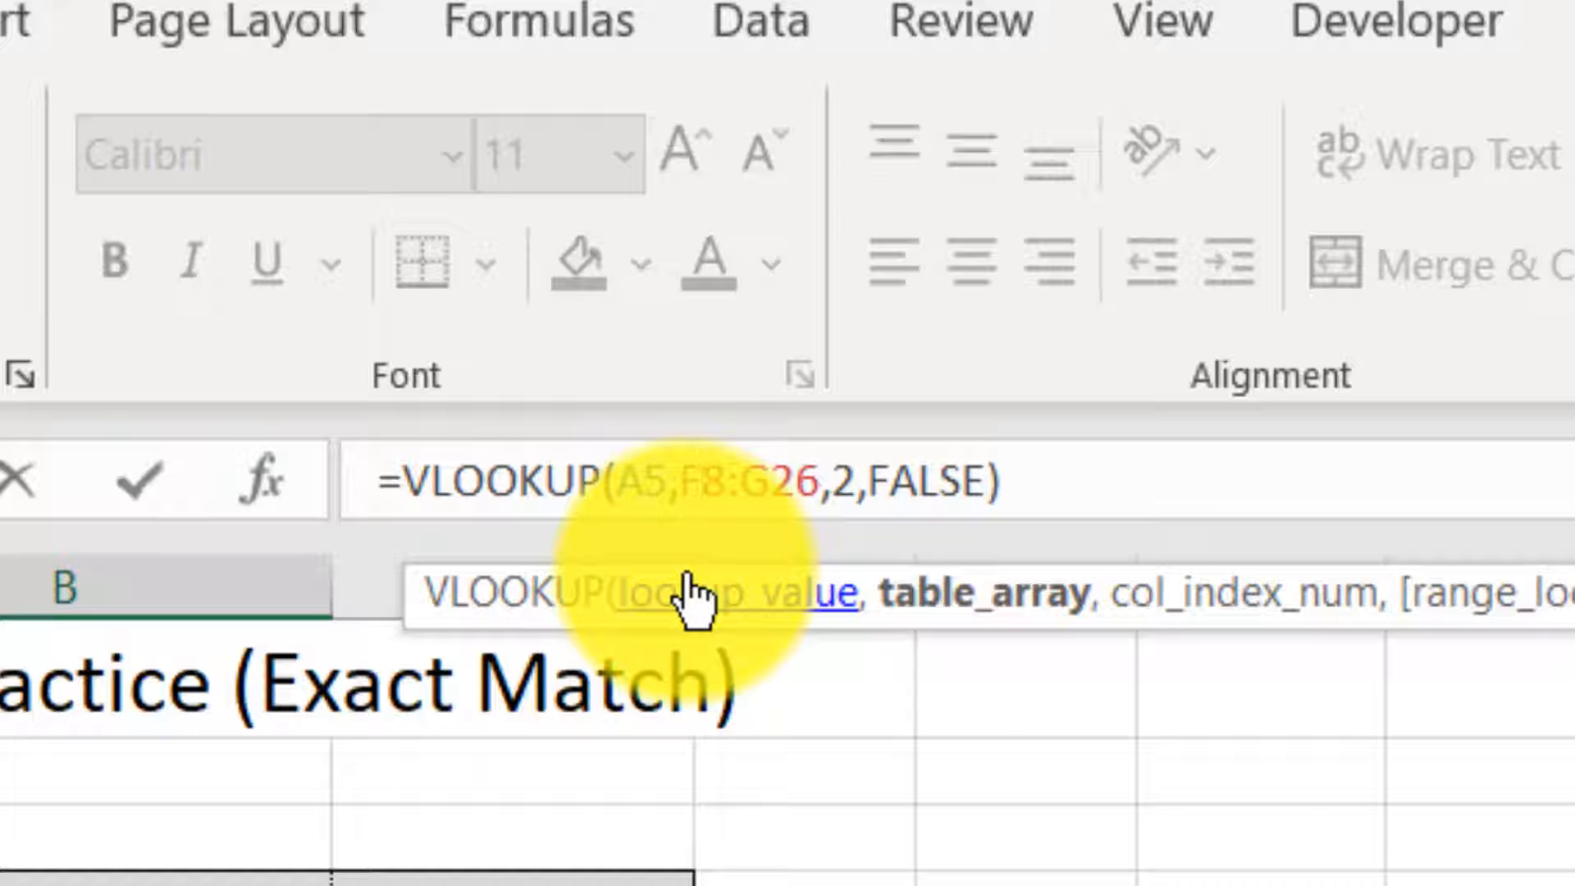
key(F4)
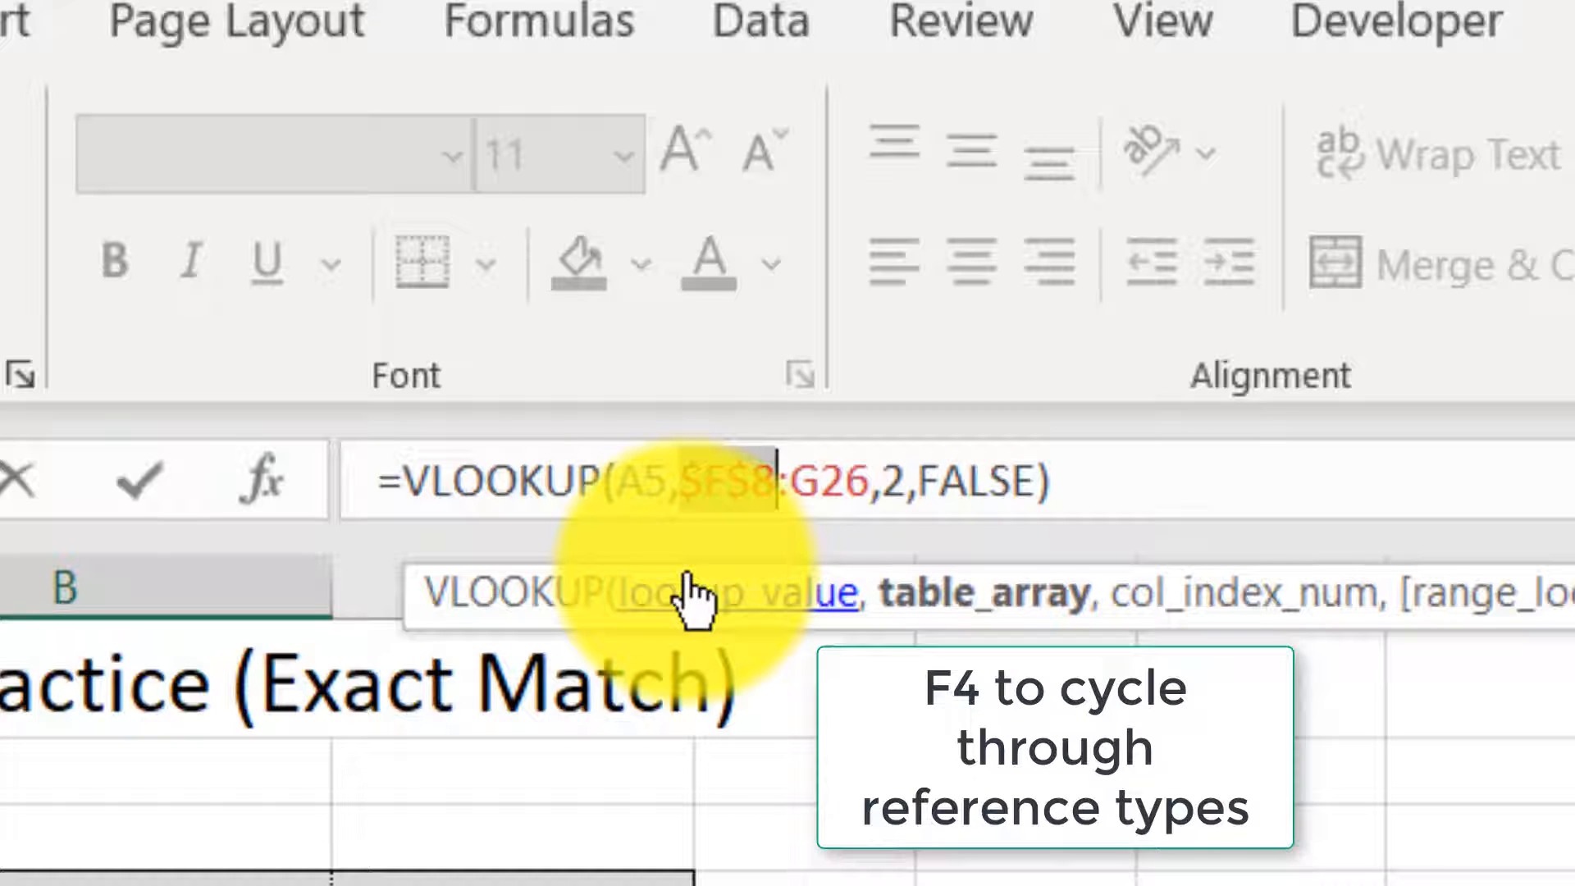
key(F4)
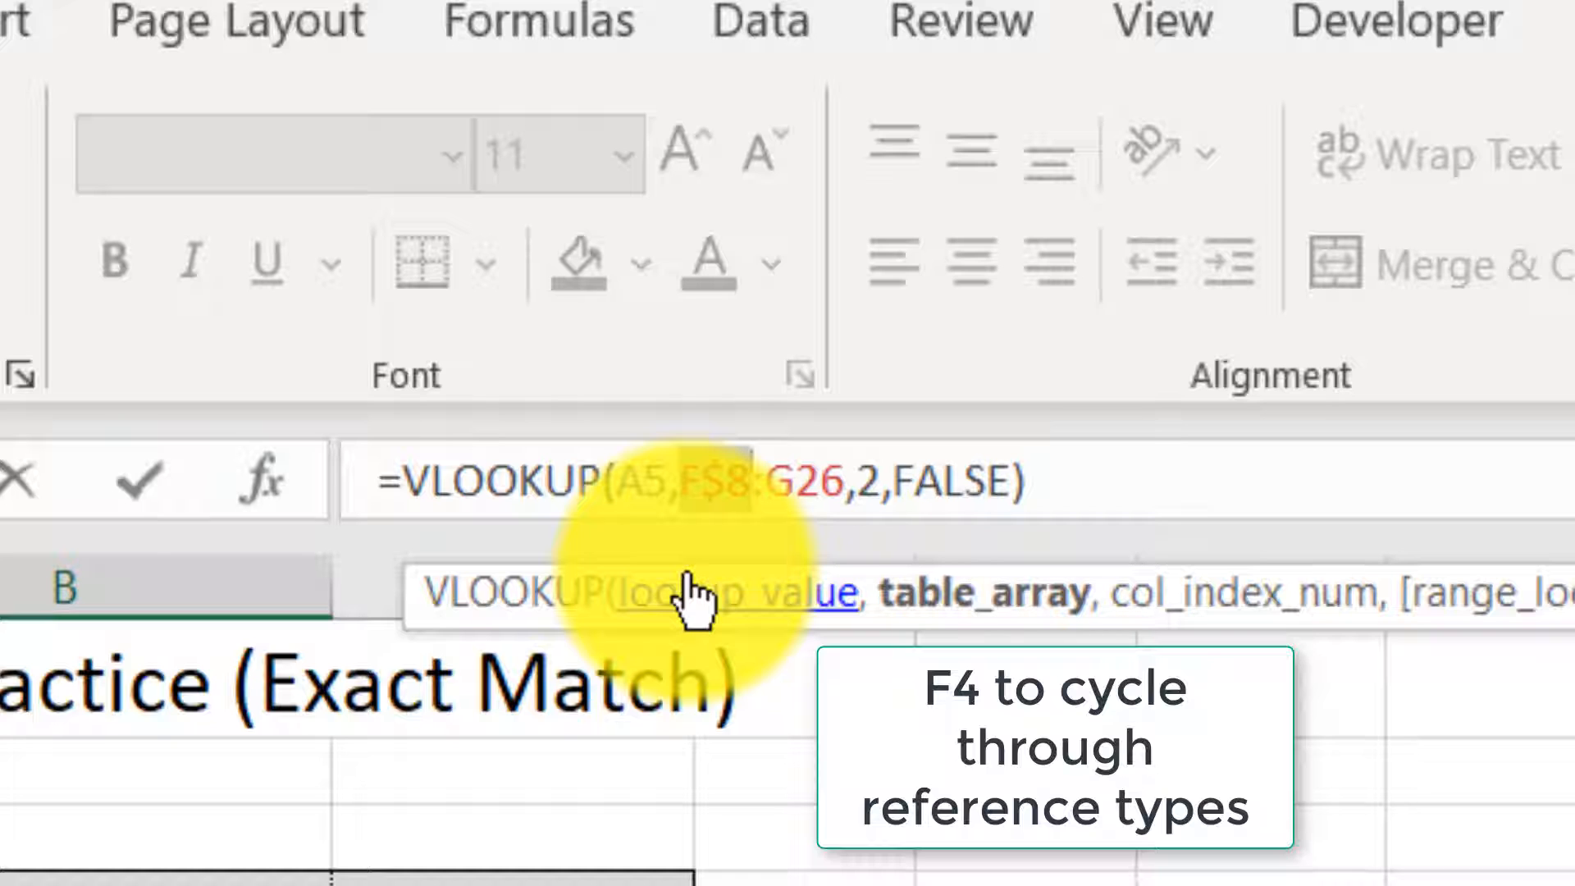
click(816, 481)
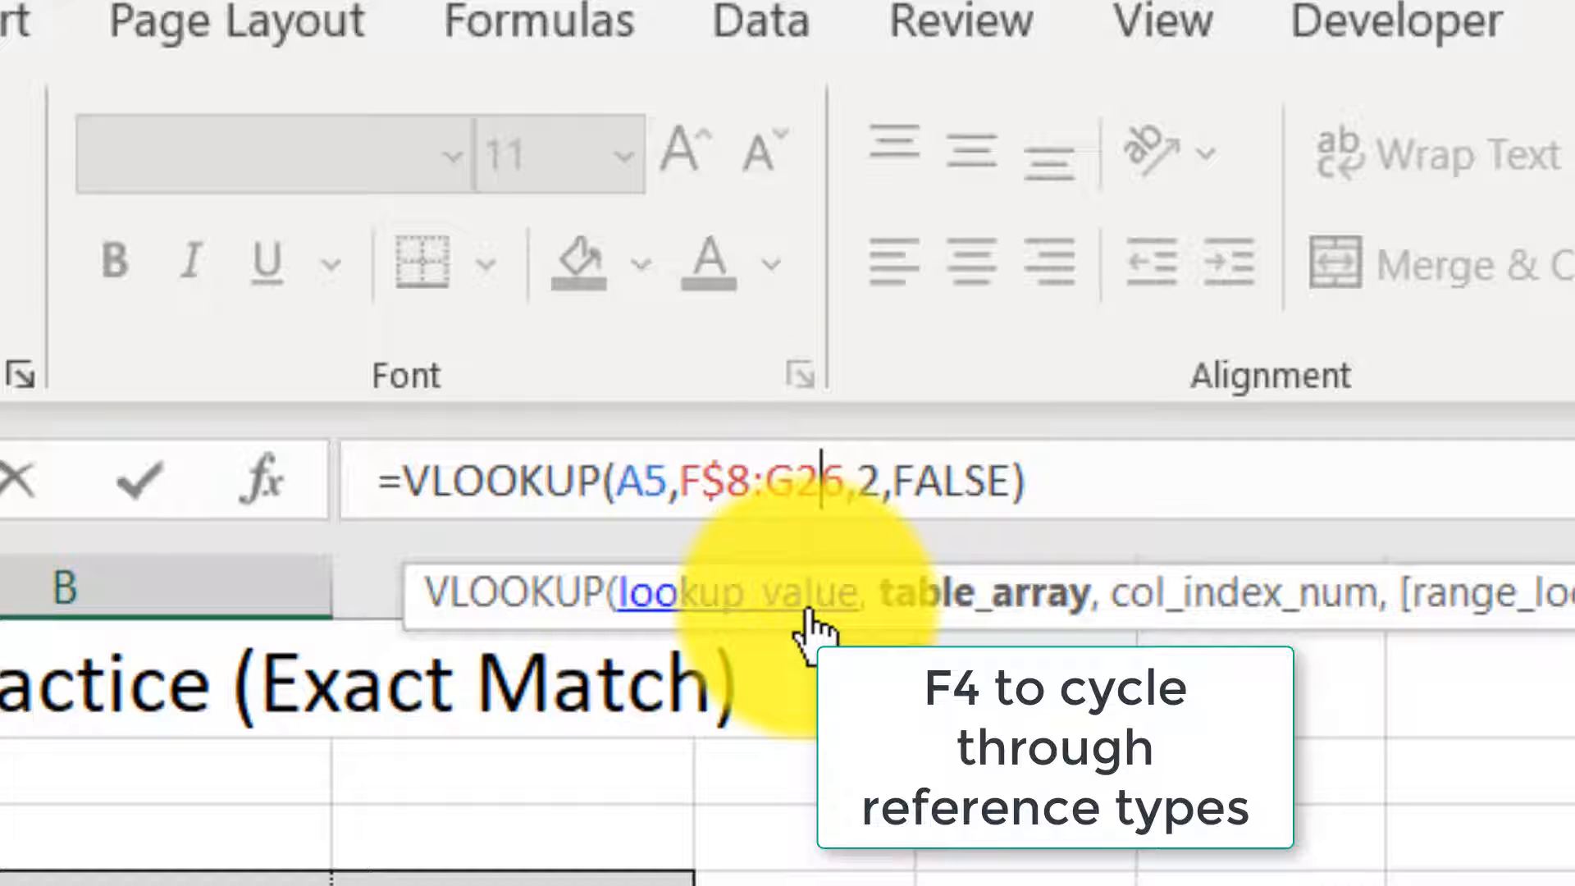
key(F4)
key(F4)
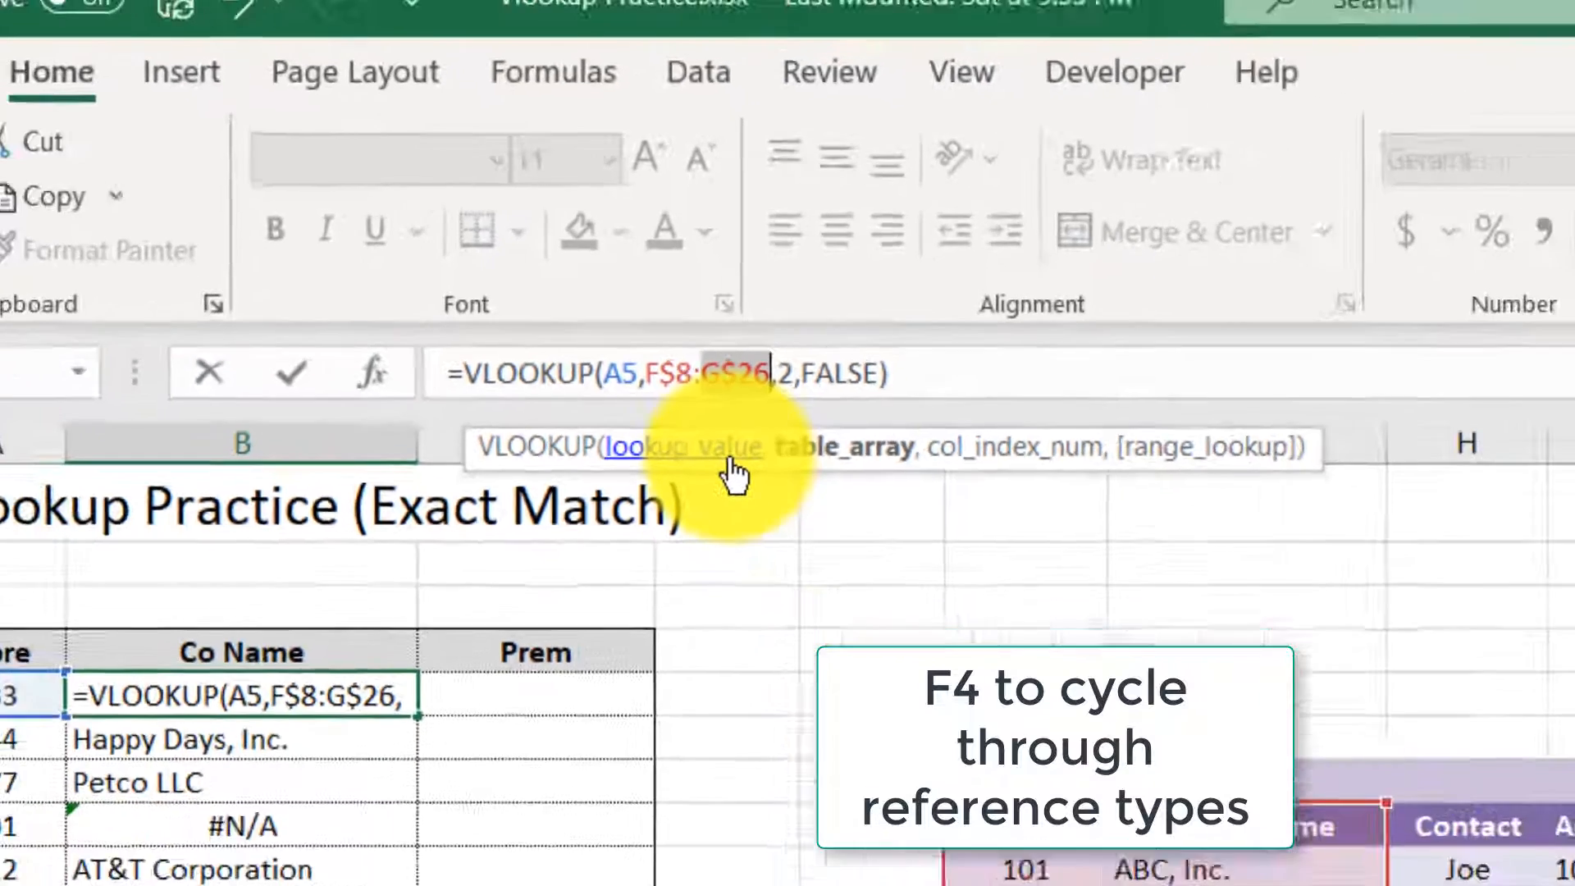
key(Tab)
Replace the lookups in B6:B12 with B5's row-locked formula, pasting formulas only, and check B10 and B12.
key(Left)
key(ctrl+c)
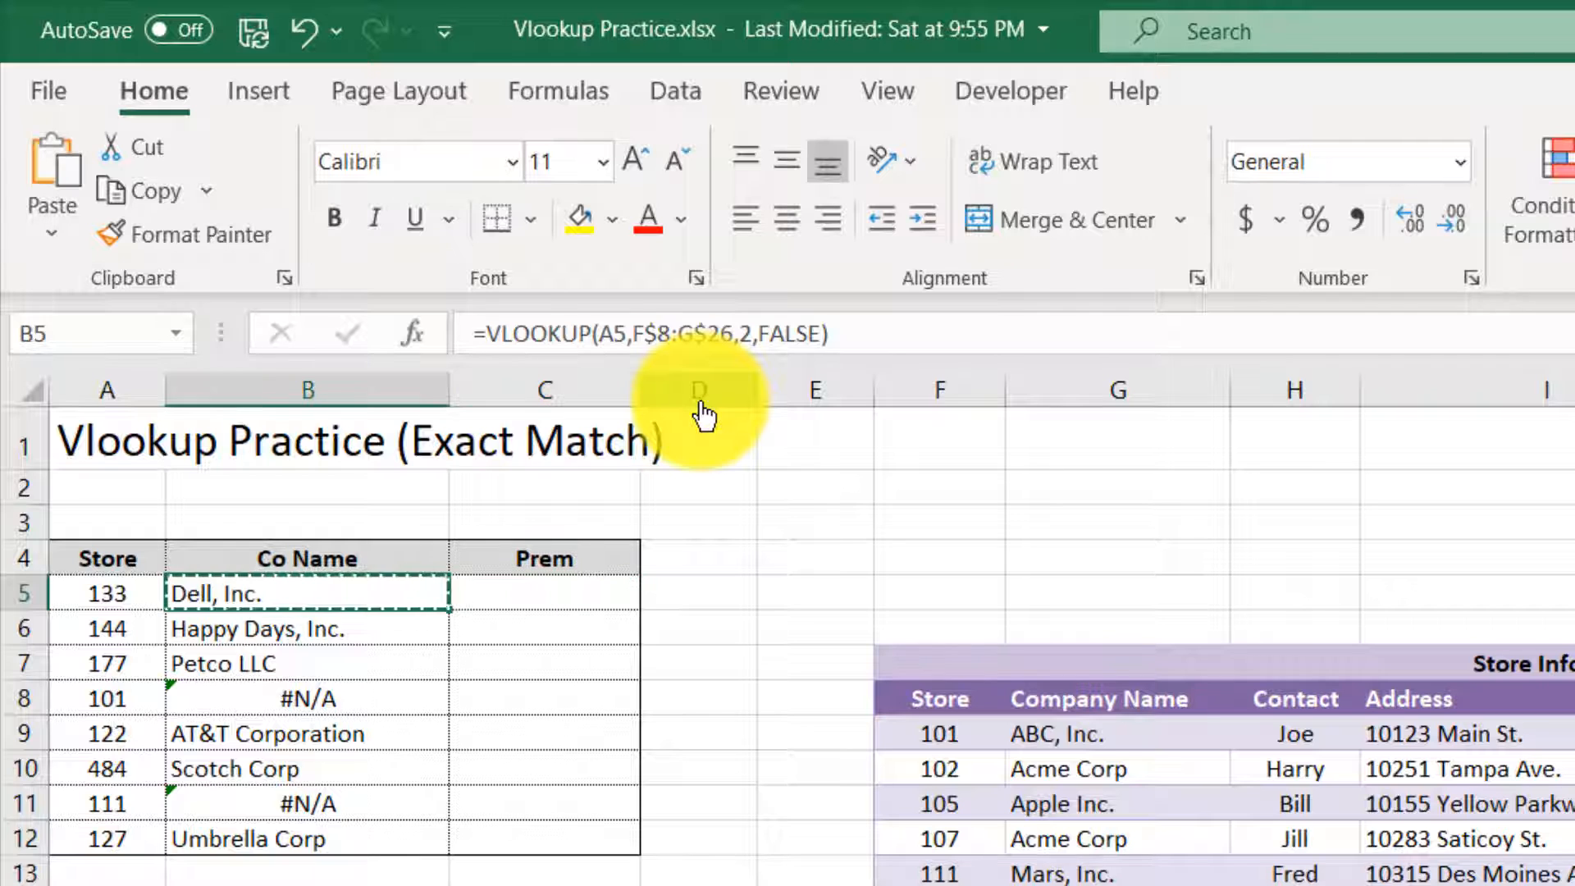
key(Down)
key(shift+Down)
key(shift+Down)
key(shift+Down)
key(shift+Down)
key(shift+Down)
key(shift+Down)
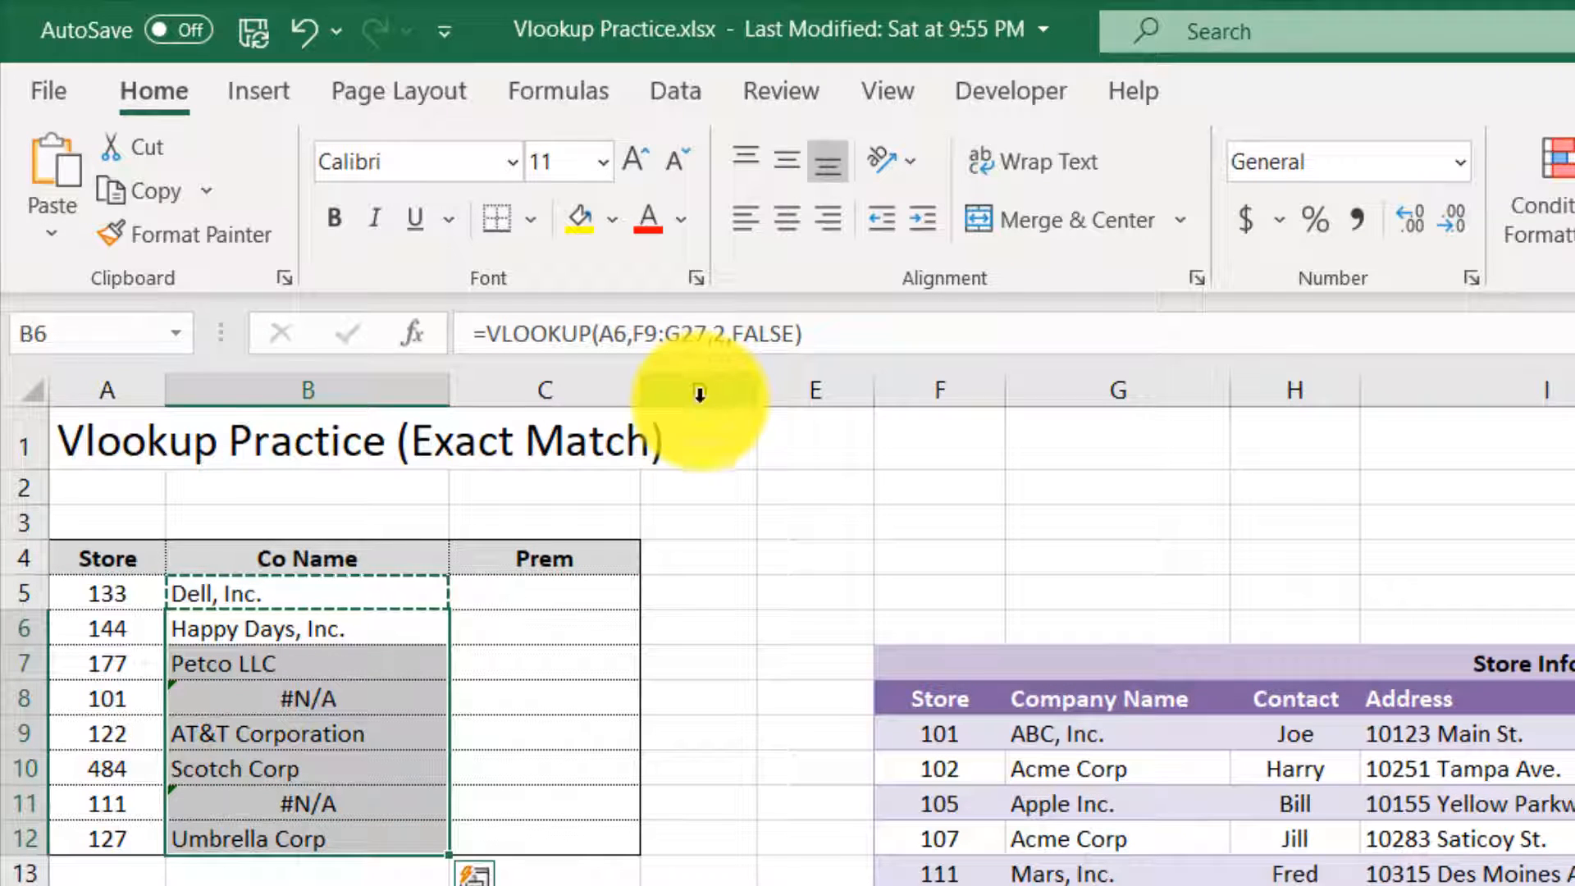
click(56, 226)
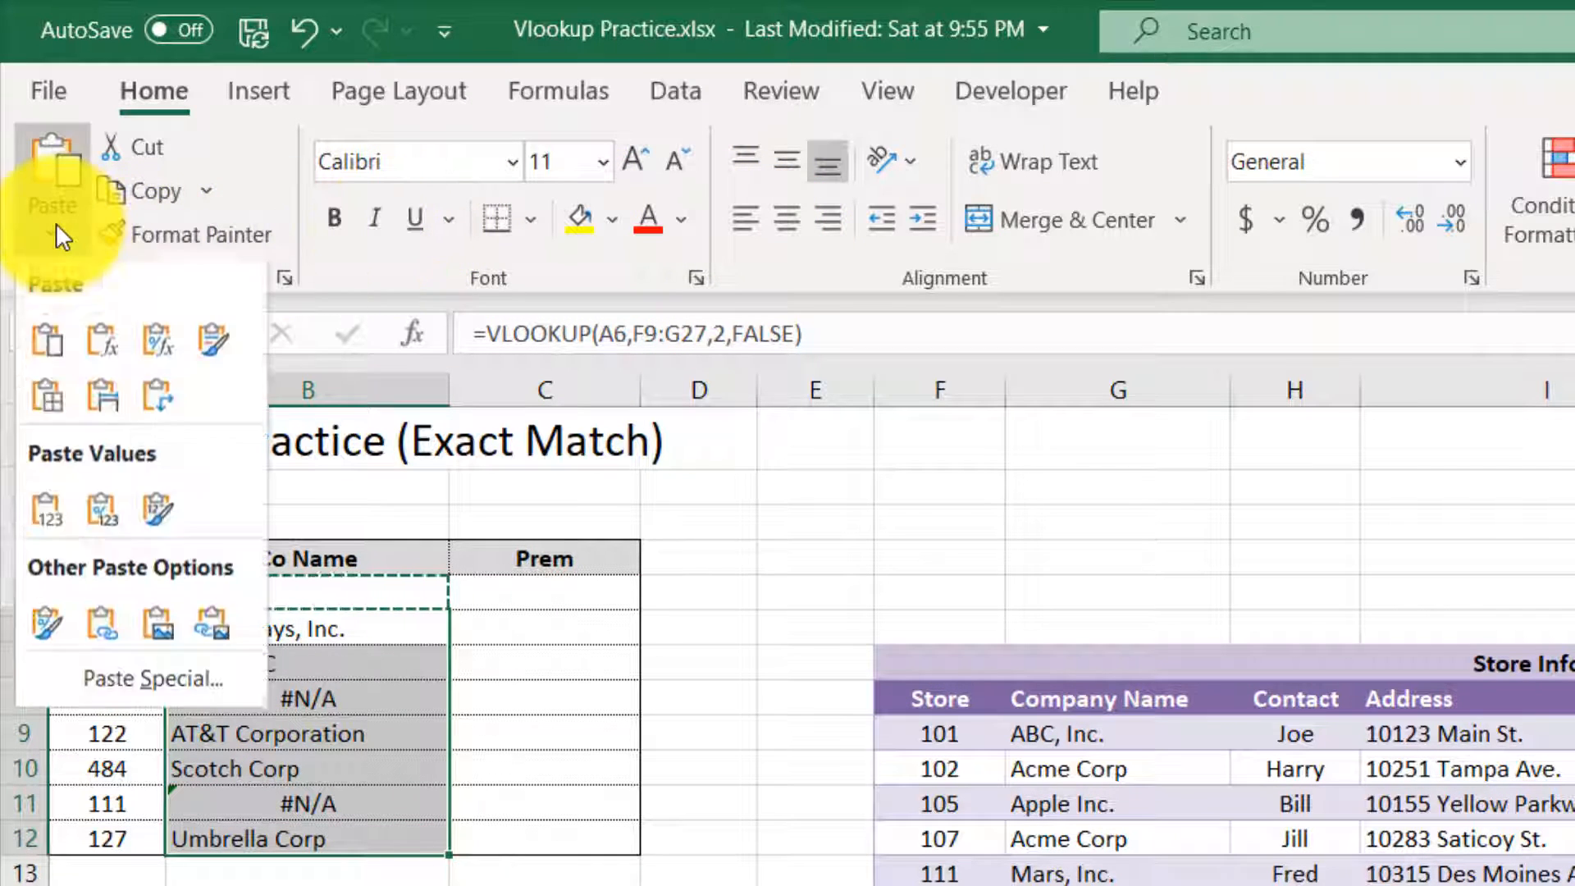
click(115, 351)
drag(327, 753, 329, 758)
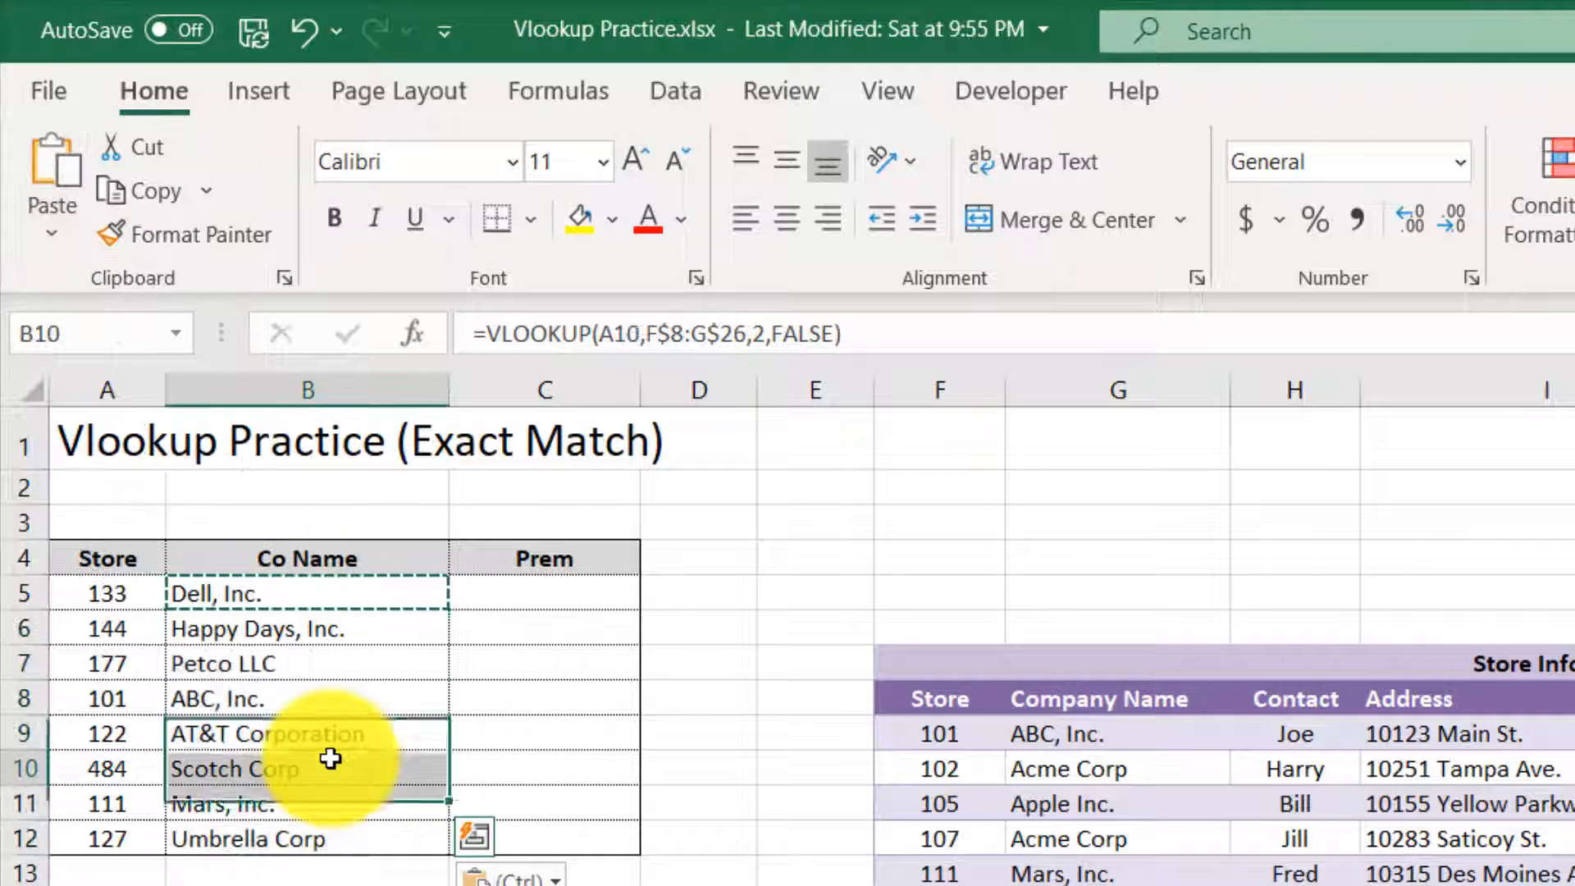
click(330, 758)
click(311, 835)
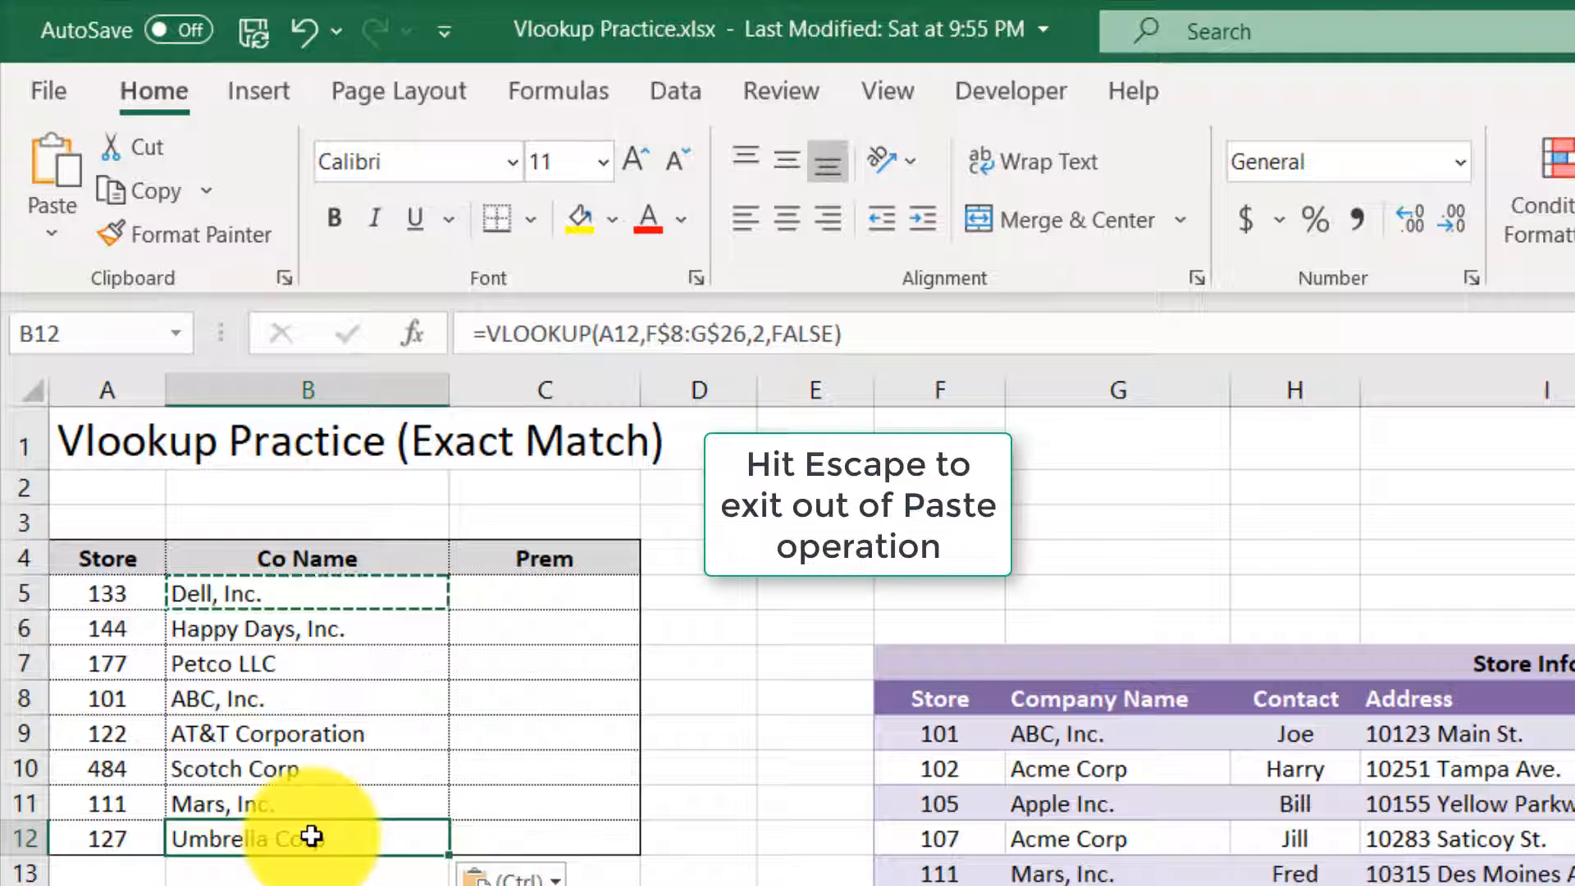
End the copy operation and check the row-locked lookup formulas in B5 and B8.
key(Escape)
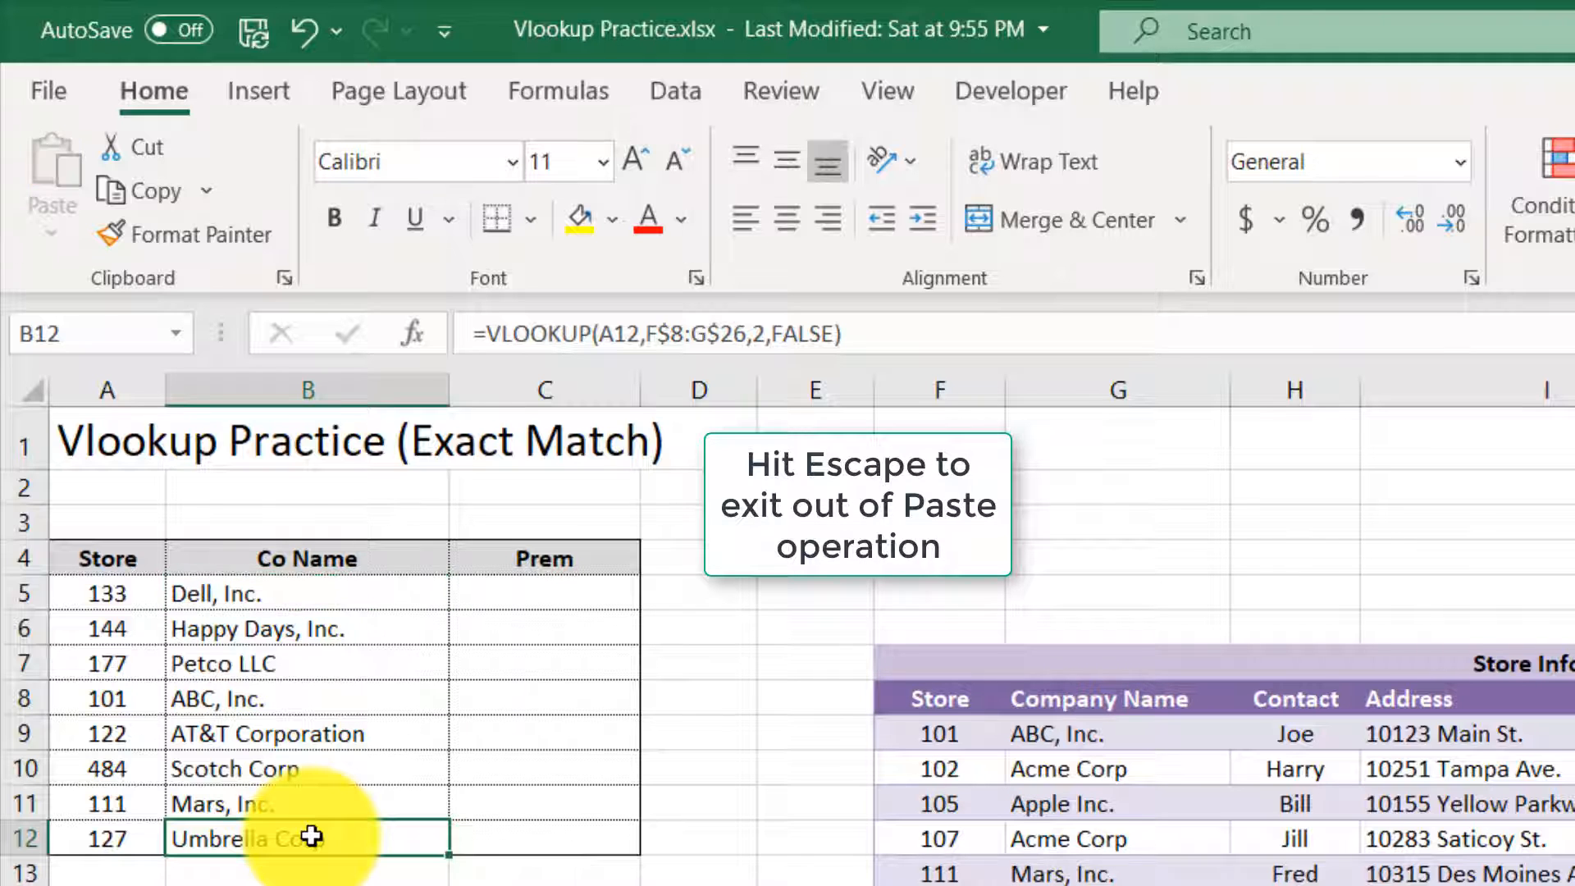
click(363, 694)
click(337, 605)
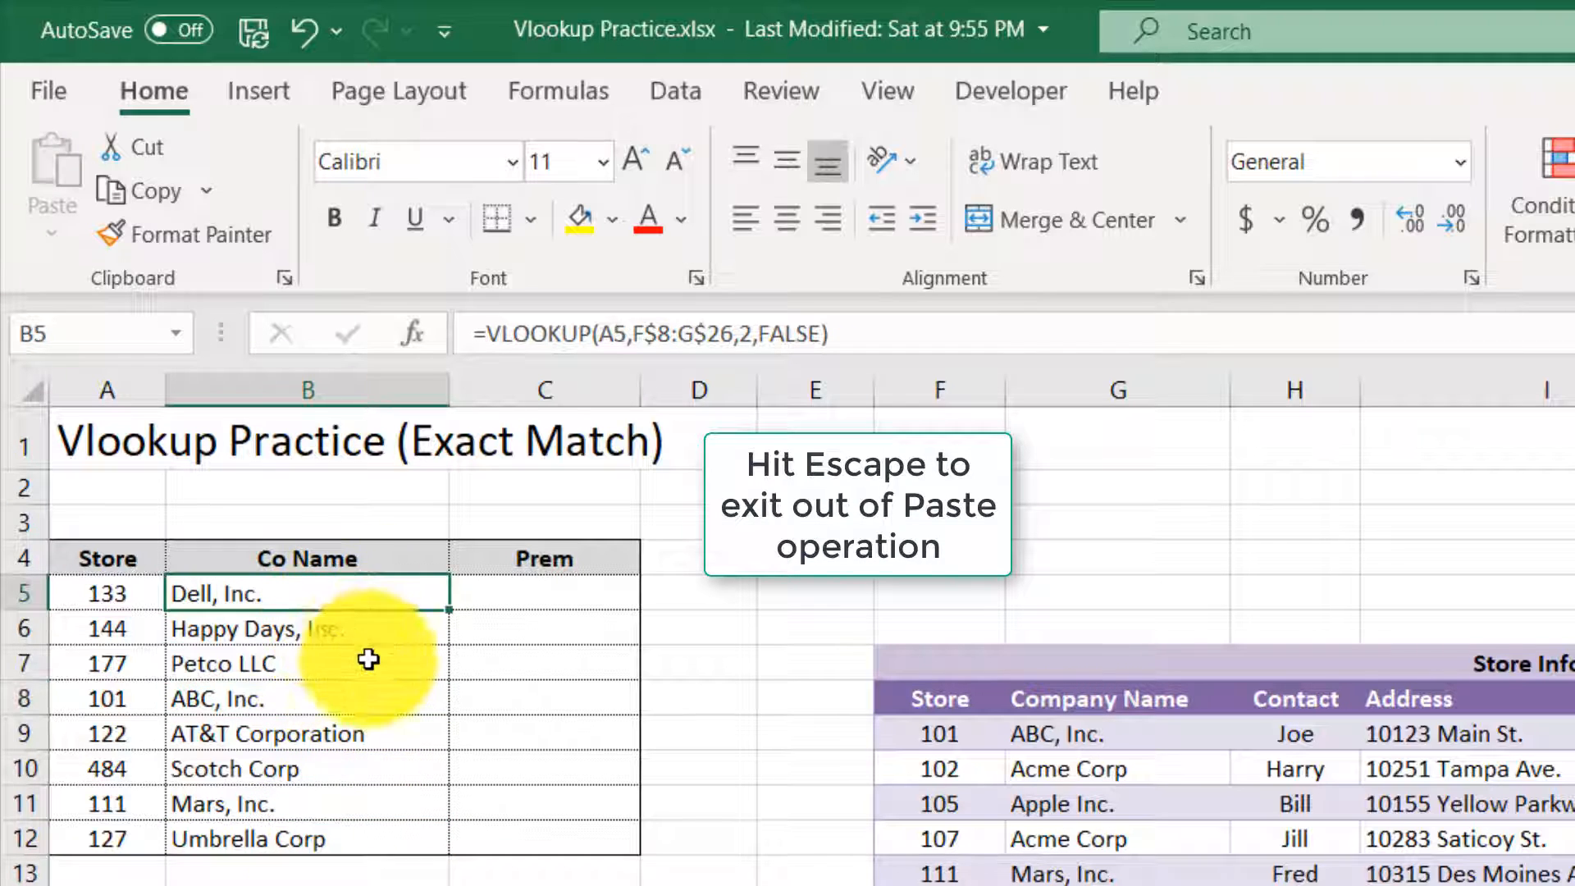
click(346, 707)
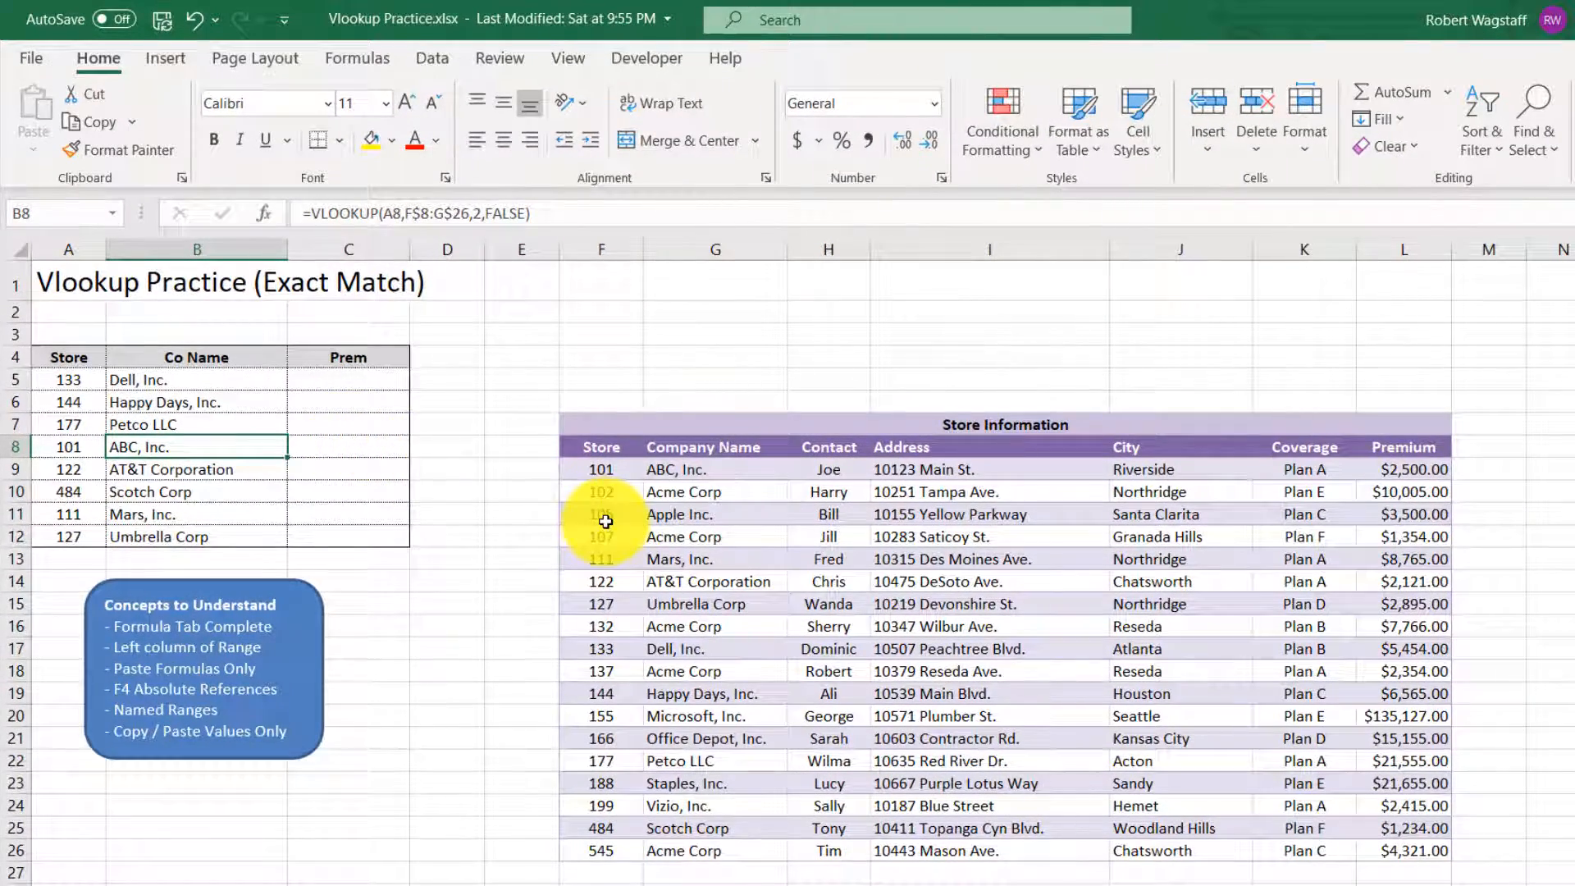
Name the Store Information range F8:L26 Store_Data and reselect the range by that name.
drag(599, 447, 1396, 846)
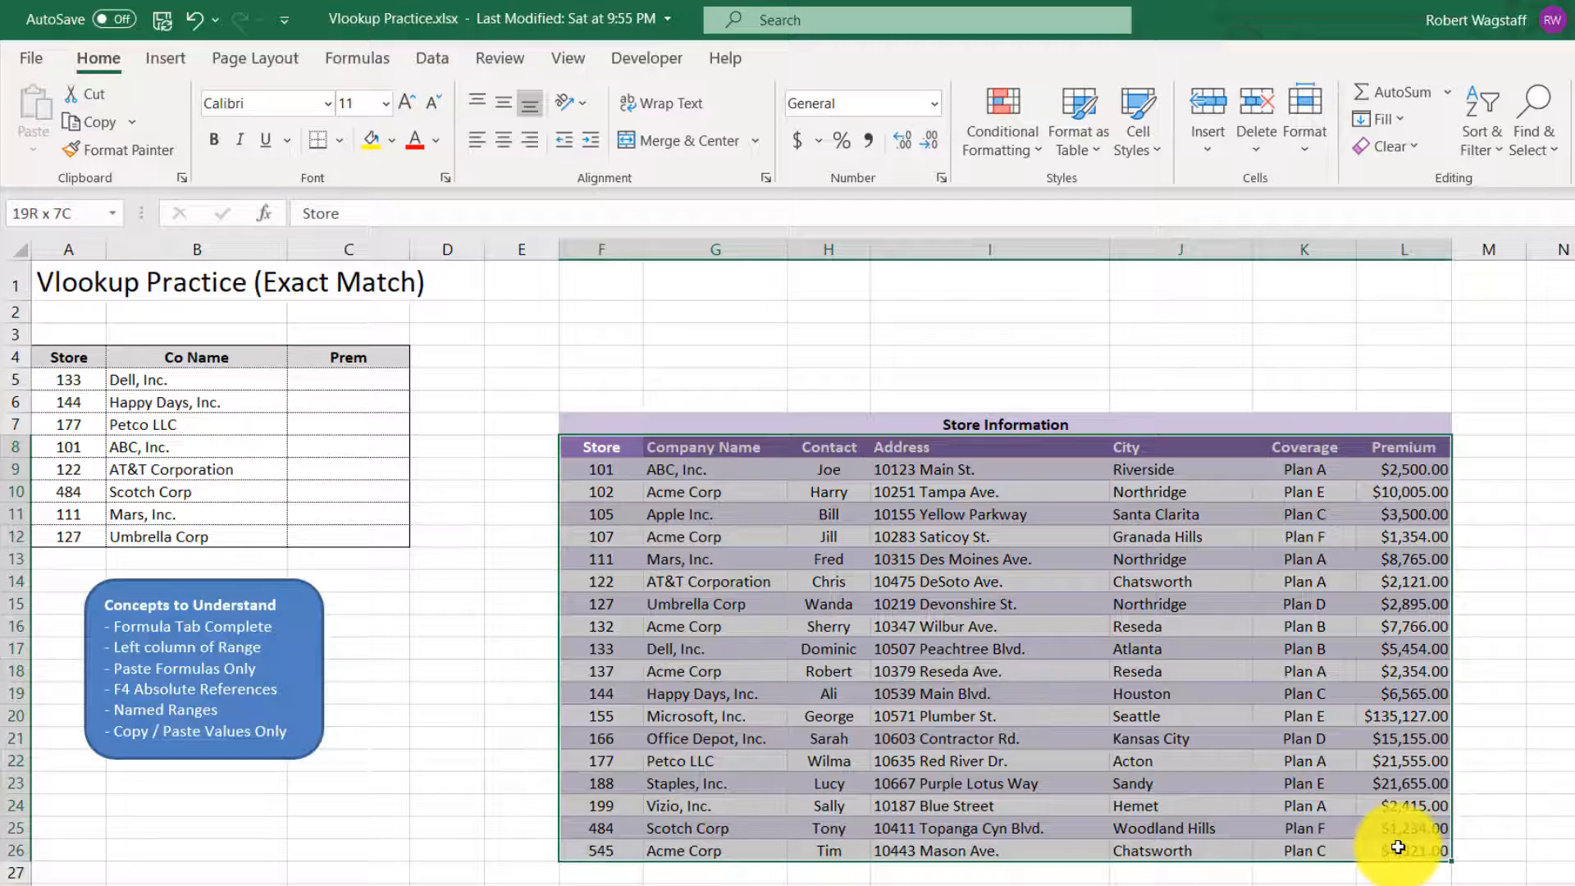
click(78, 205)
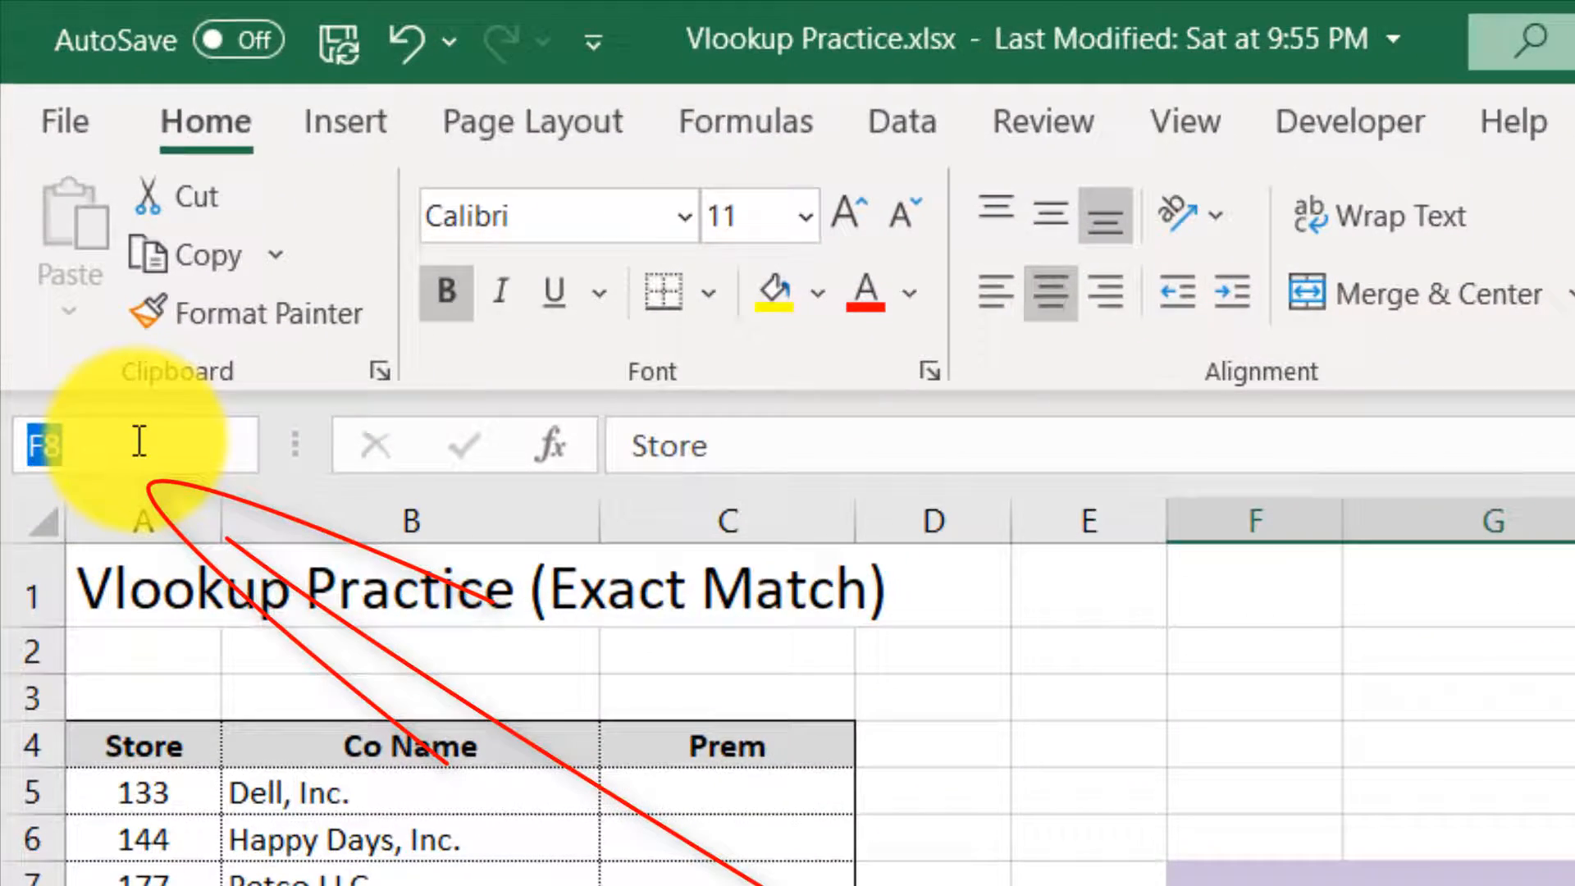
text(Store_data)
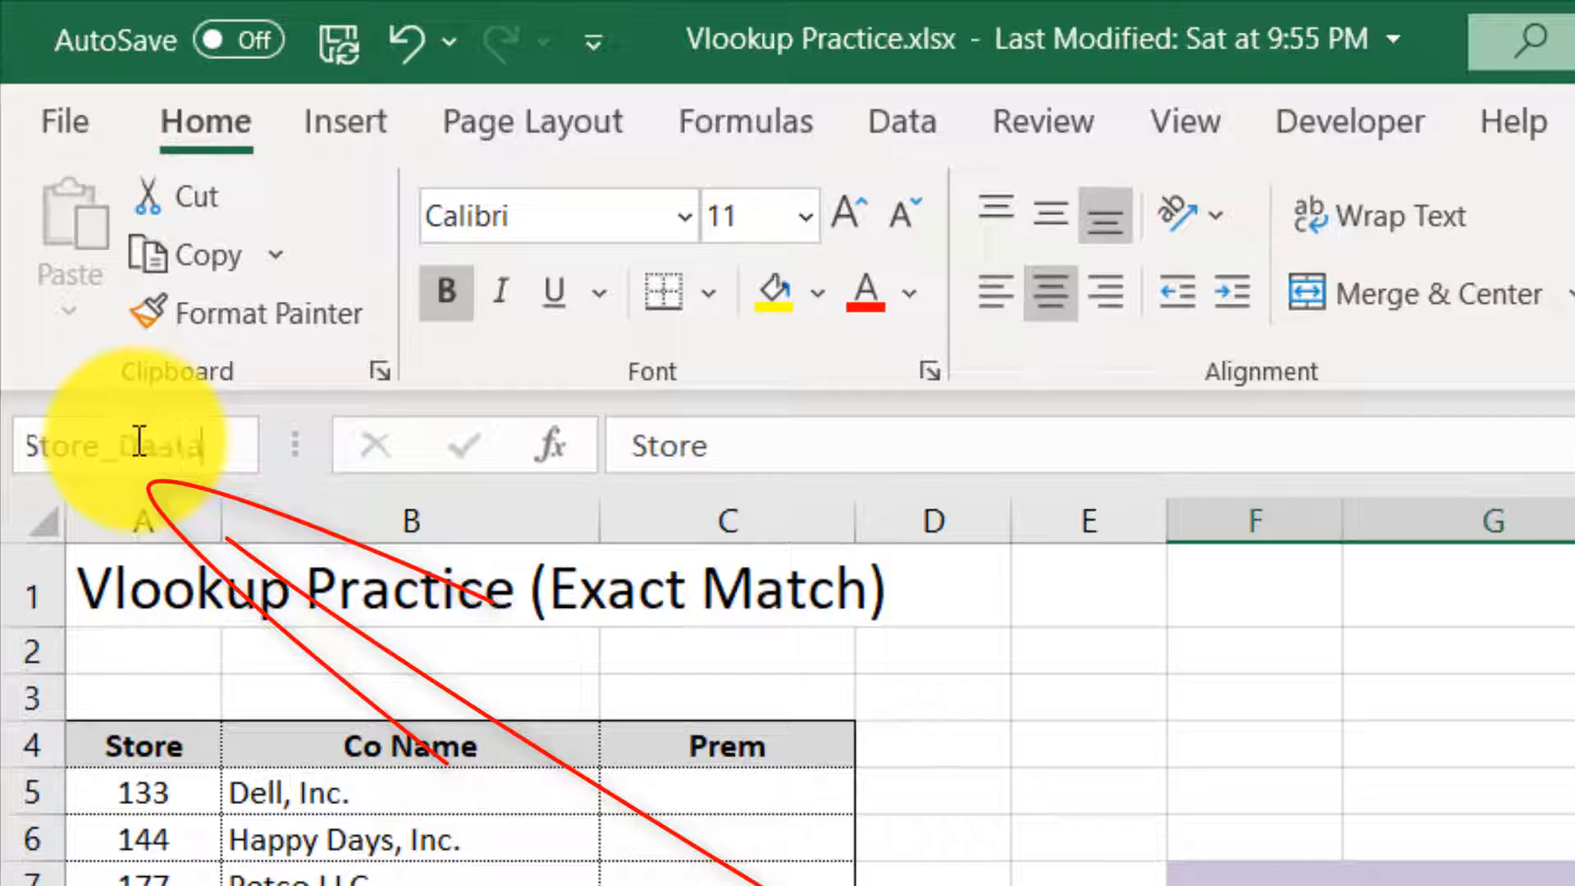
key(Return)
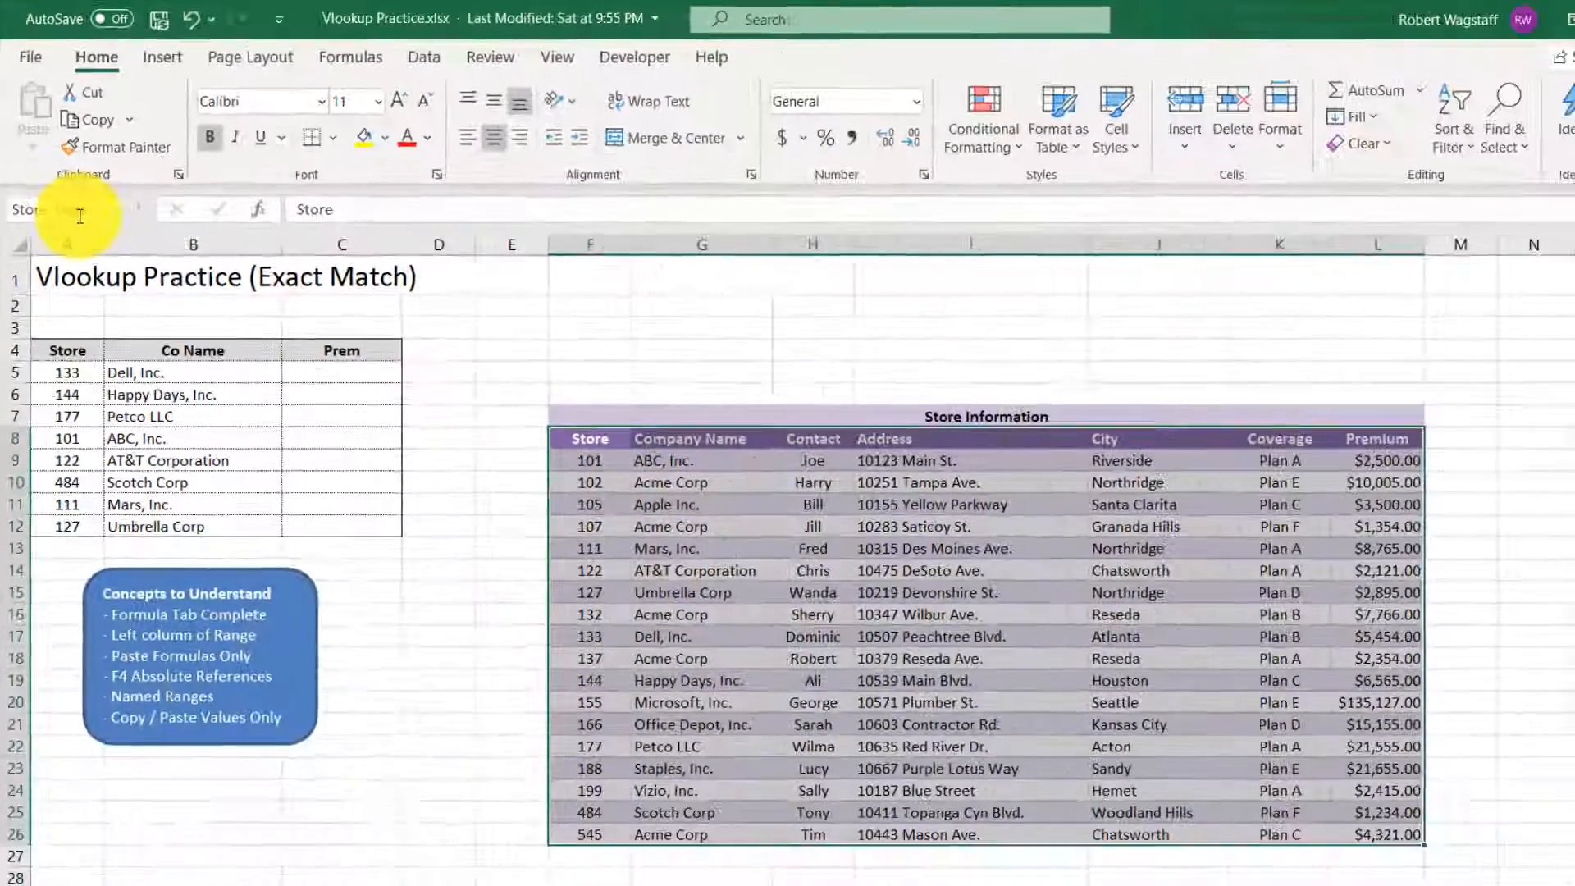
click(722, 843)
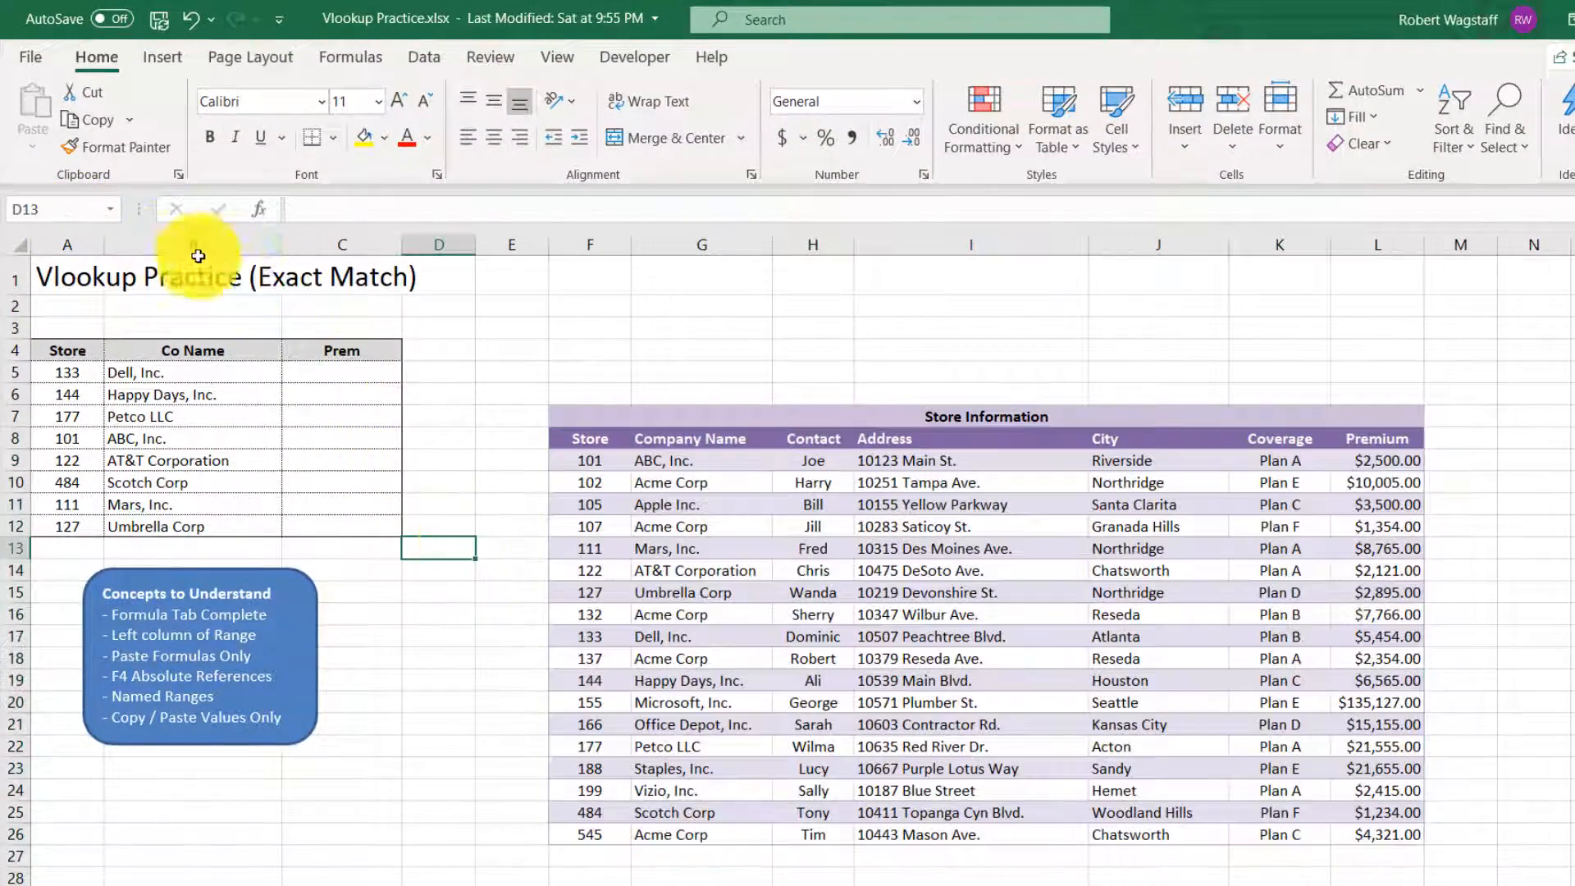
click(109, 209)
click(90, 236)
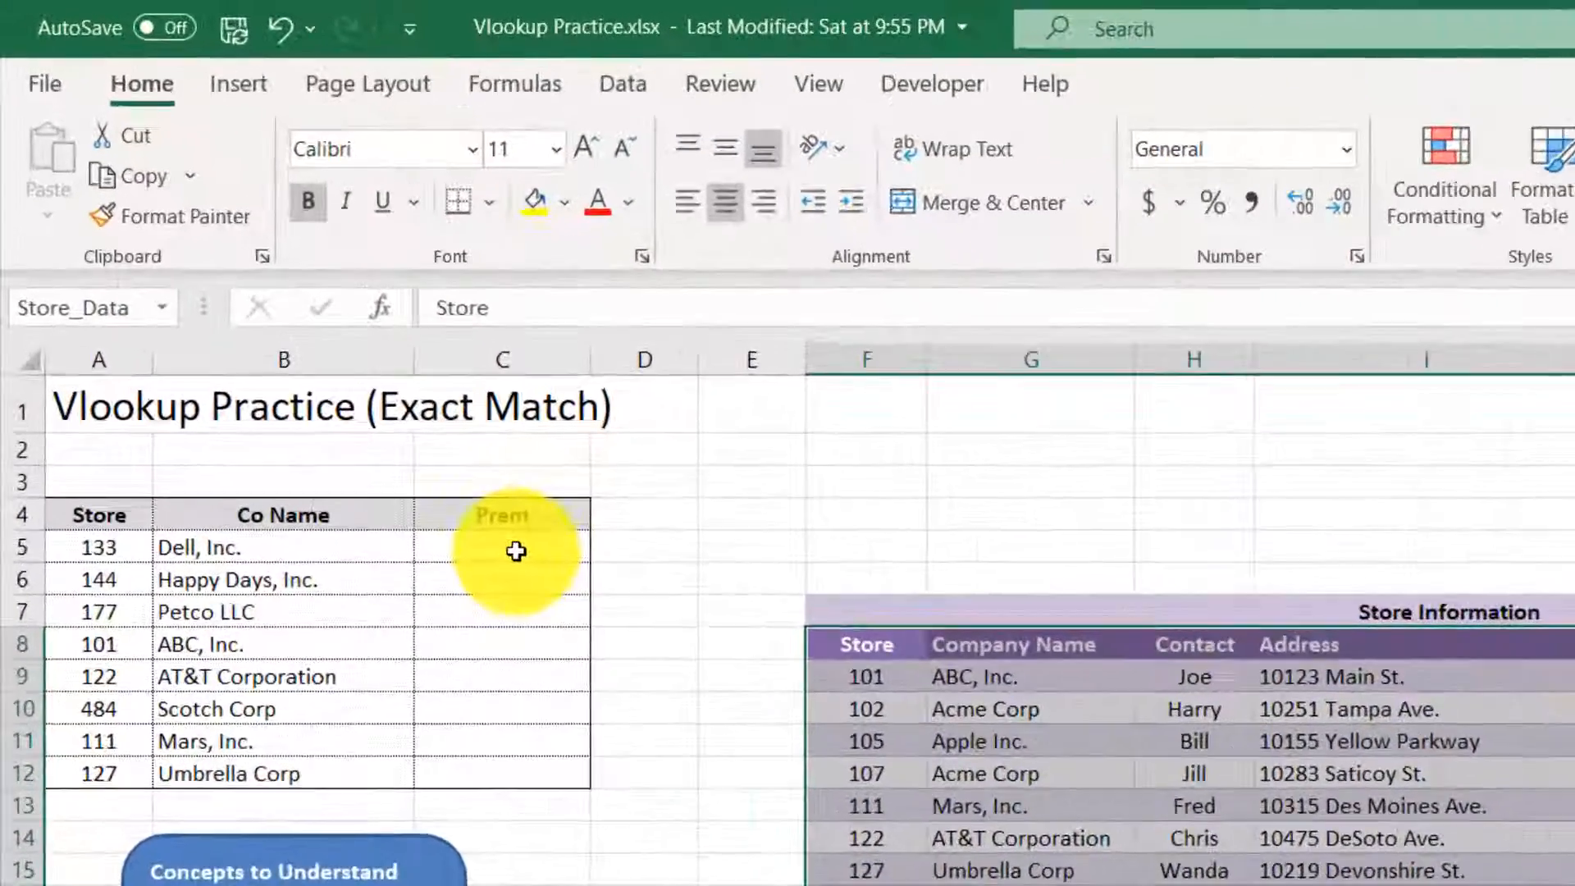
Start a VLOOKUP formula in C5 with A5 as the lookup value and the named range Store_Data as the table array.
click(351, 371)
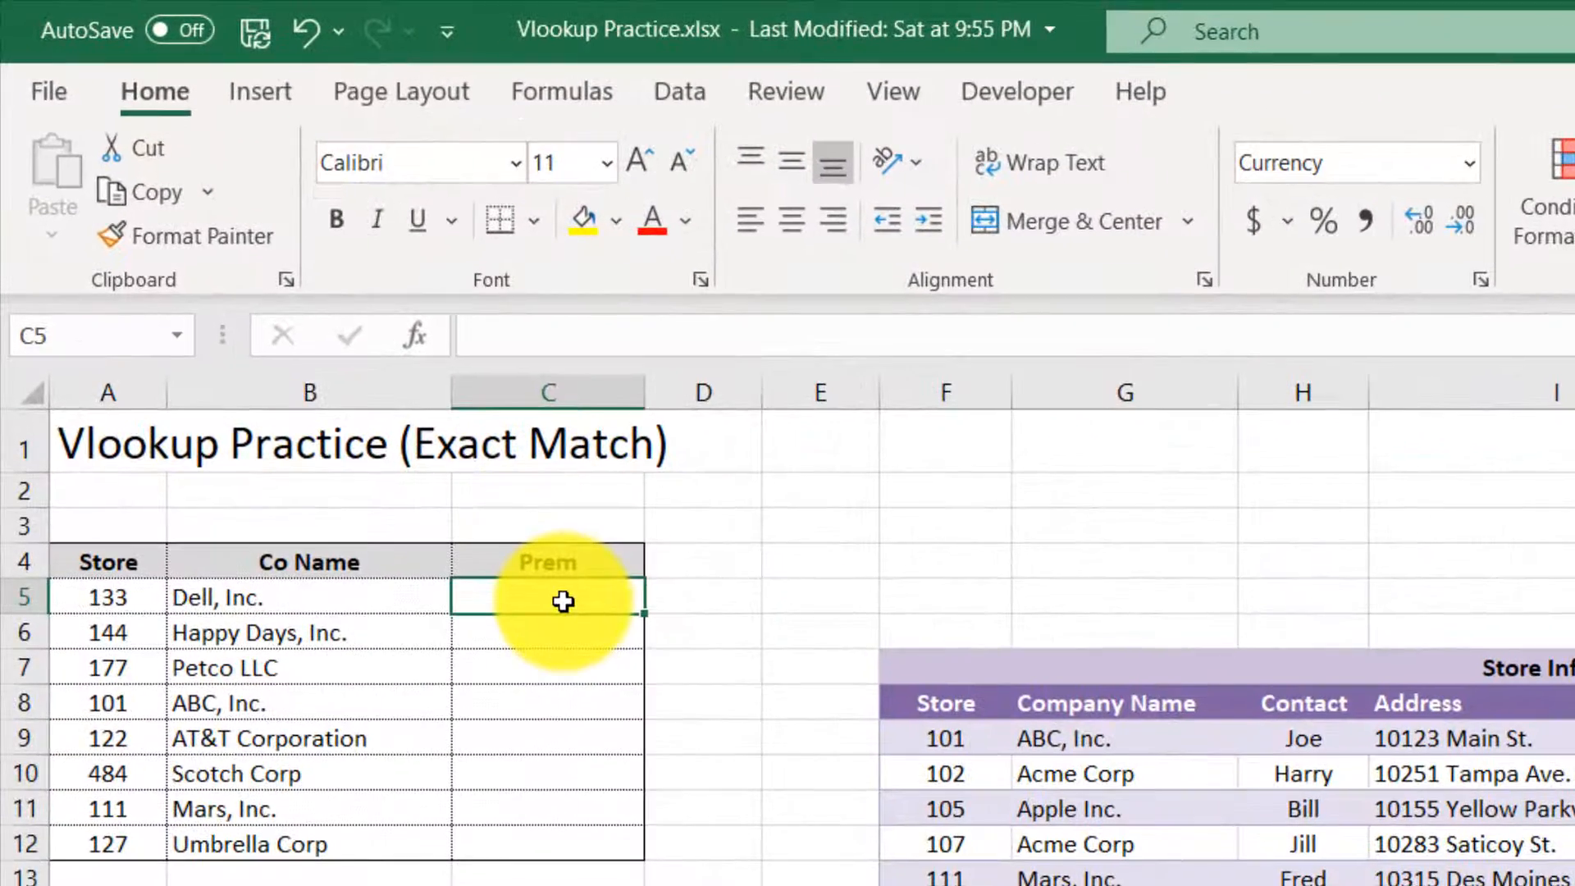
text(=vl)
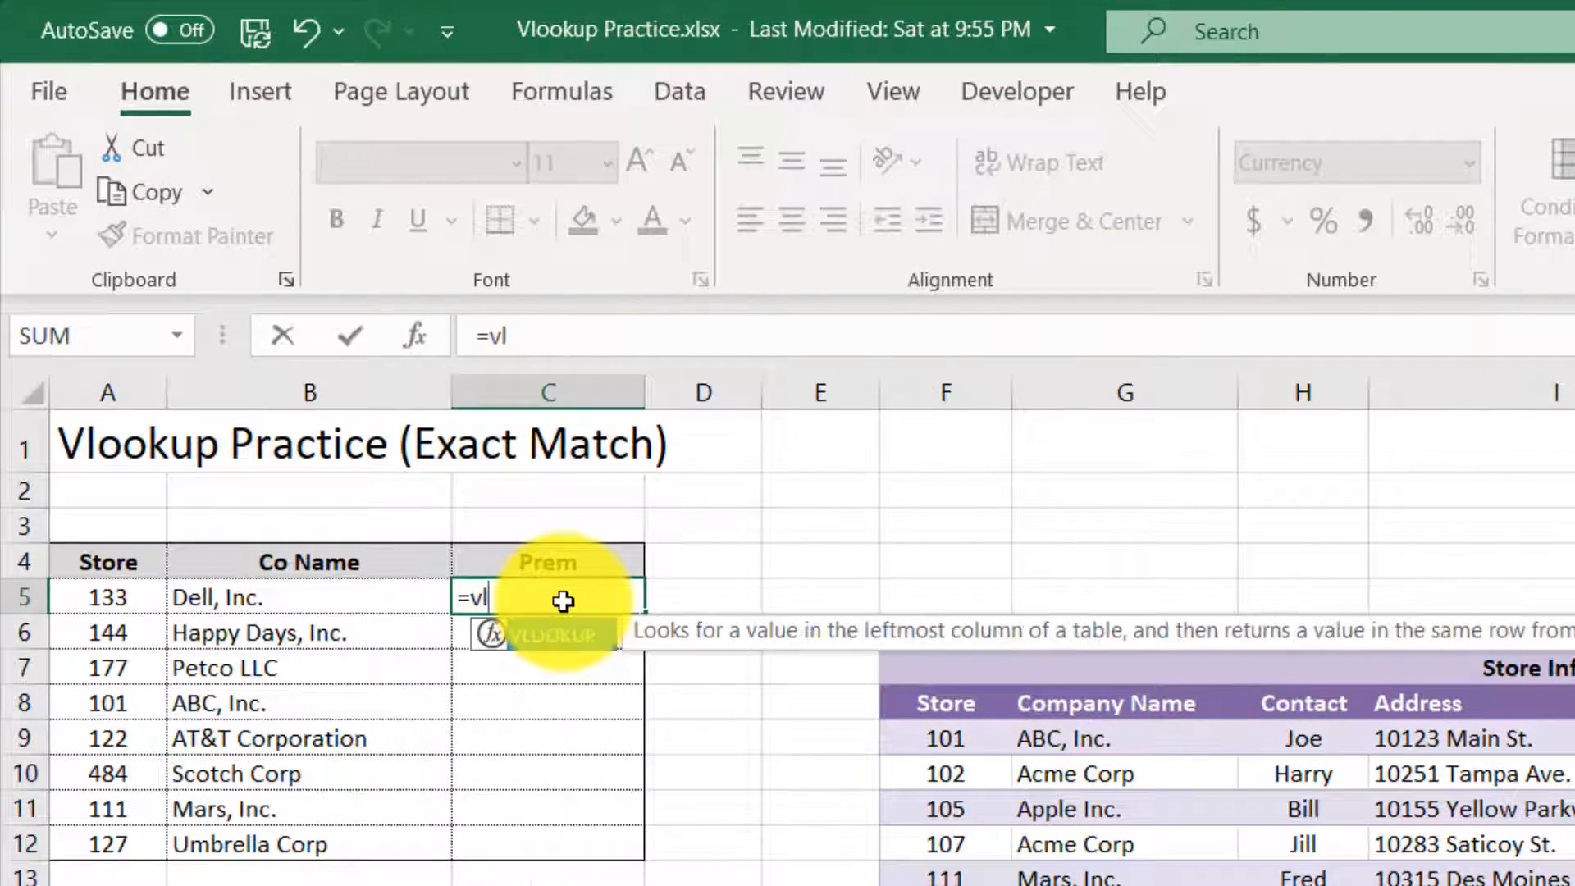
key(Tab)
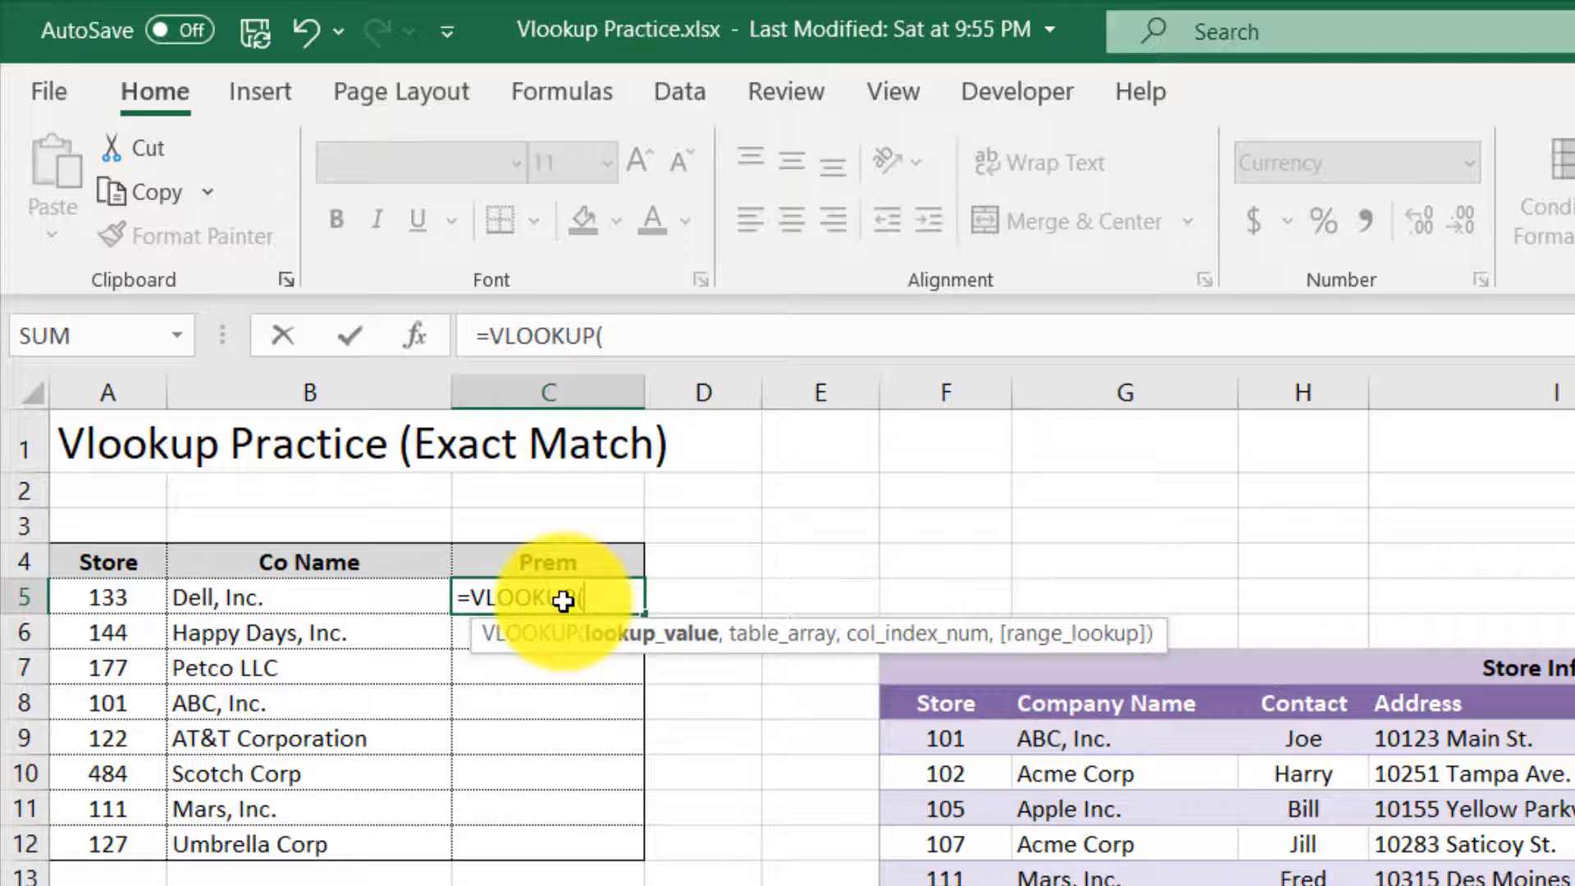
key(Left)
key(Left)
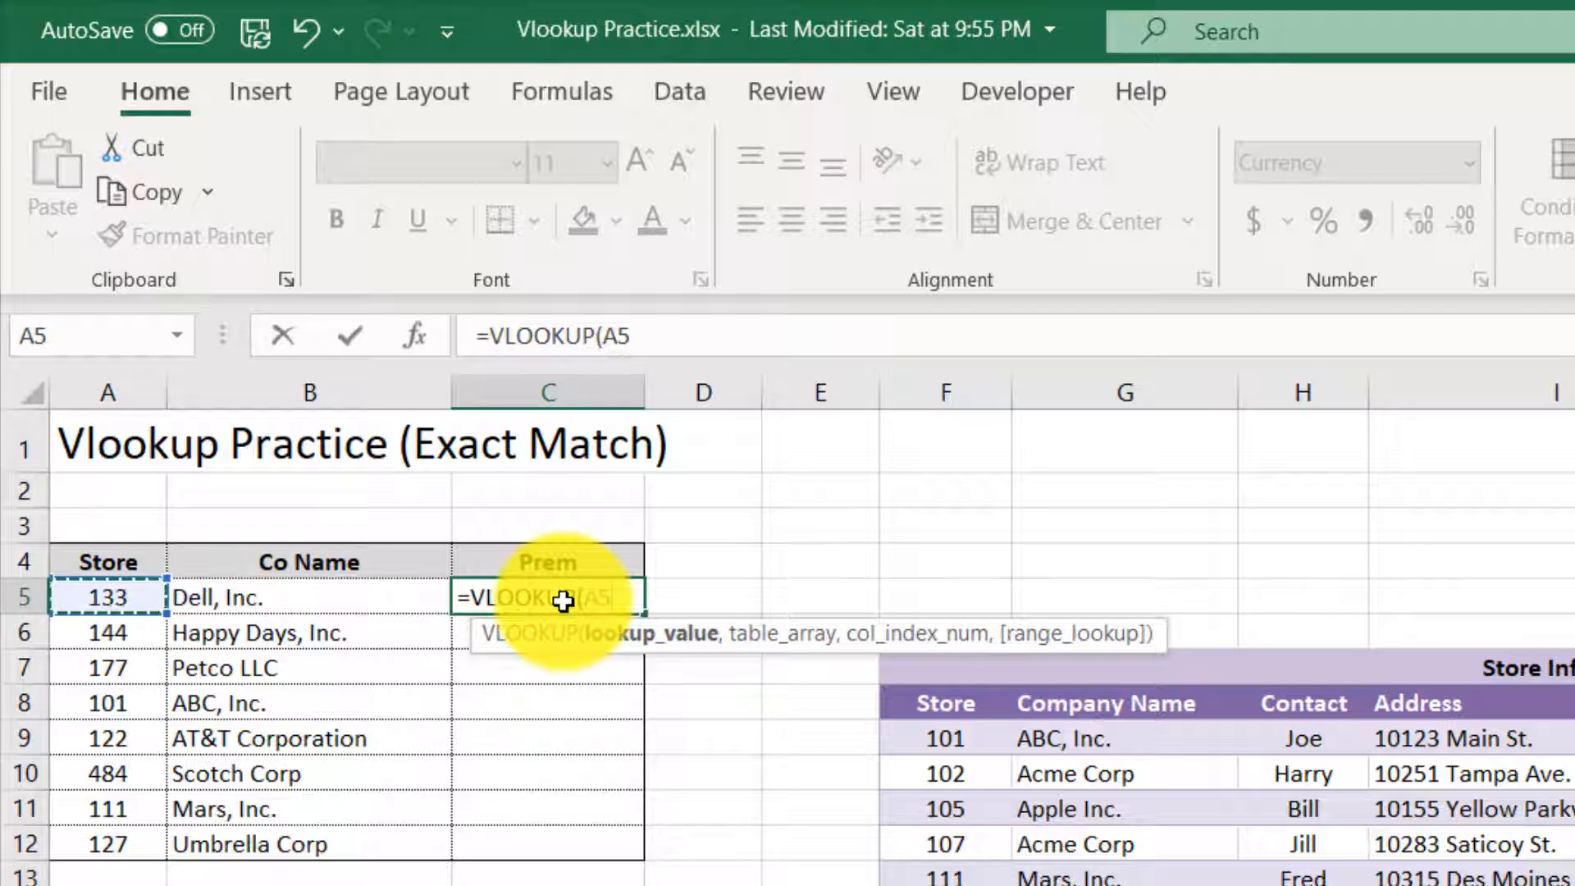
text(,)
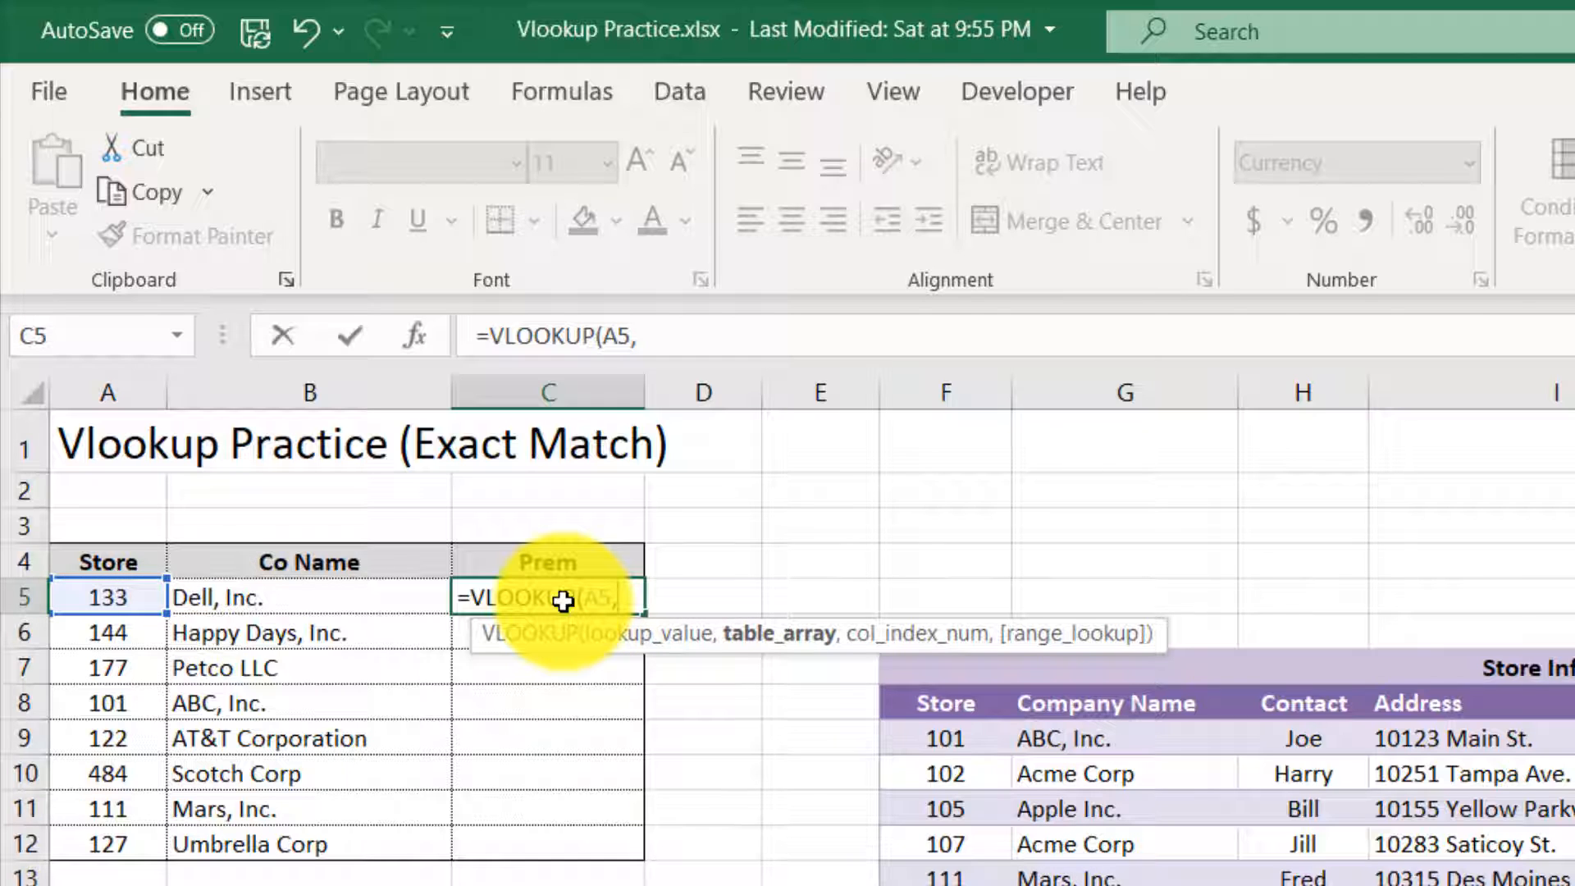
text(stor)
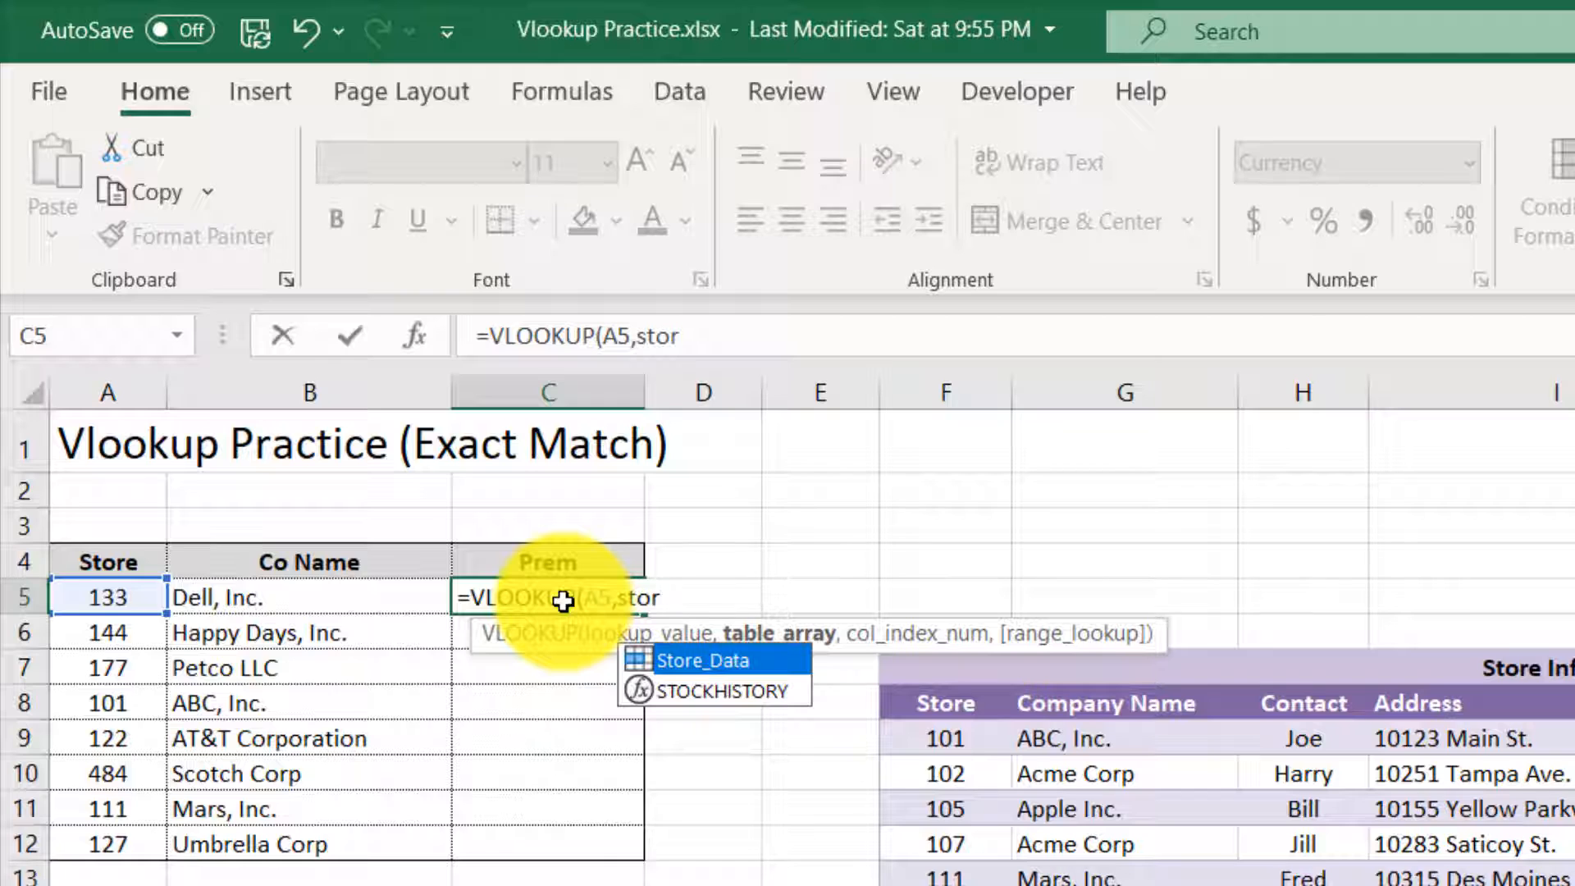
key(Tab)
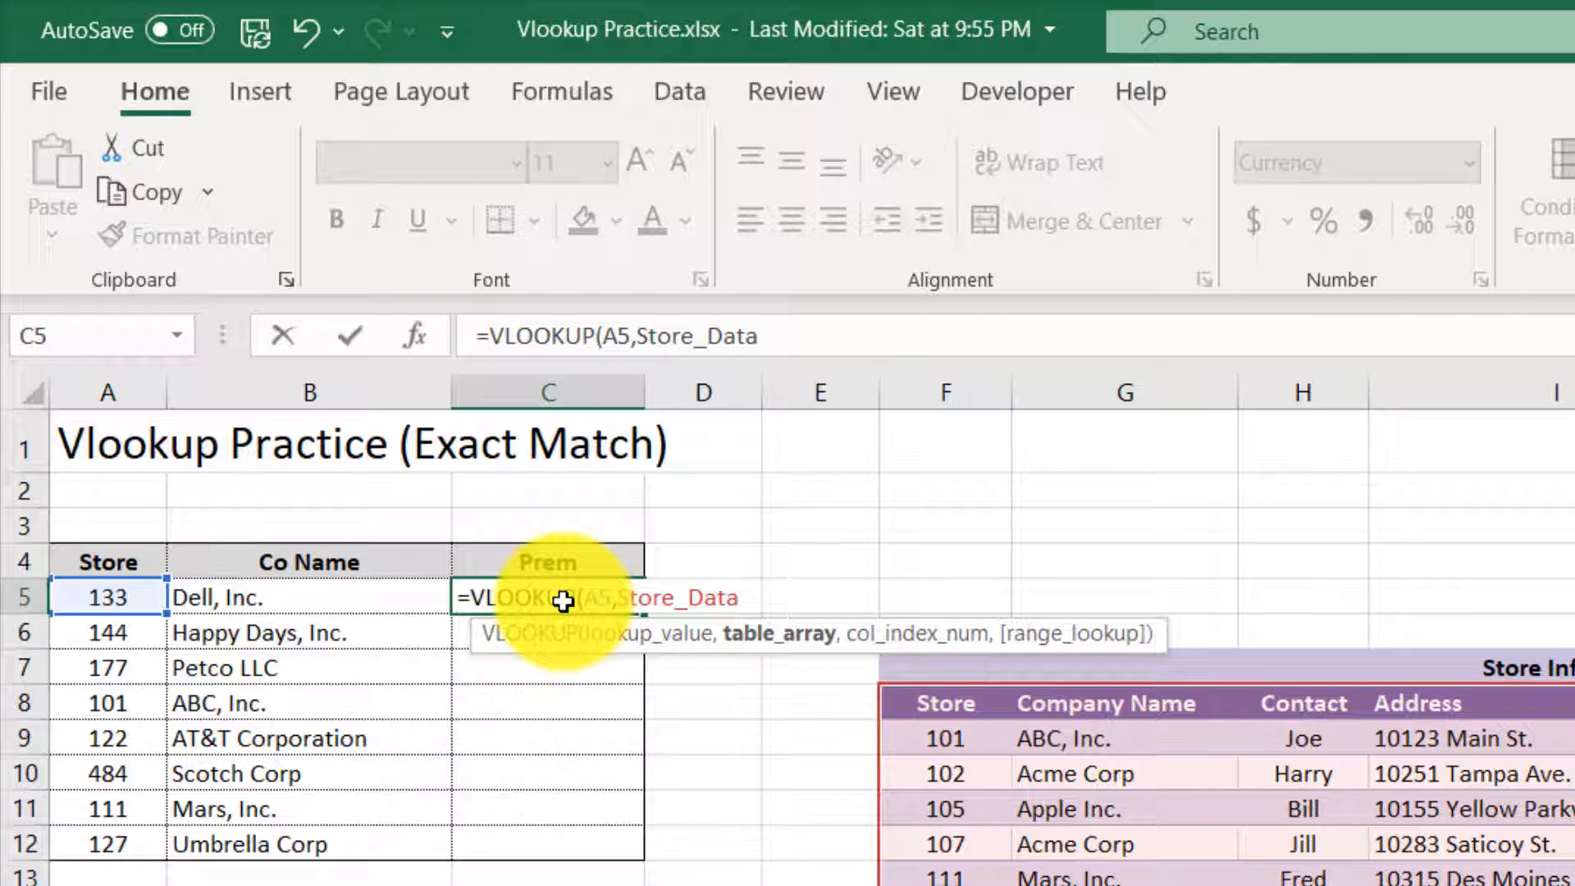
Complete the C5 lookup with column index 7 and exact match (FALSE), and save the workbook.
text(,)
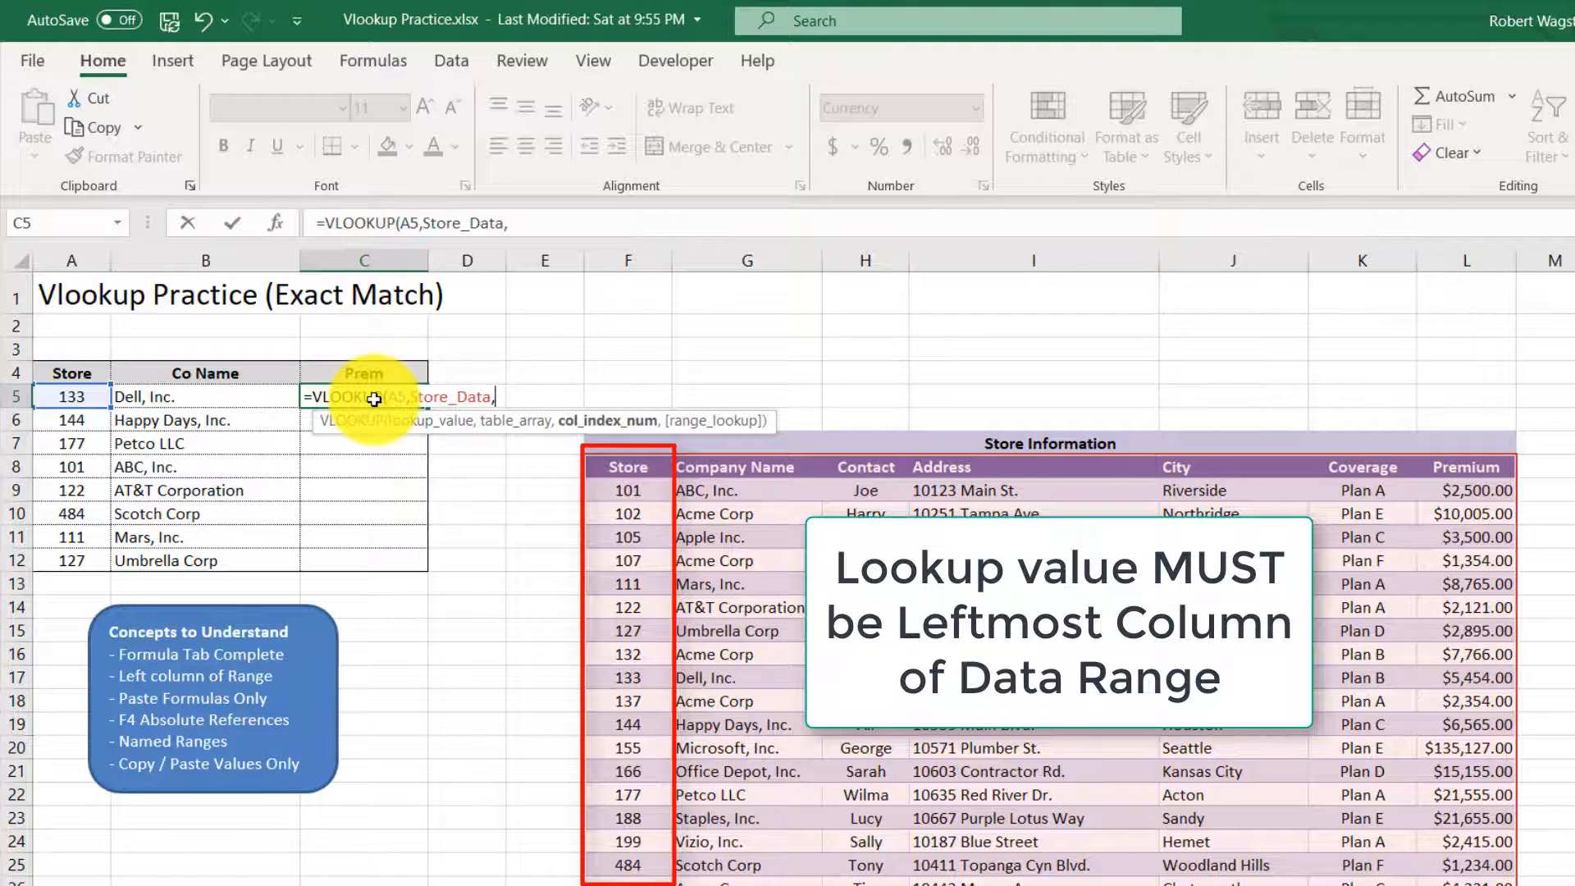
text(7,)
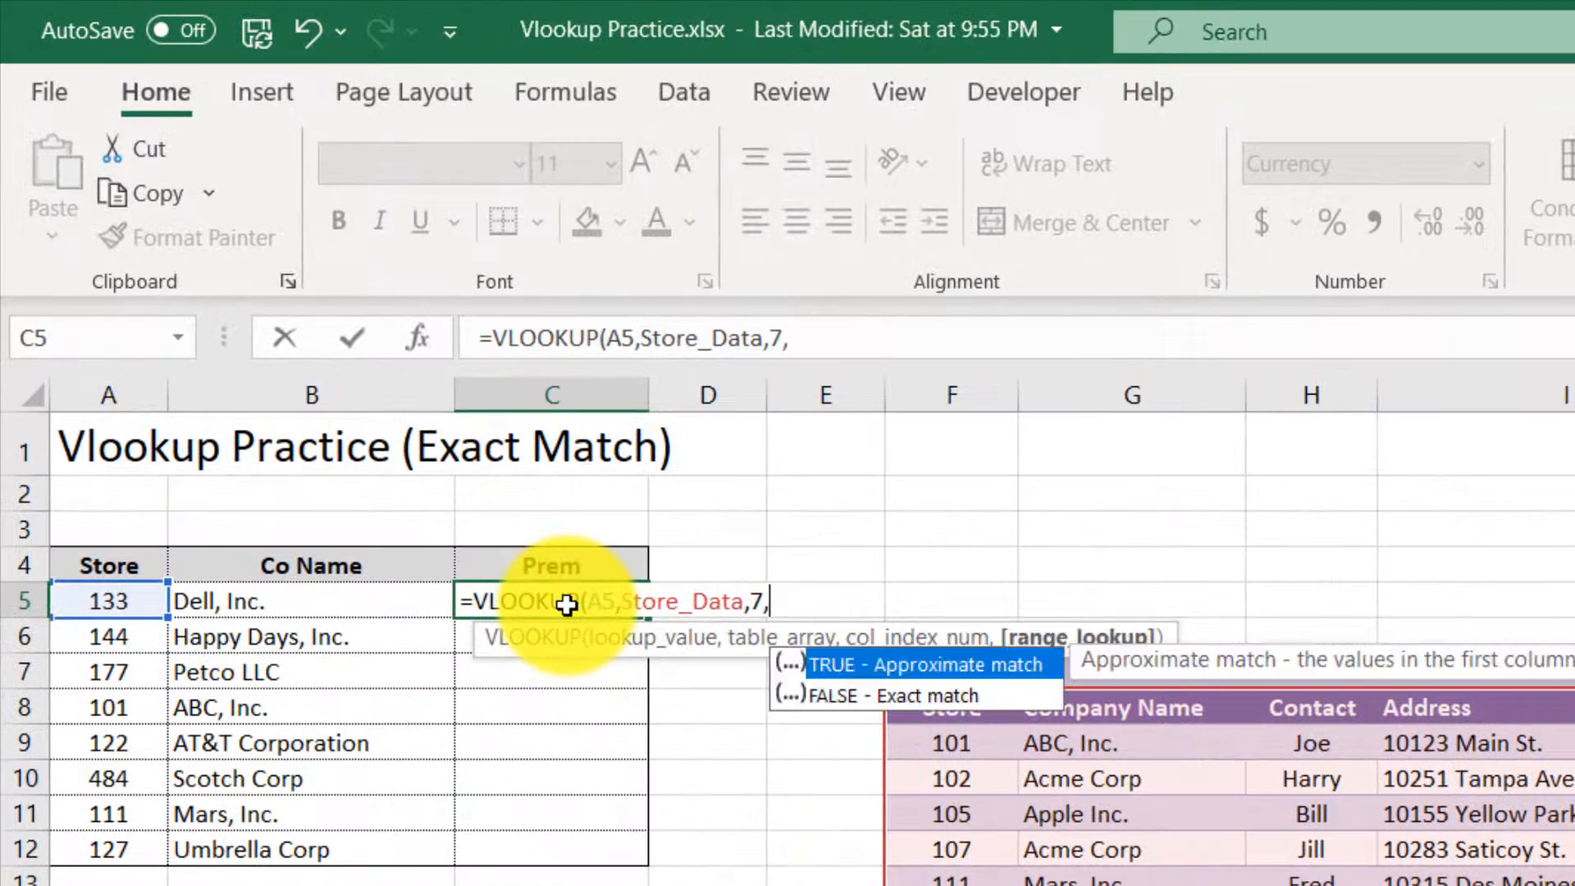
key(Down)
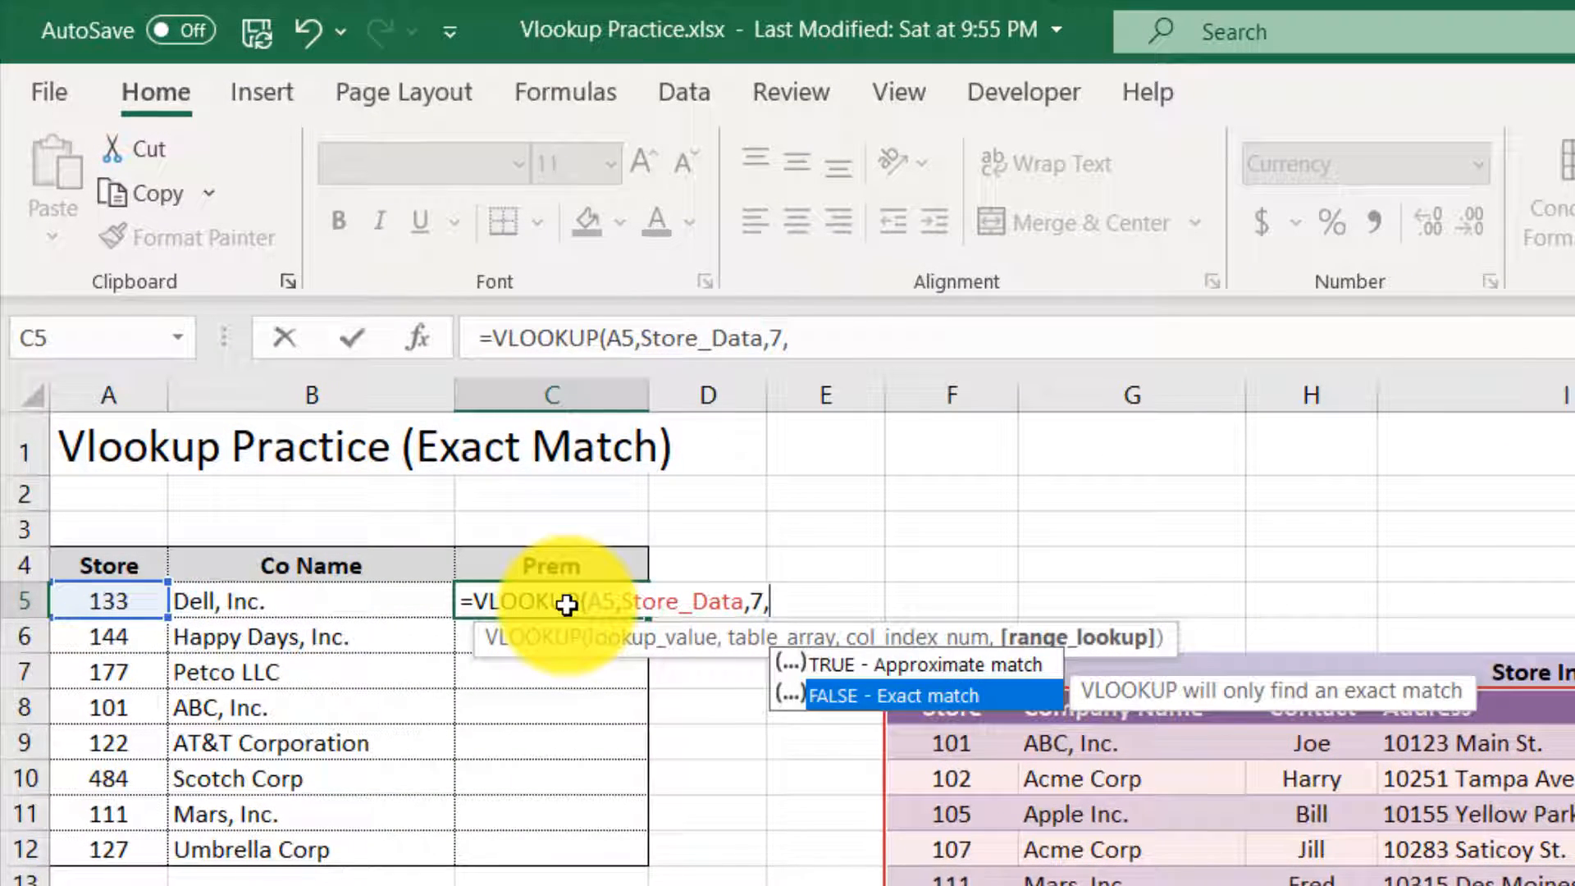
key(Tab)
key(Tab)
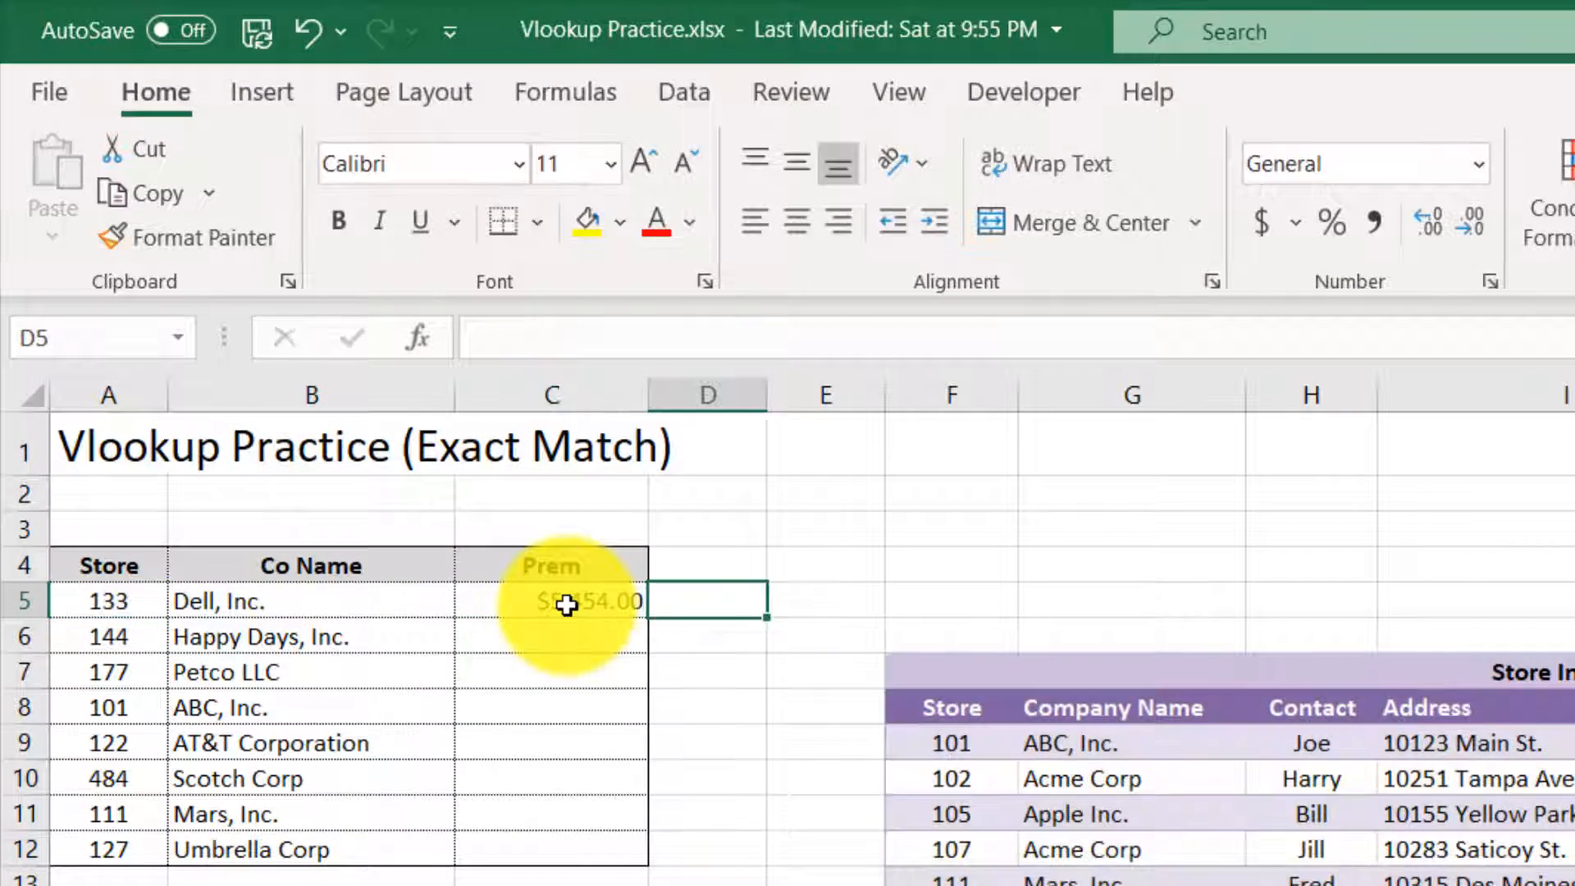
click(563, 604)
key(ctrl+s)
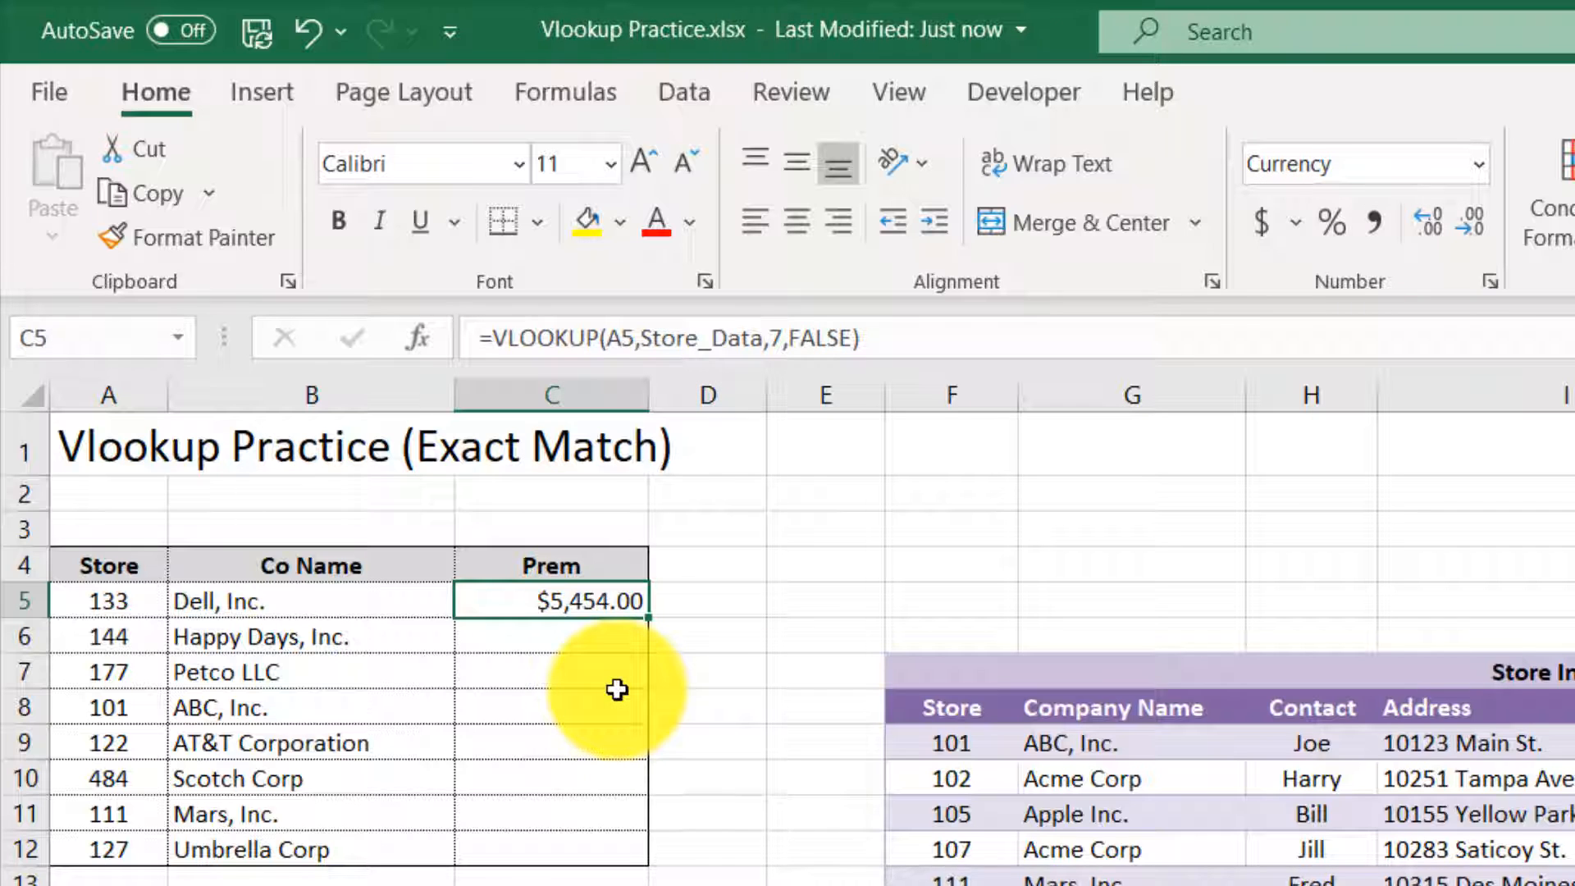
Copy the C5 premium lookup to C6:C12, pasting formulas only, and check B7 and C7.
key(ctrl+c)
drag(538, 644, 552, 834)
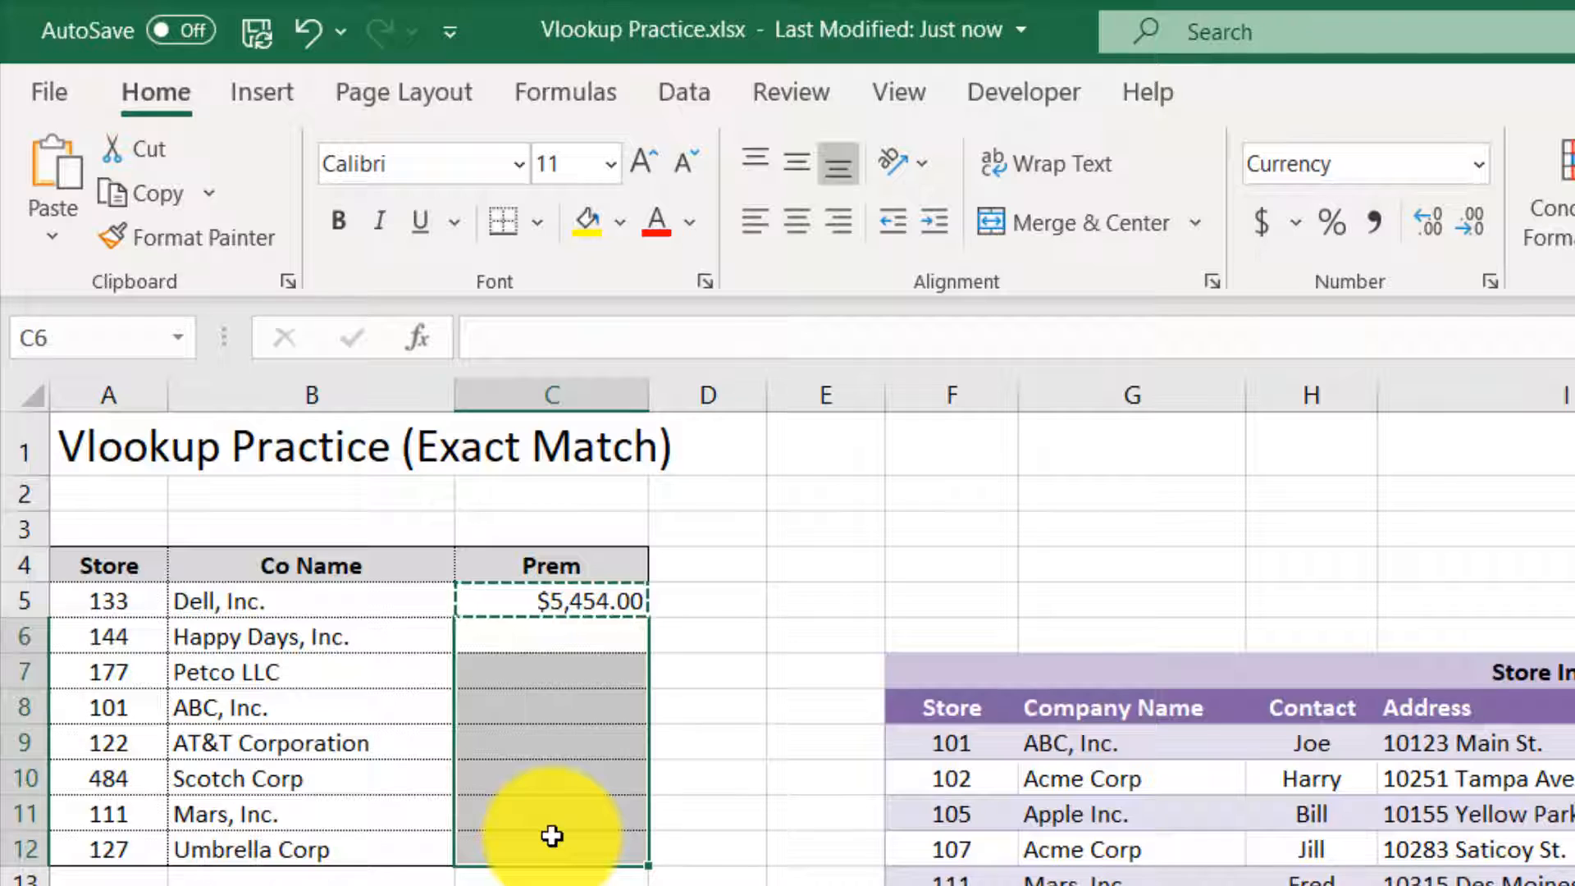
click(72, 225)
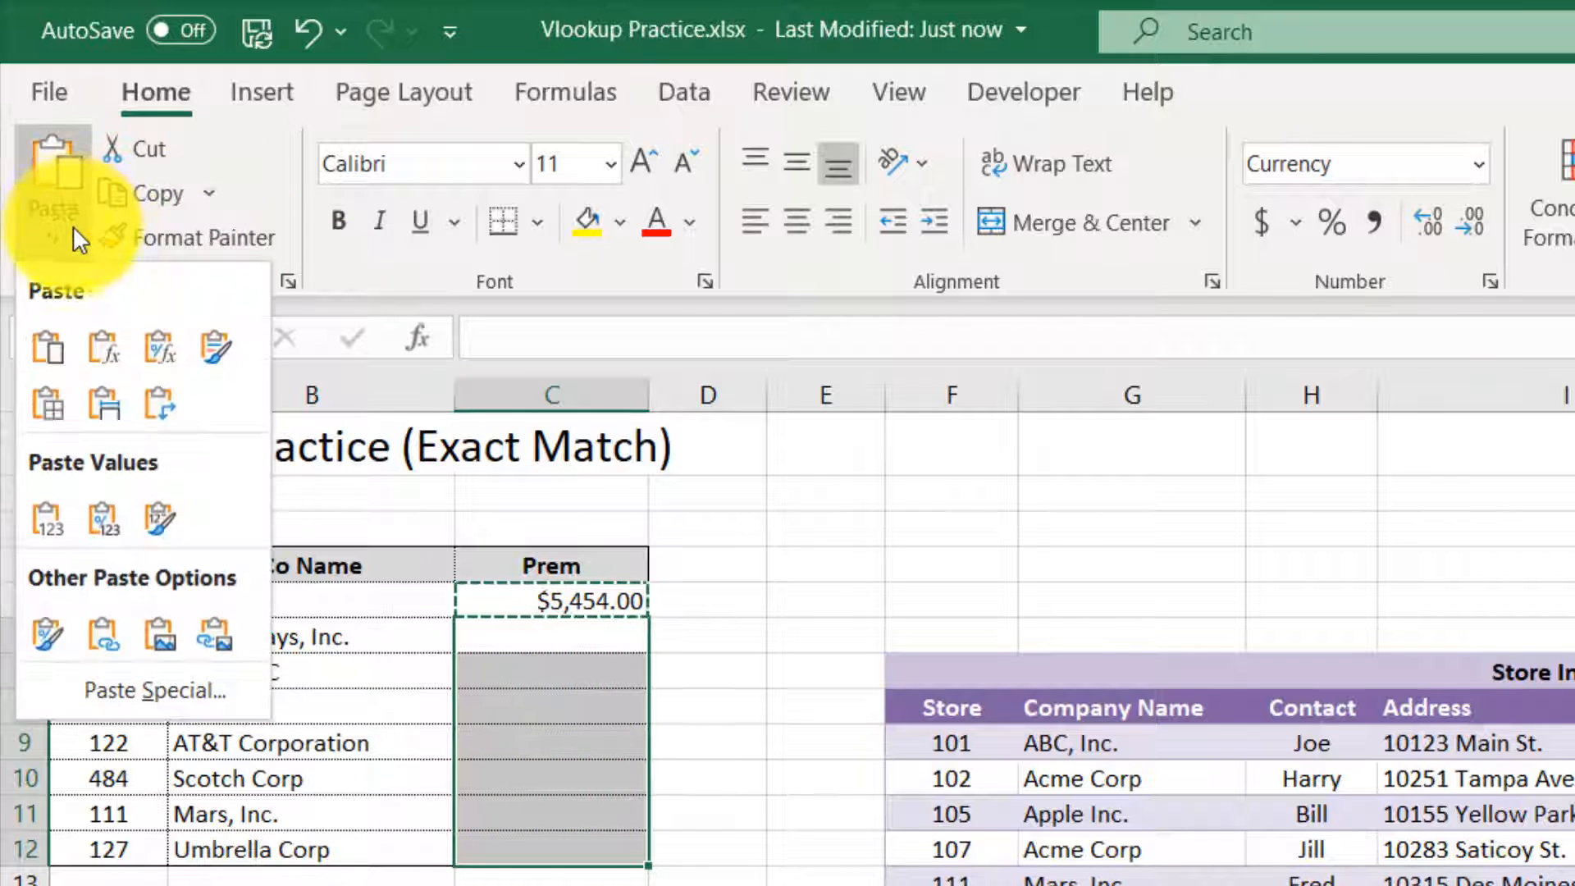
click(111, 333)
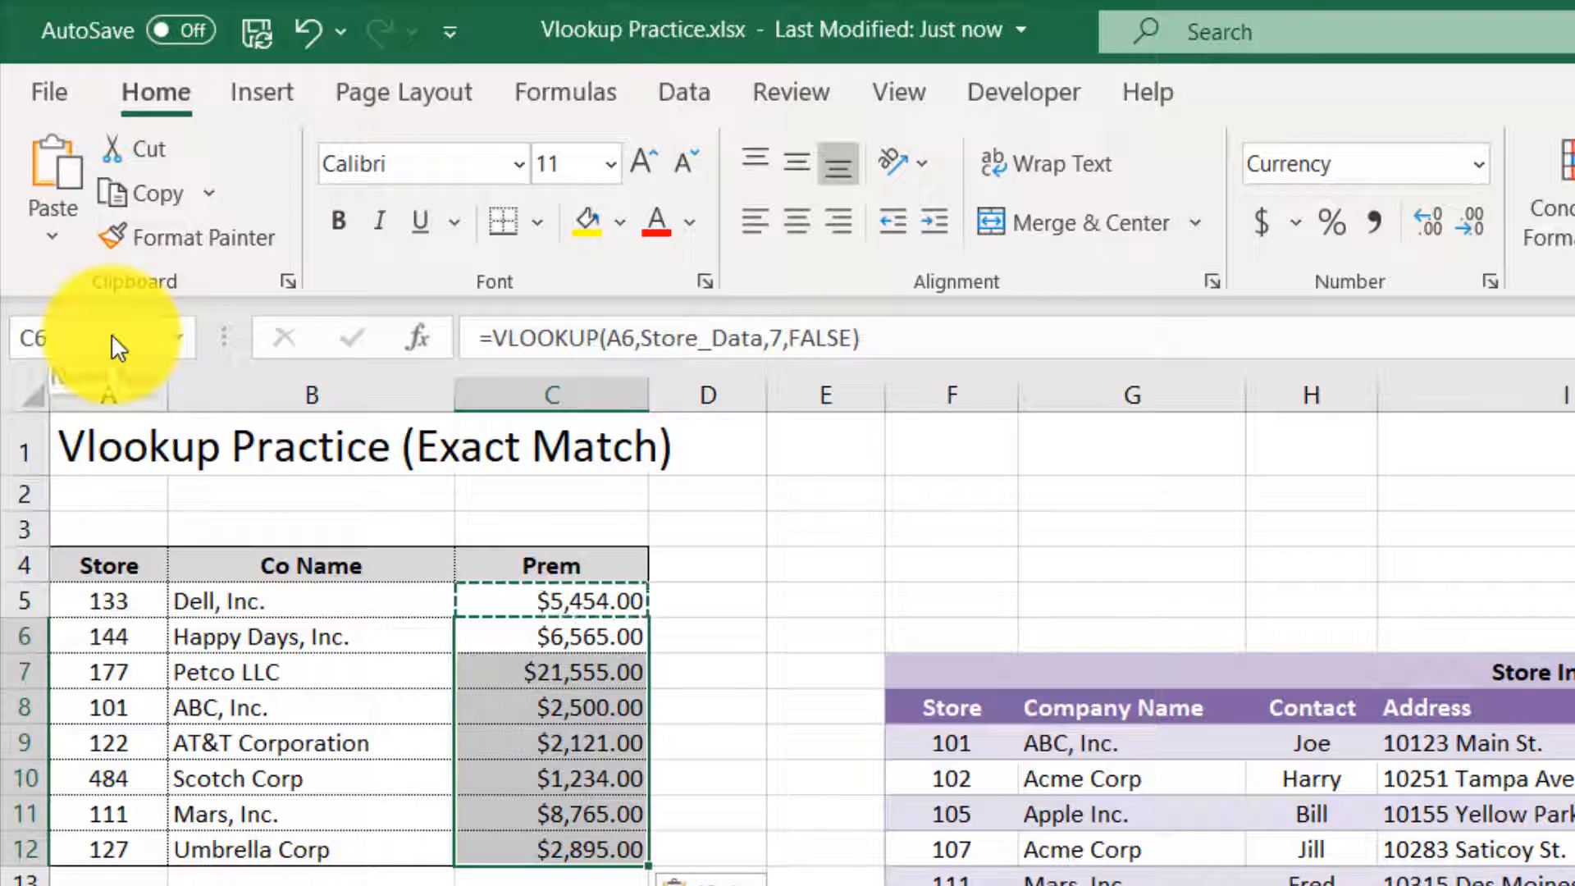
key(Escape)
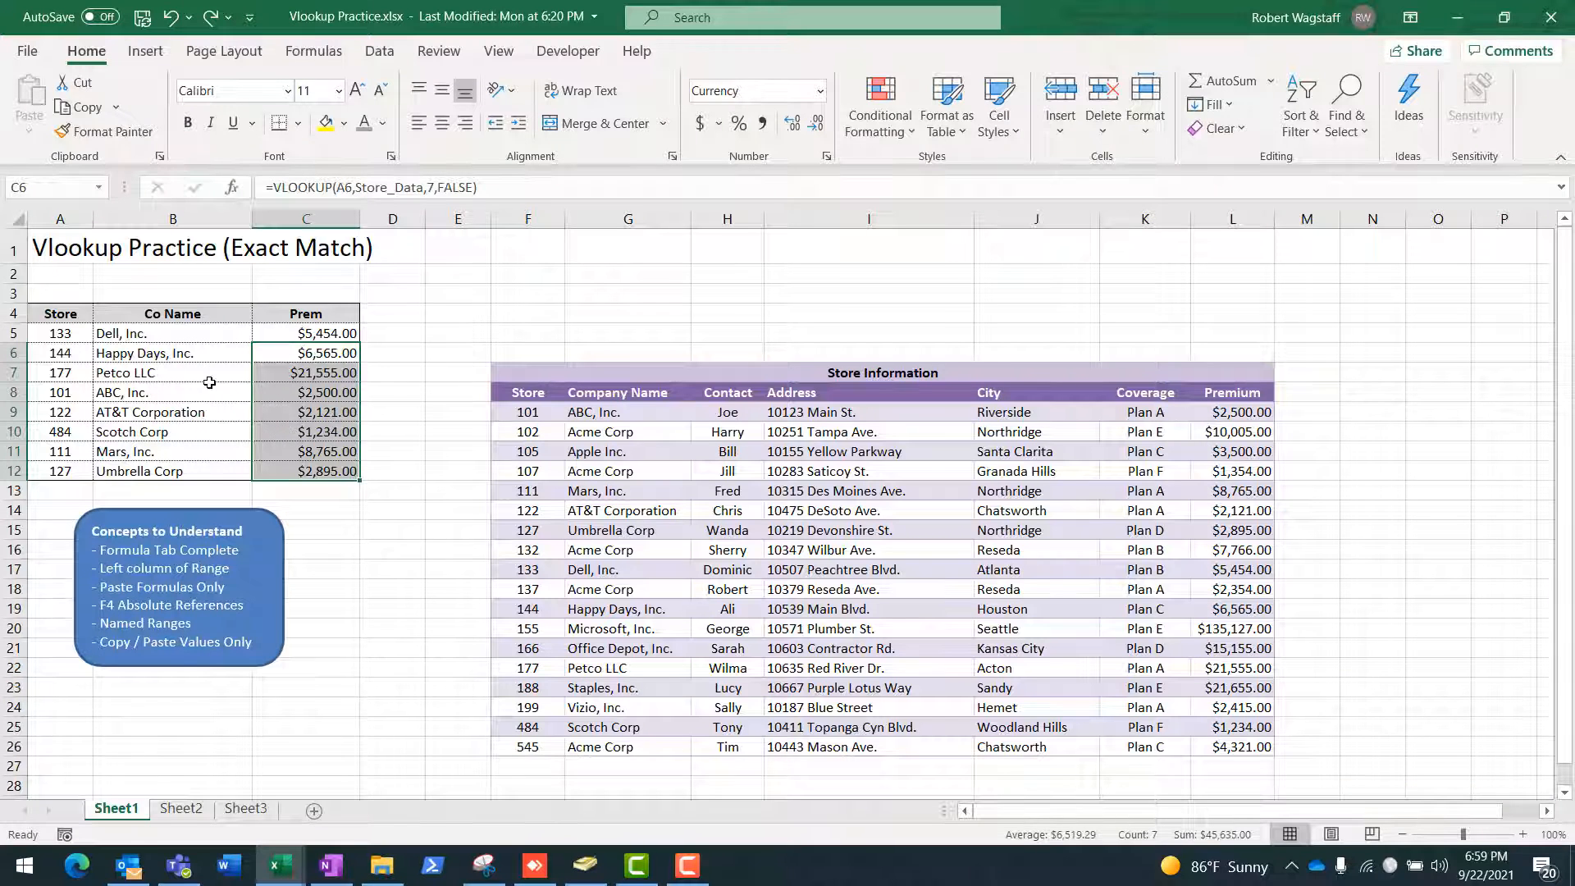
click(210, 383)
click(309, 373)
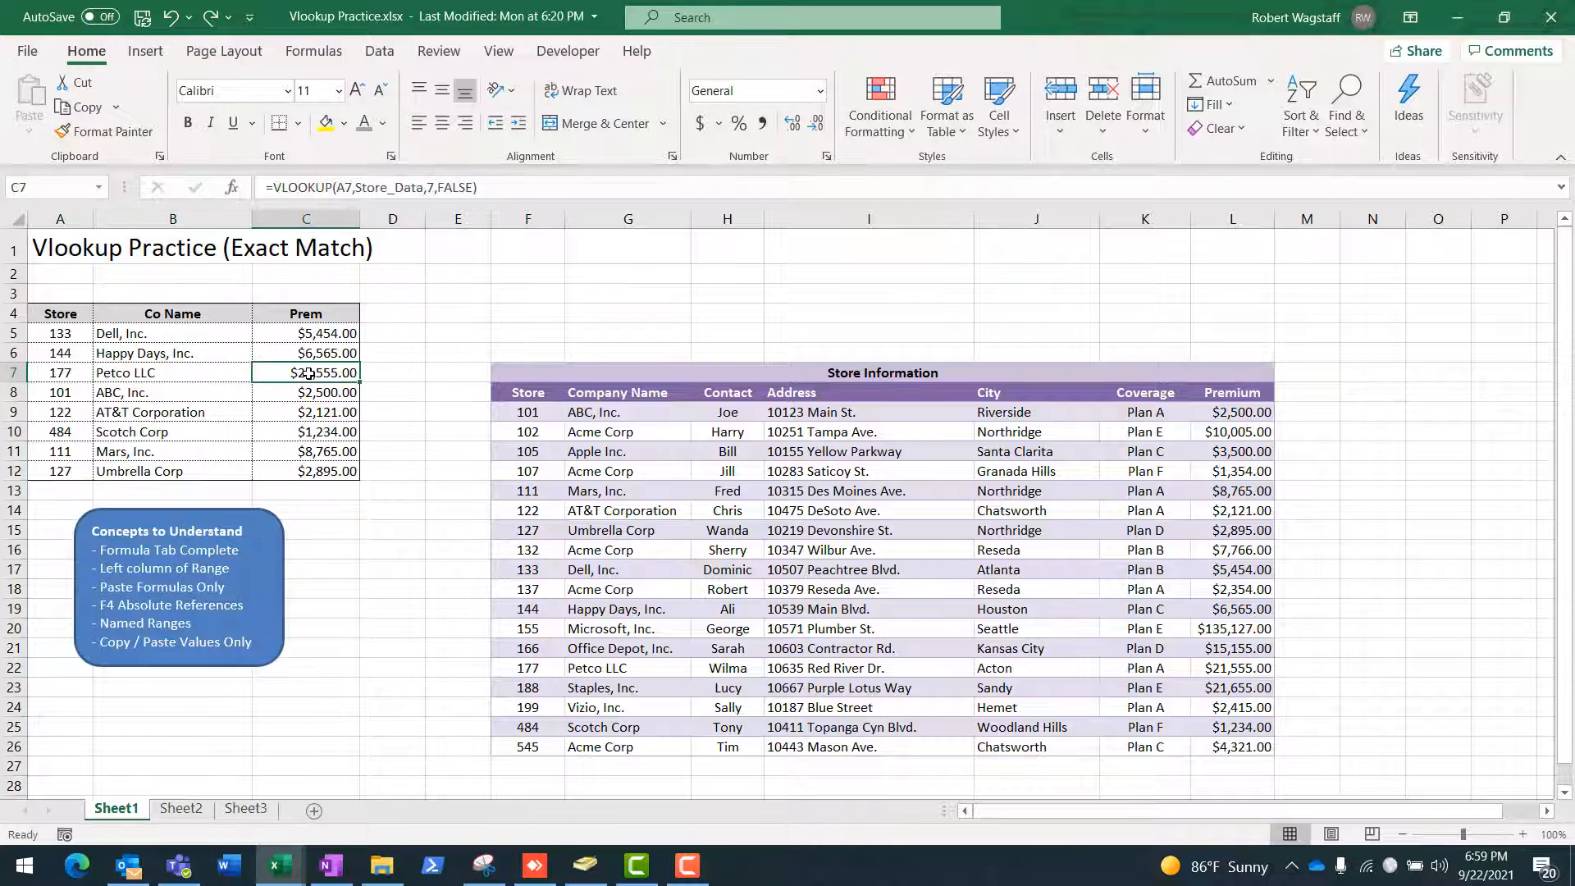
Change the store number in A8 to 155 to test the company name and premium lookups.
click(75, 396)
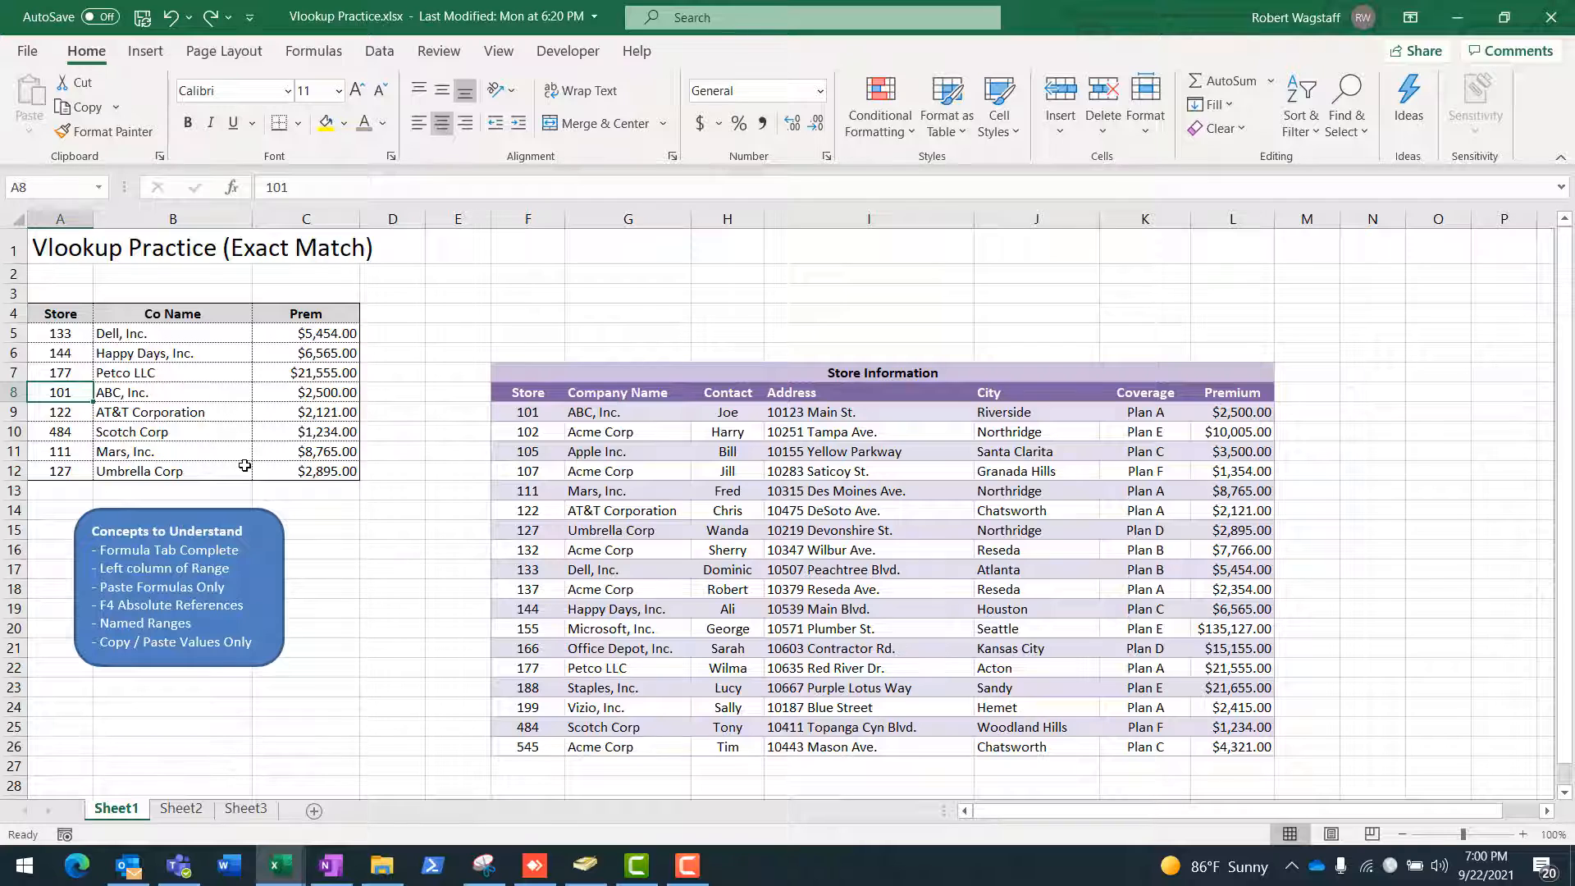
text(1)
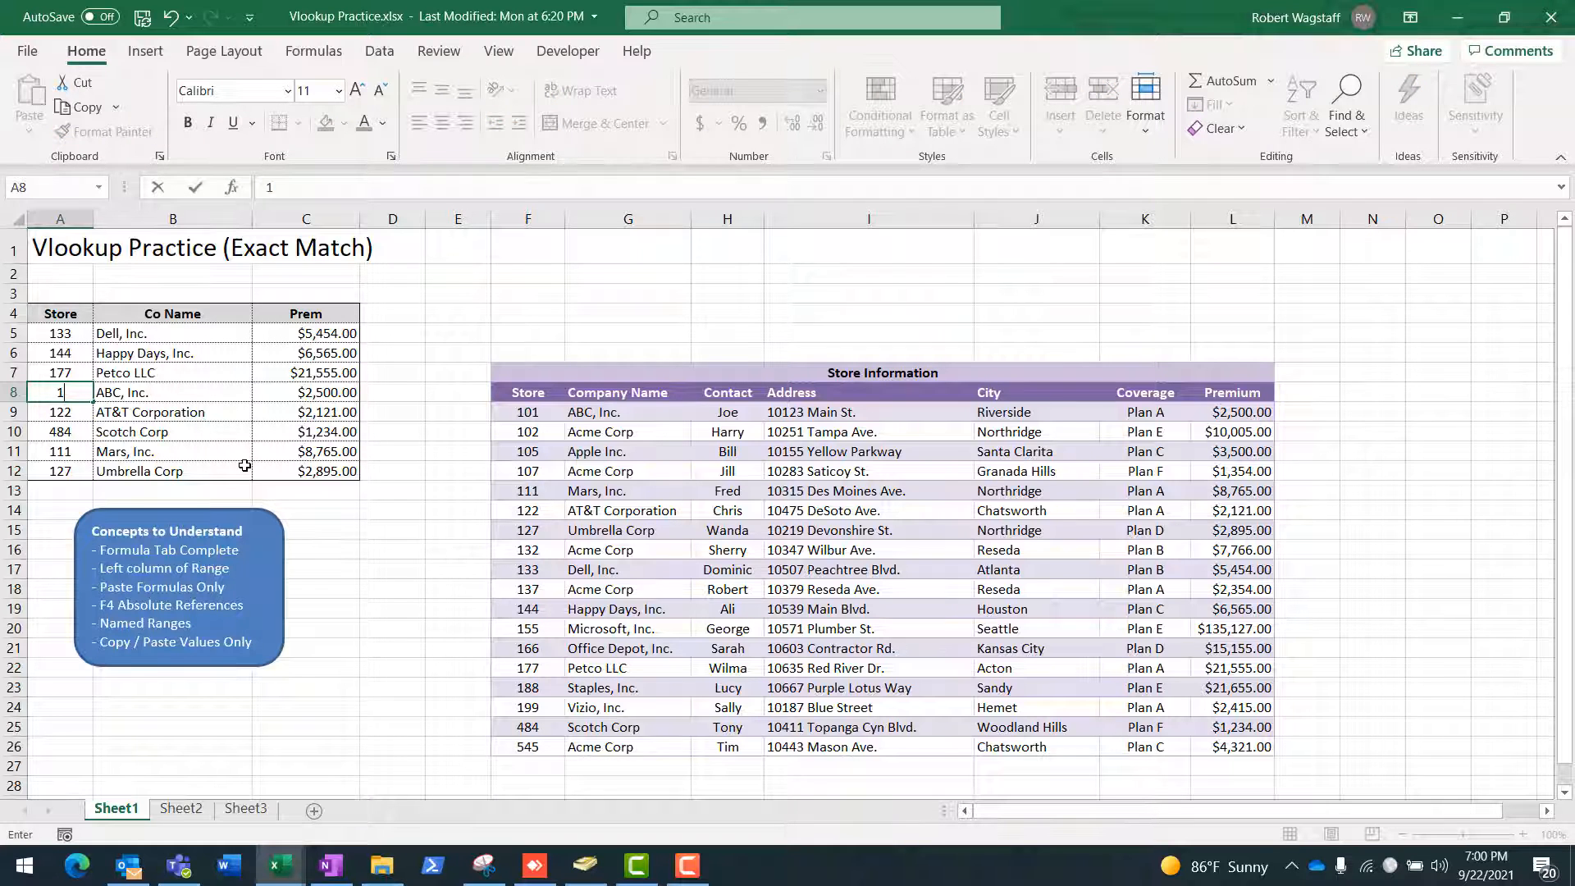
text(55)
key(Tab)
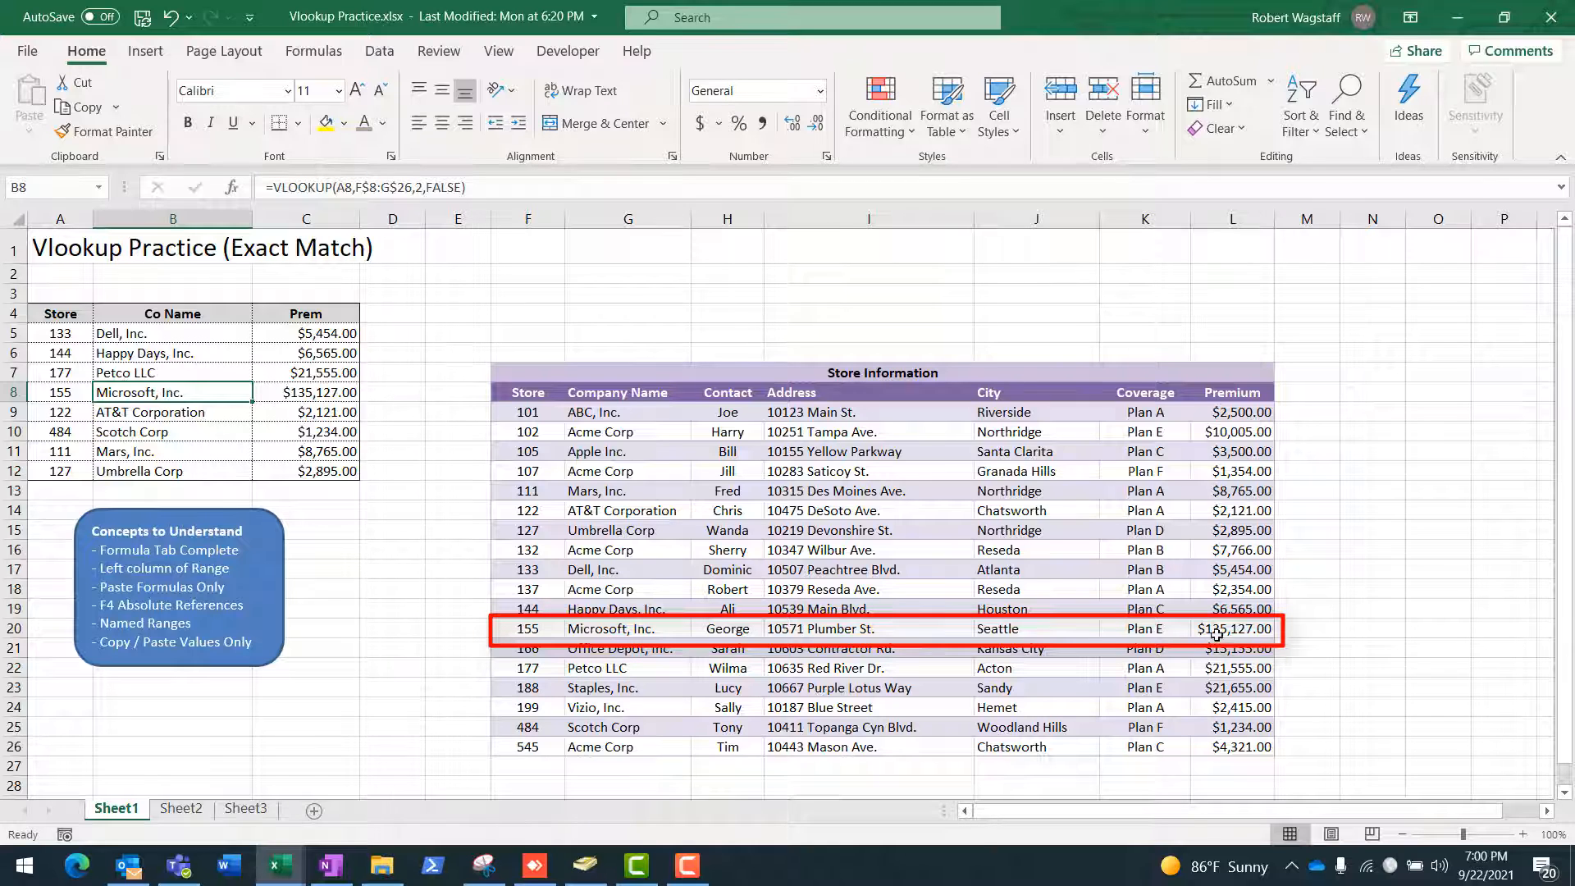
Test the row 8 lookups with store number 188 in A8.
click(71, 389)
text(188)
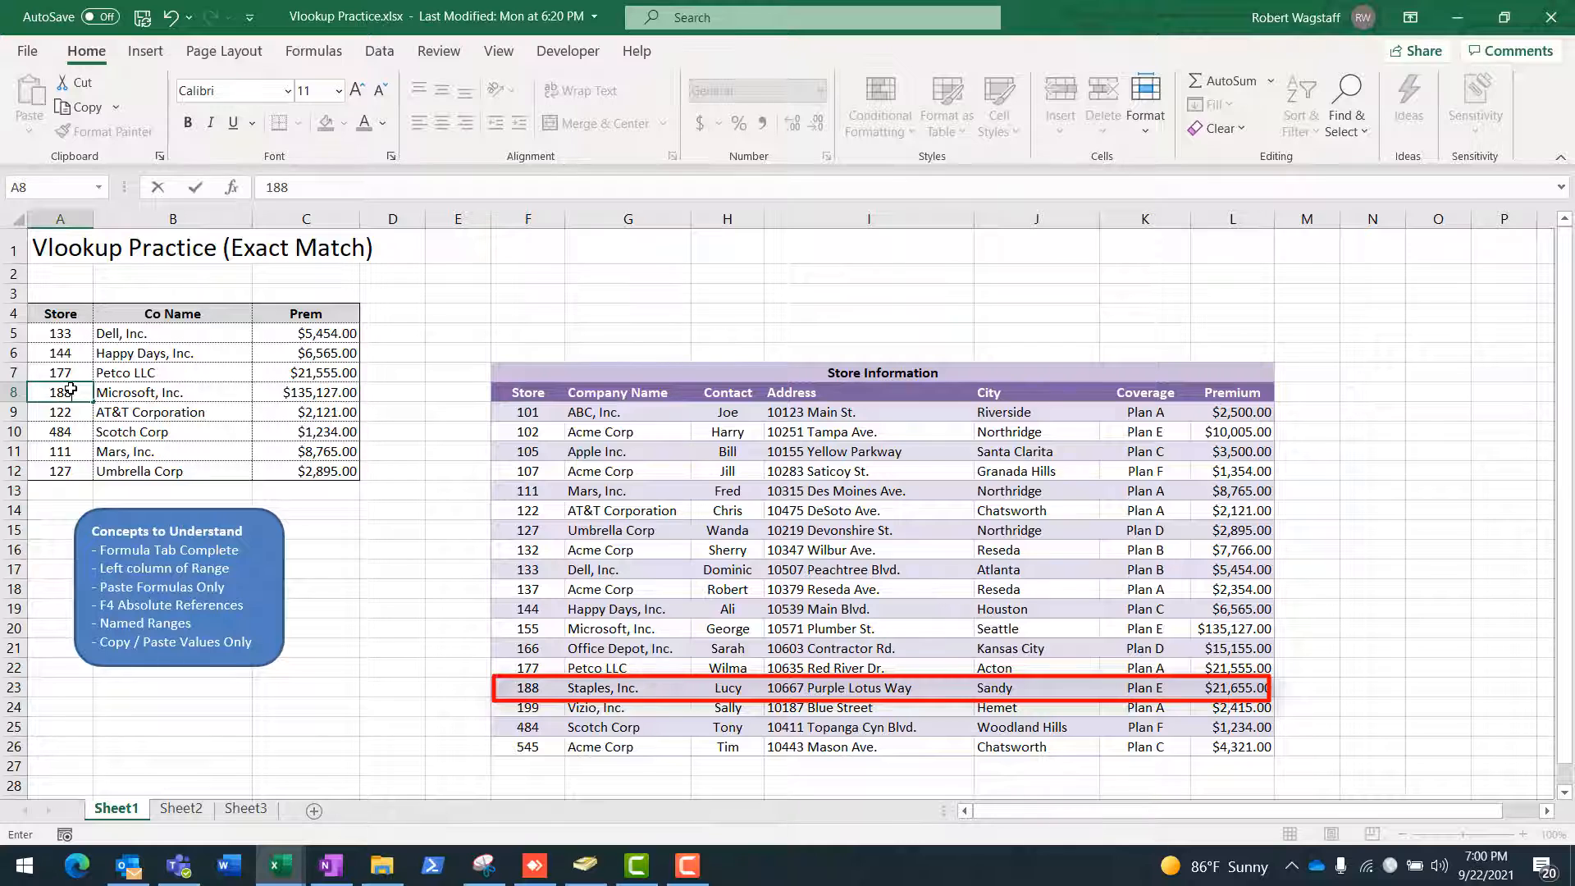
key(Tab)
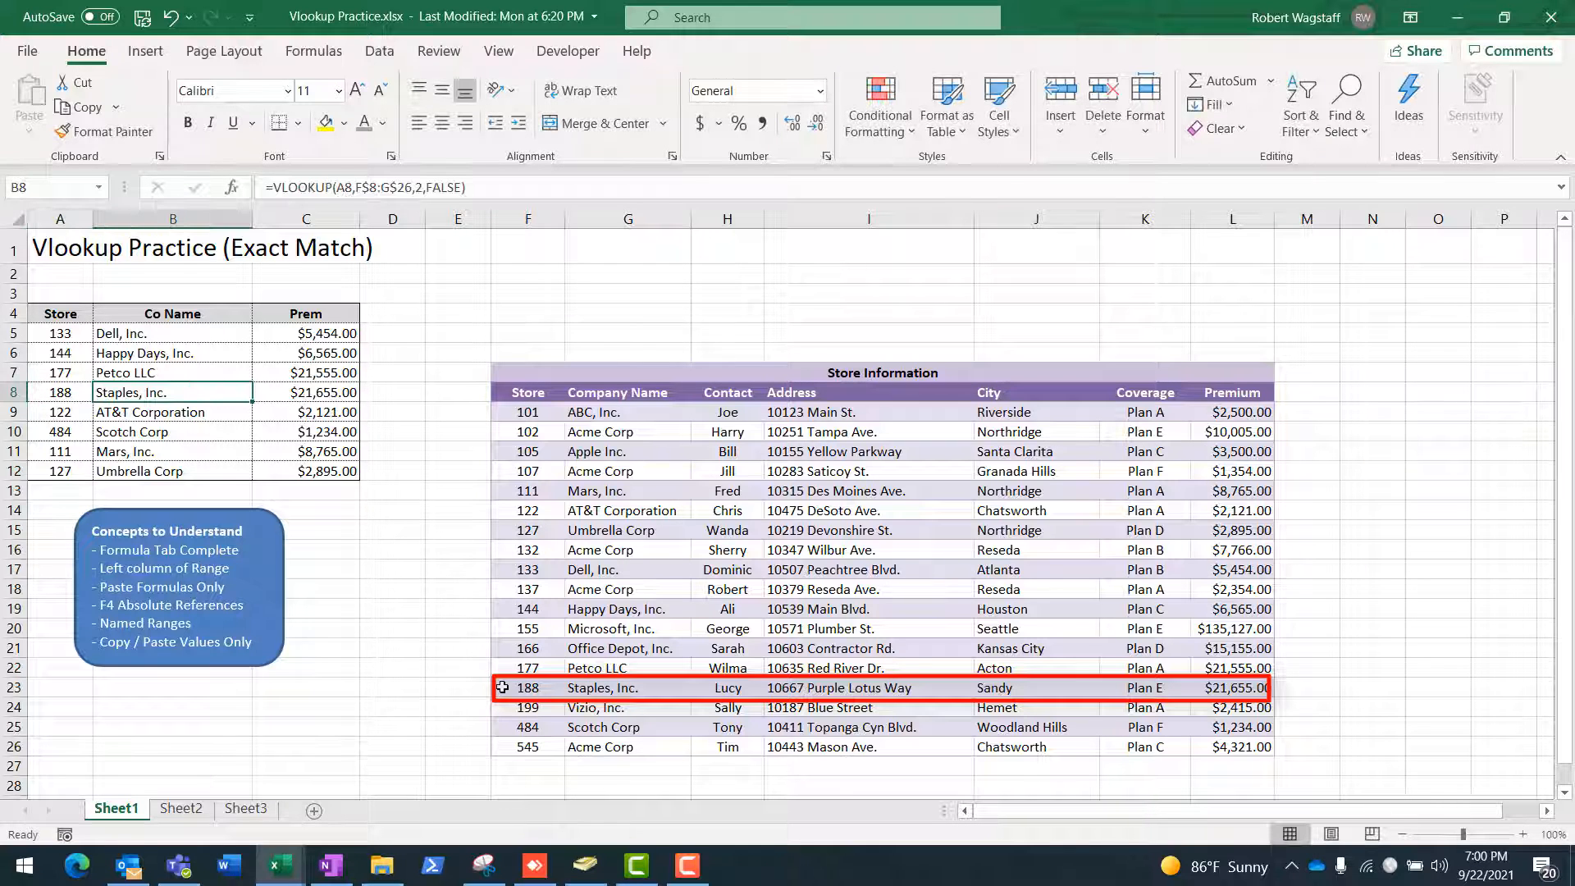
Set the store number in A8 back to 101 and reselect that cell.
click(60, 389)
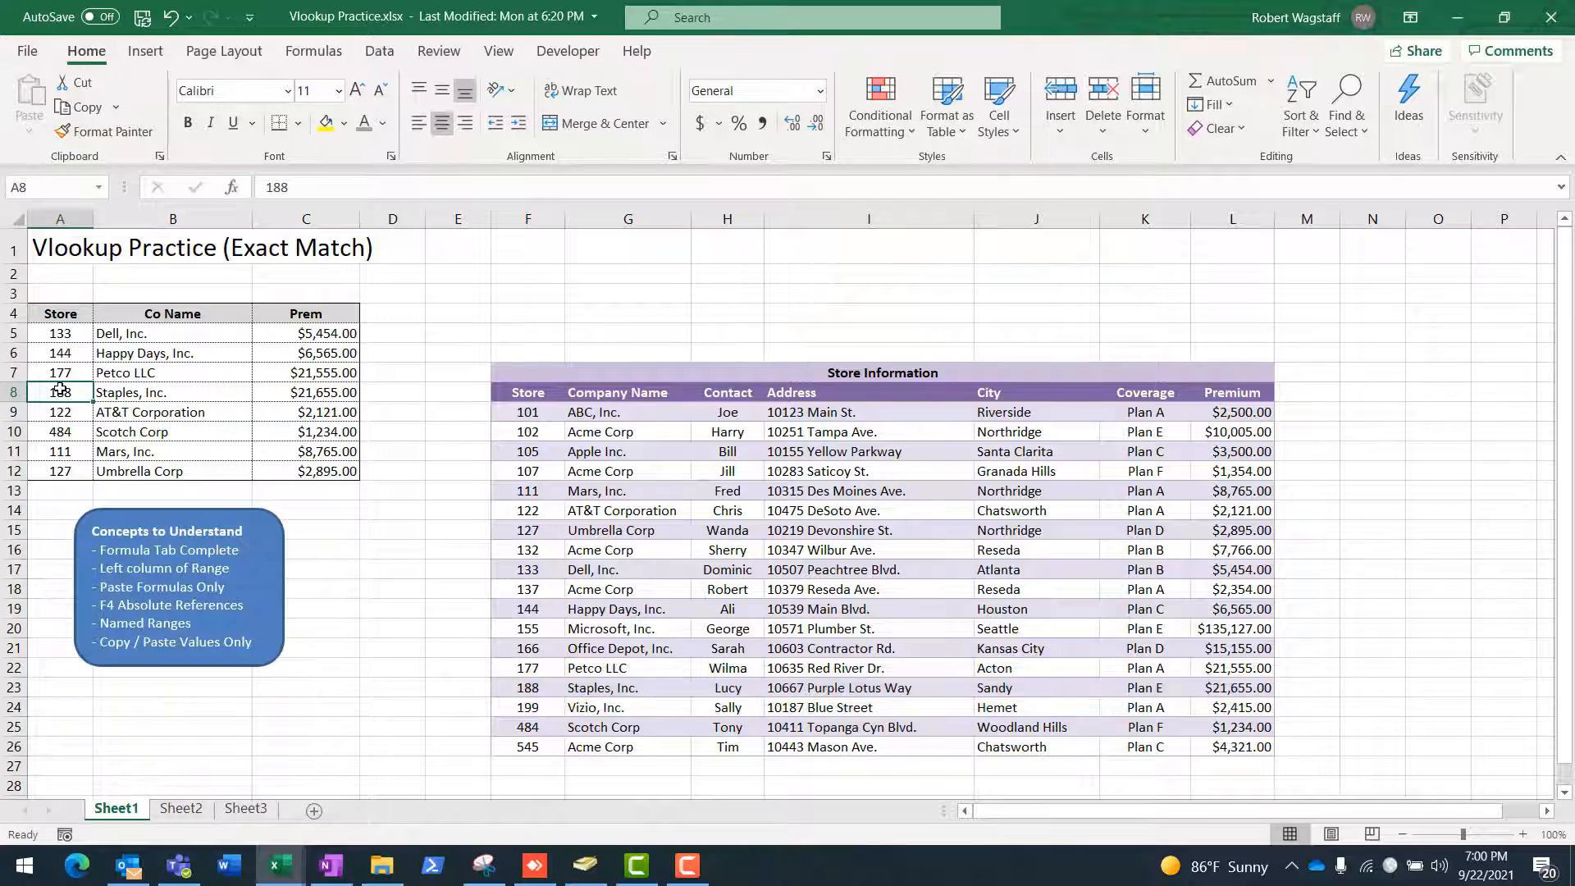
text(101)
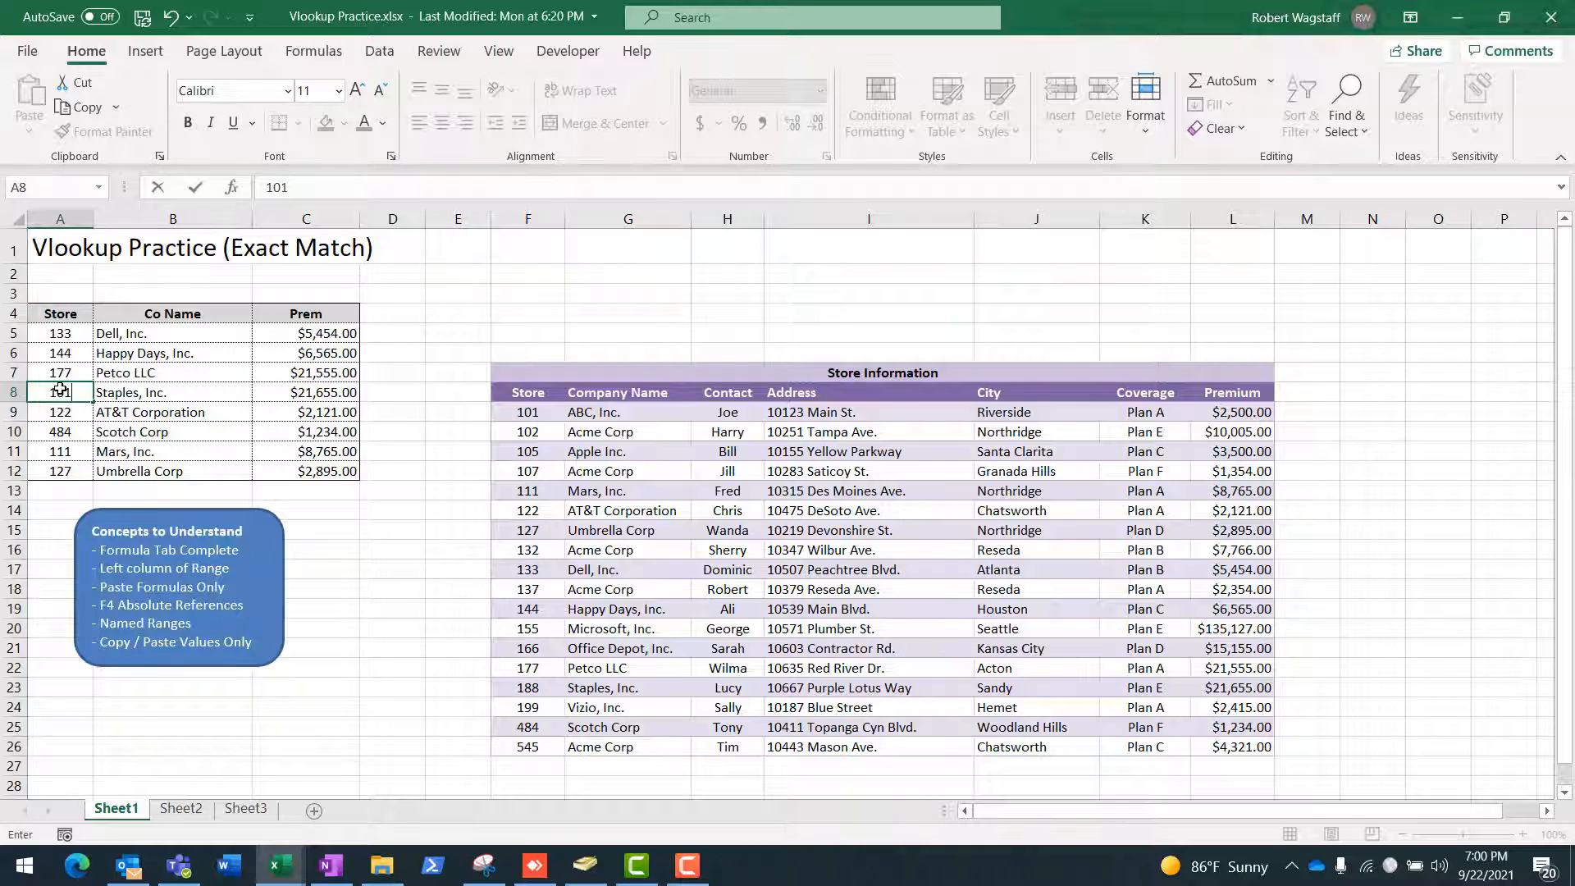
key(Tab)
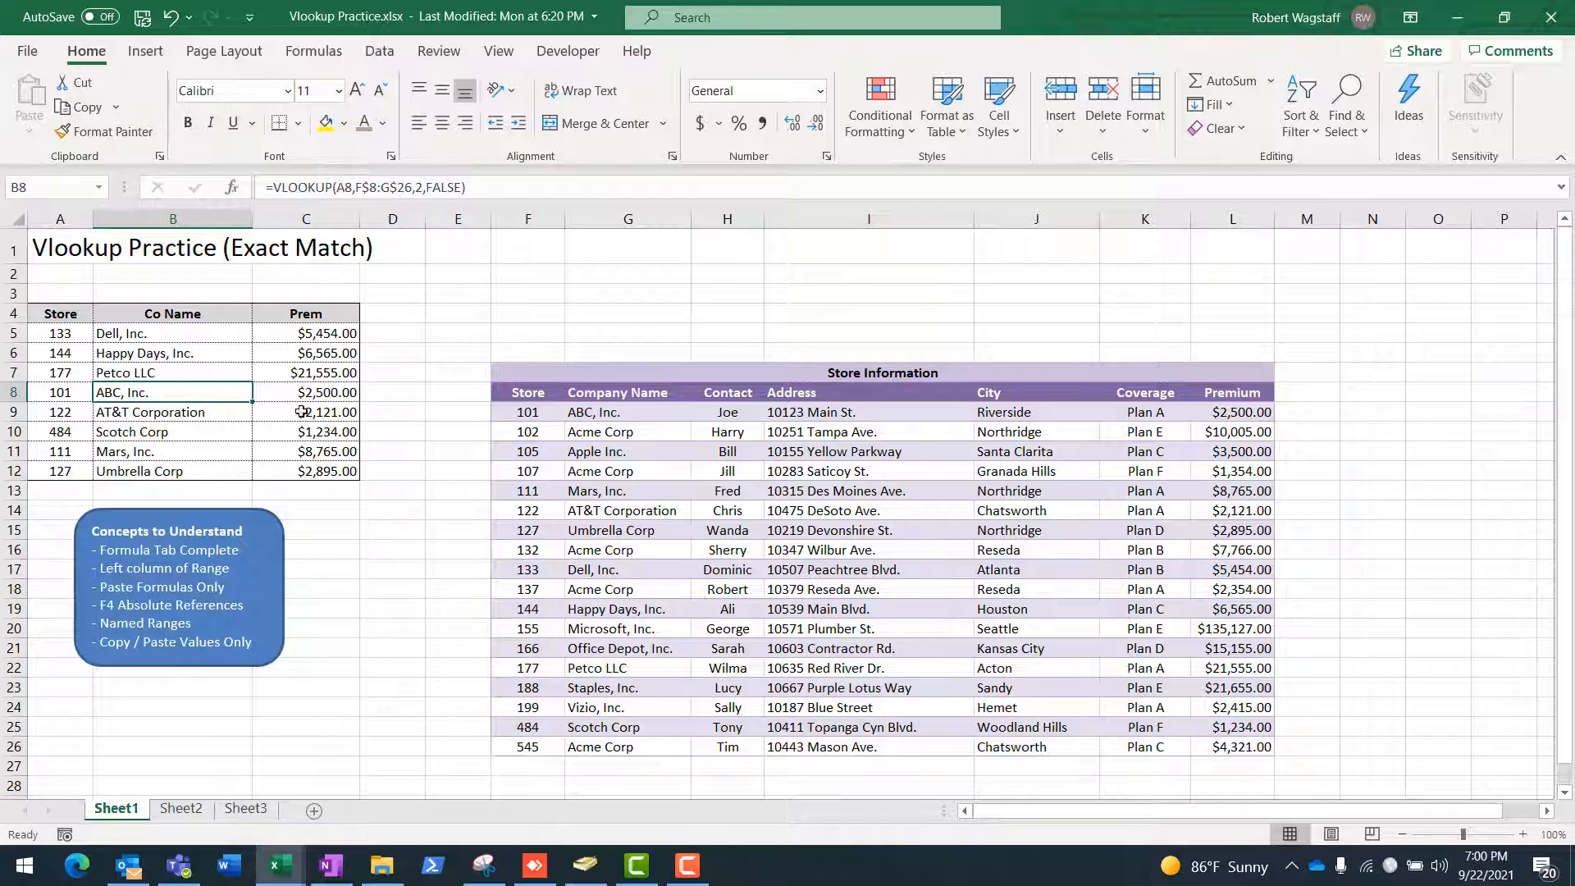
click(74, 395)
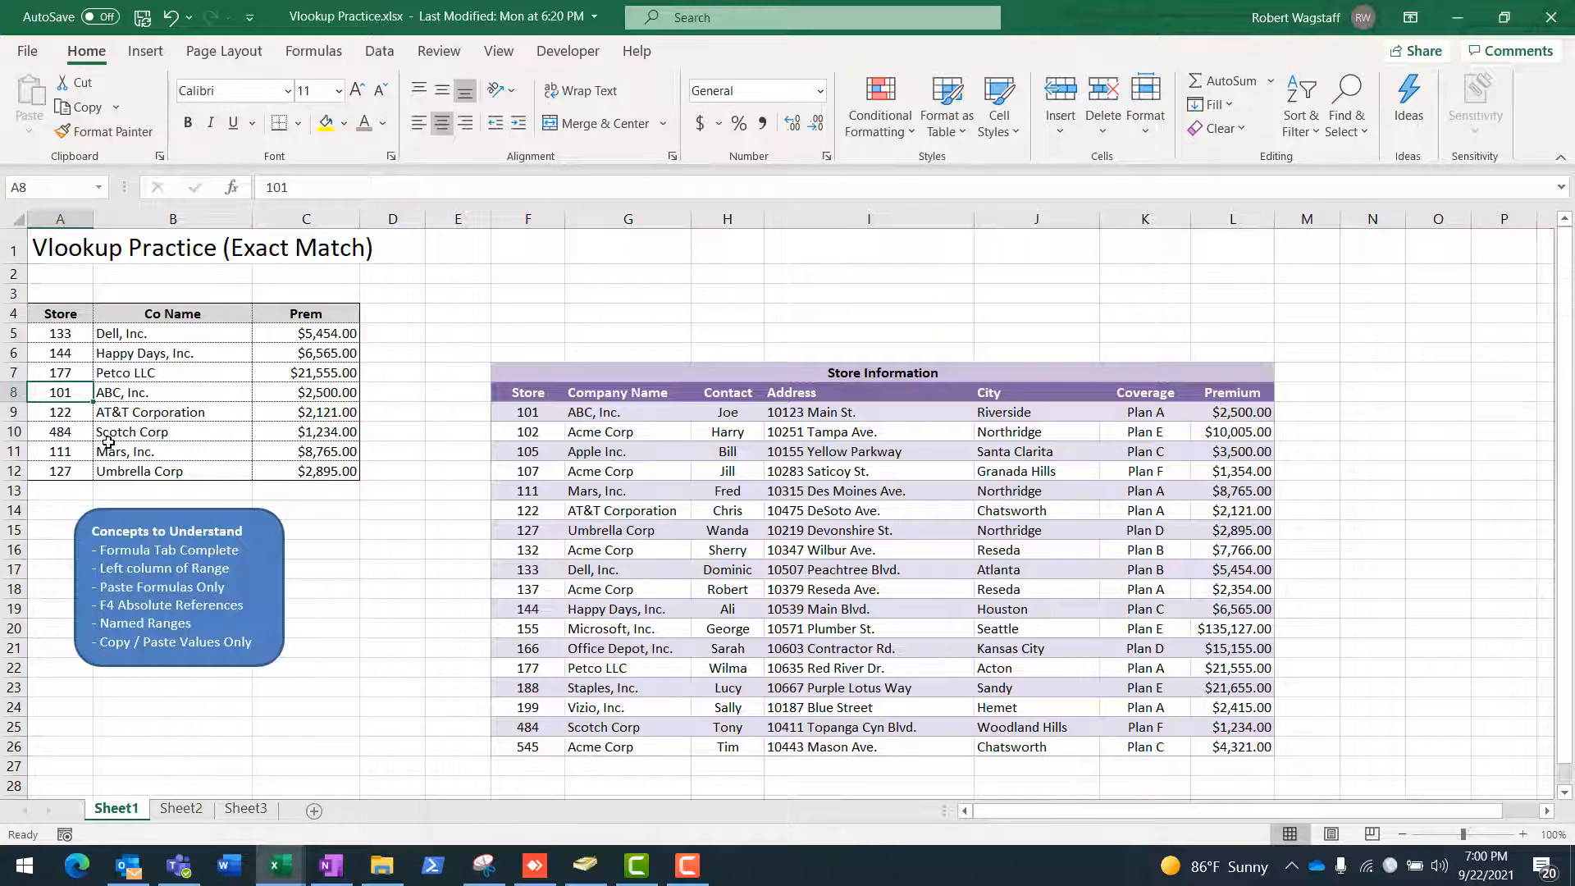
Set the store number in A8 to 999 to test the row 8 lookups with a store missing from the data.
text(99)
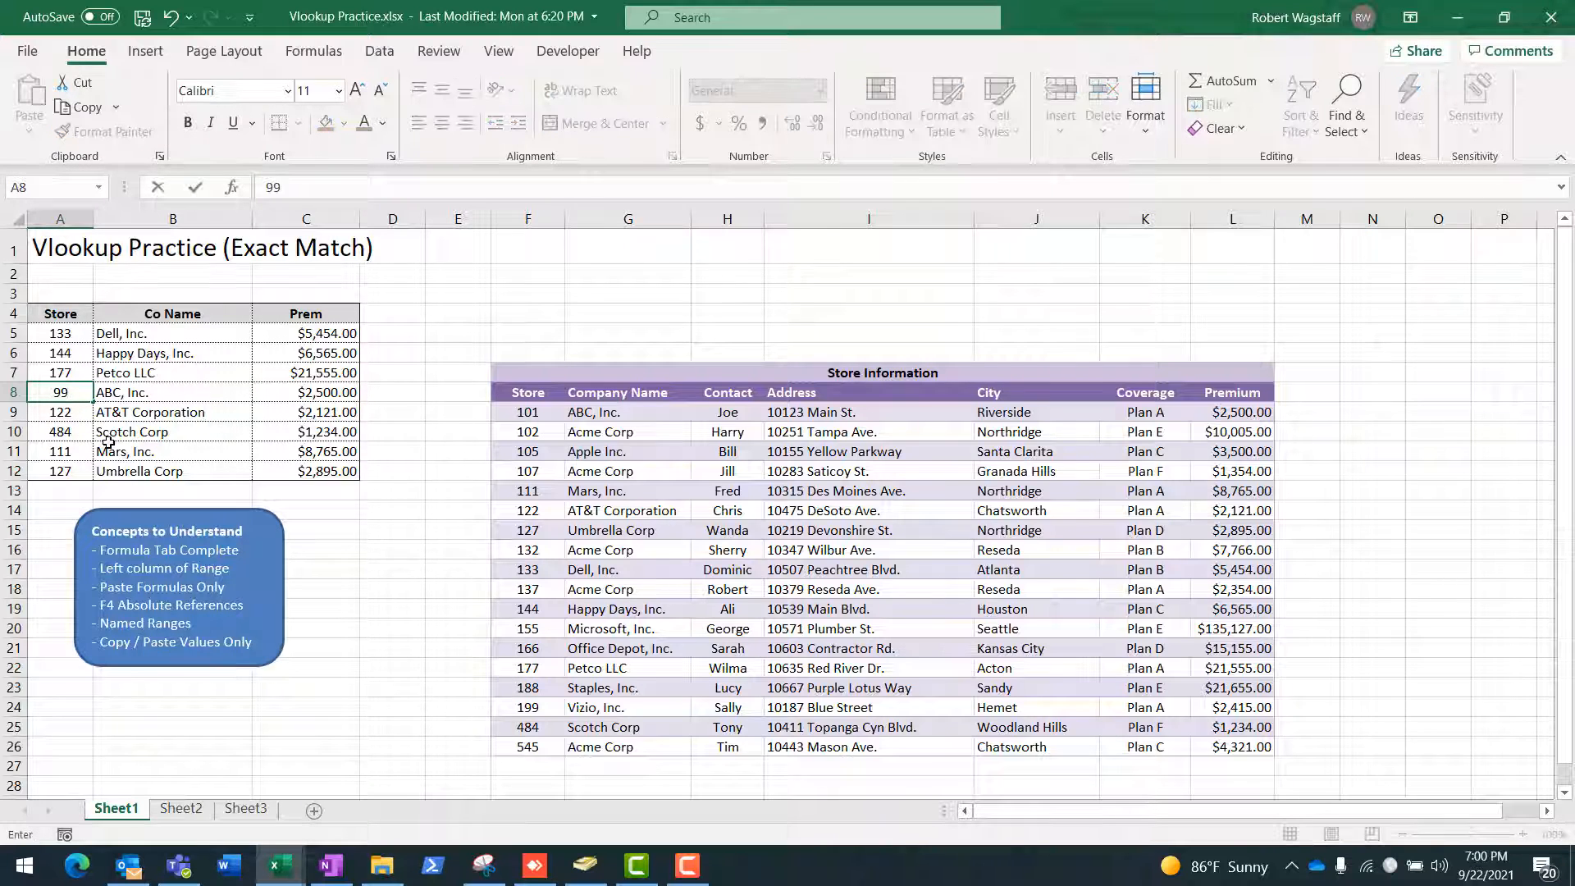
text(9)
key(Tab)
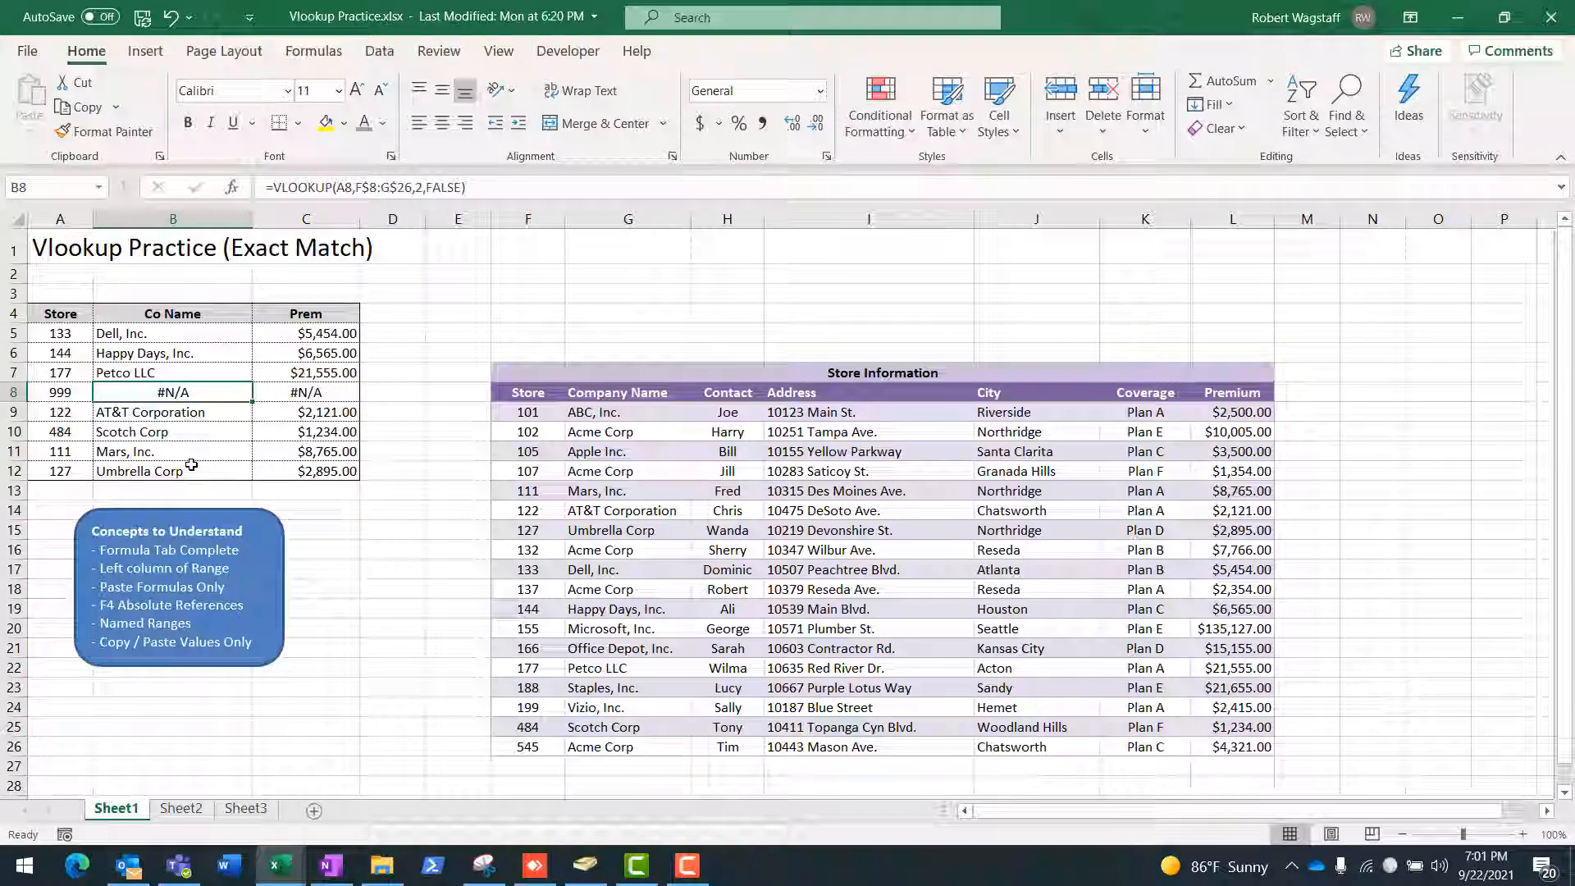
Check the lookup formulas in C8, B5 and B8.
click(326, 392)
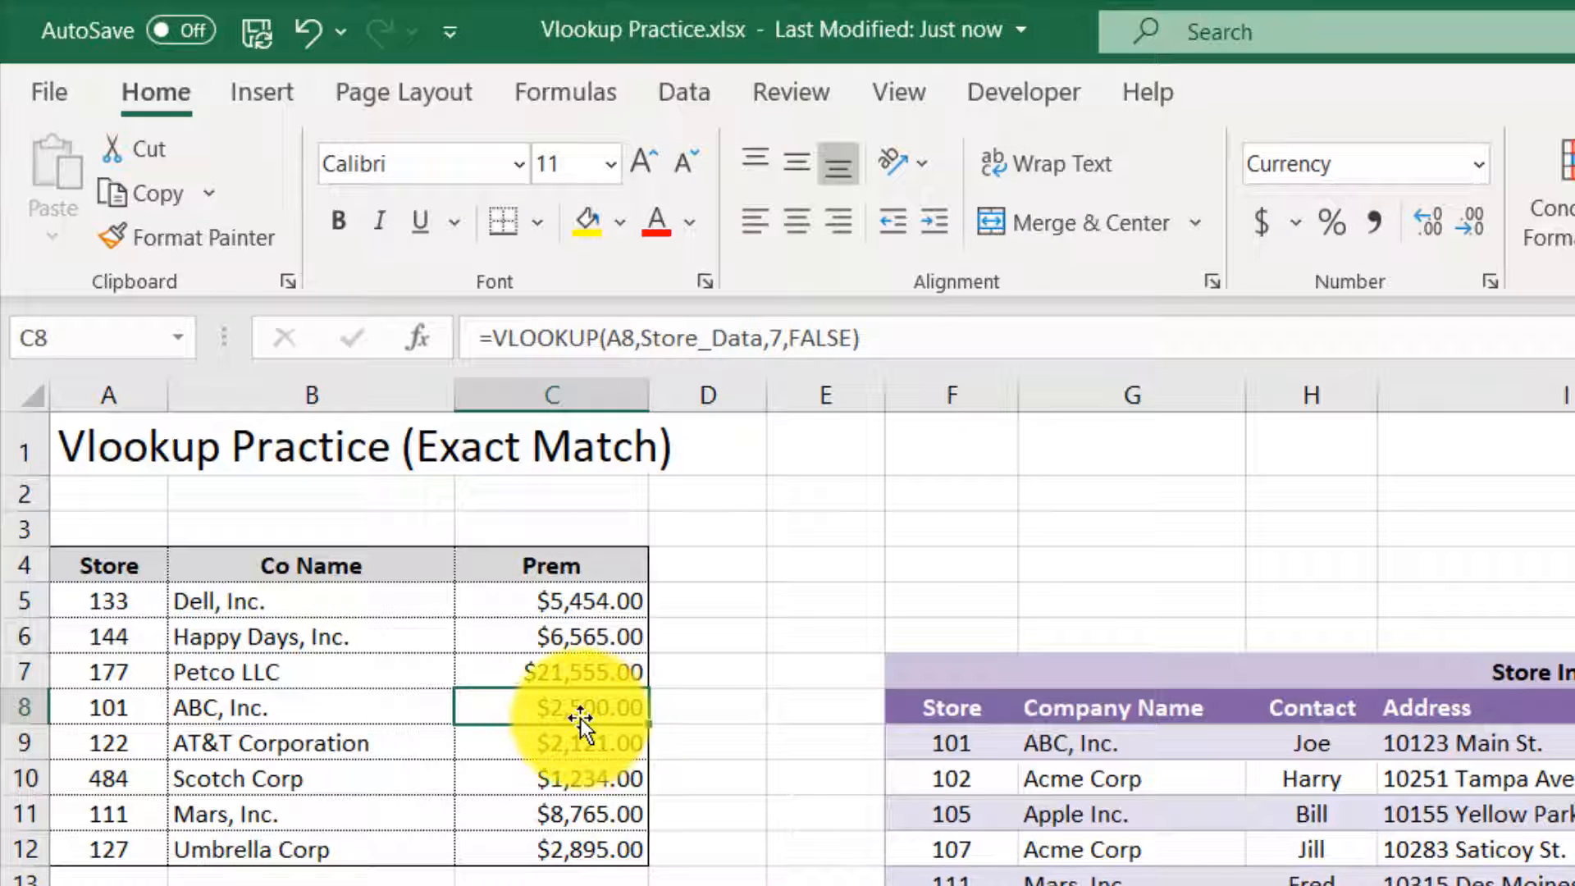
click(273, 607)
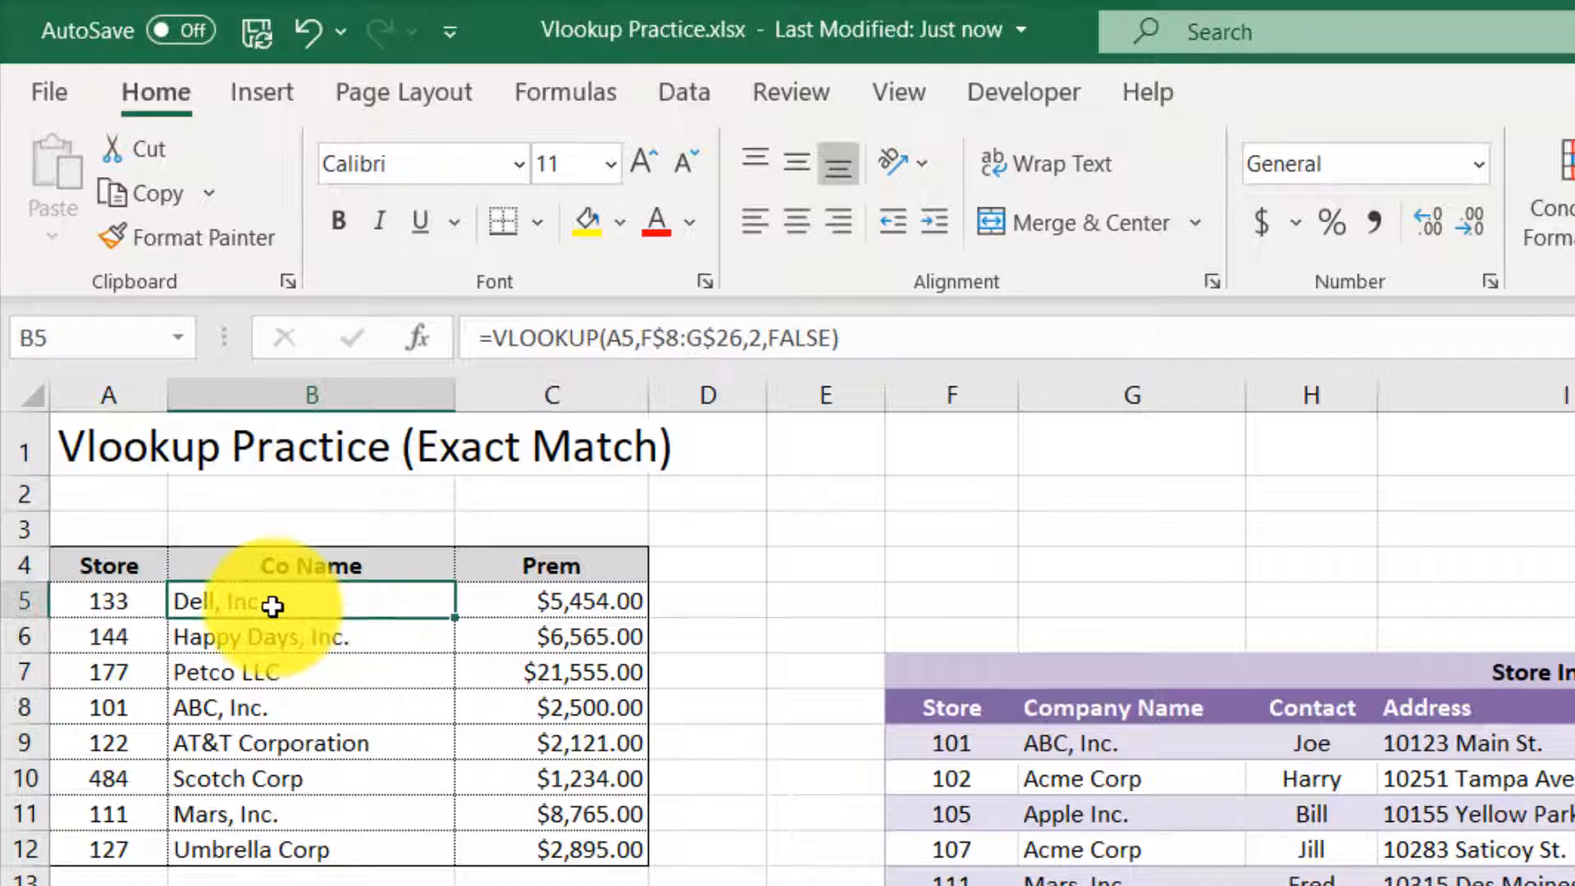
click(293, 712)
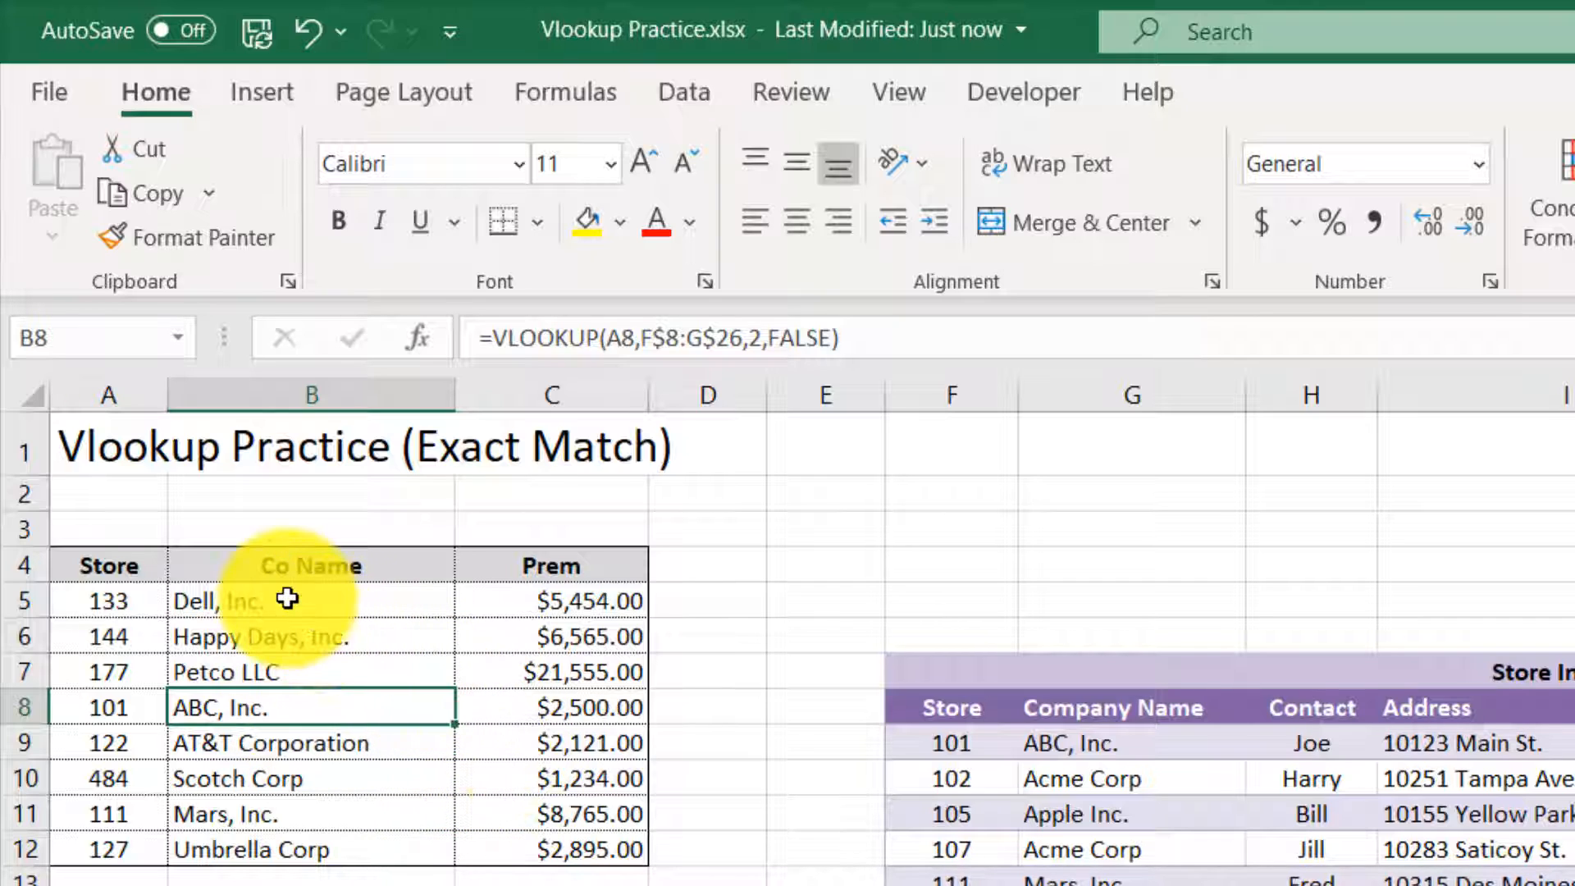
Replace the formulas in B5:C12 with their results by copying the range and pasting values only in place.
drag(288, 598, 552, 837)
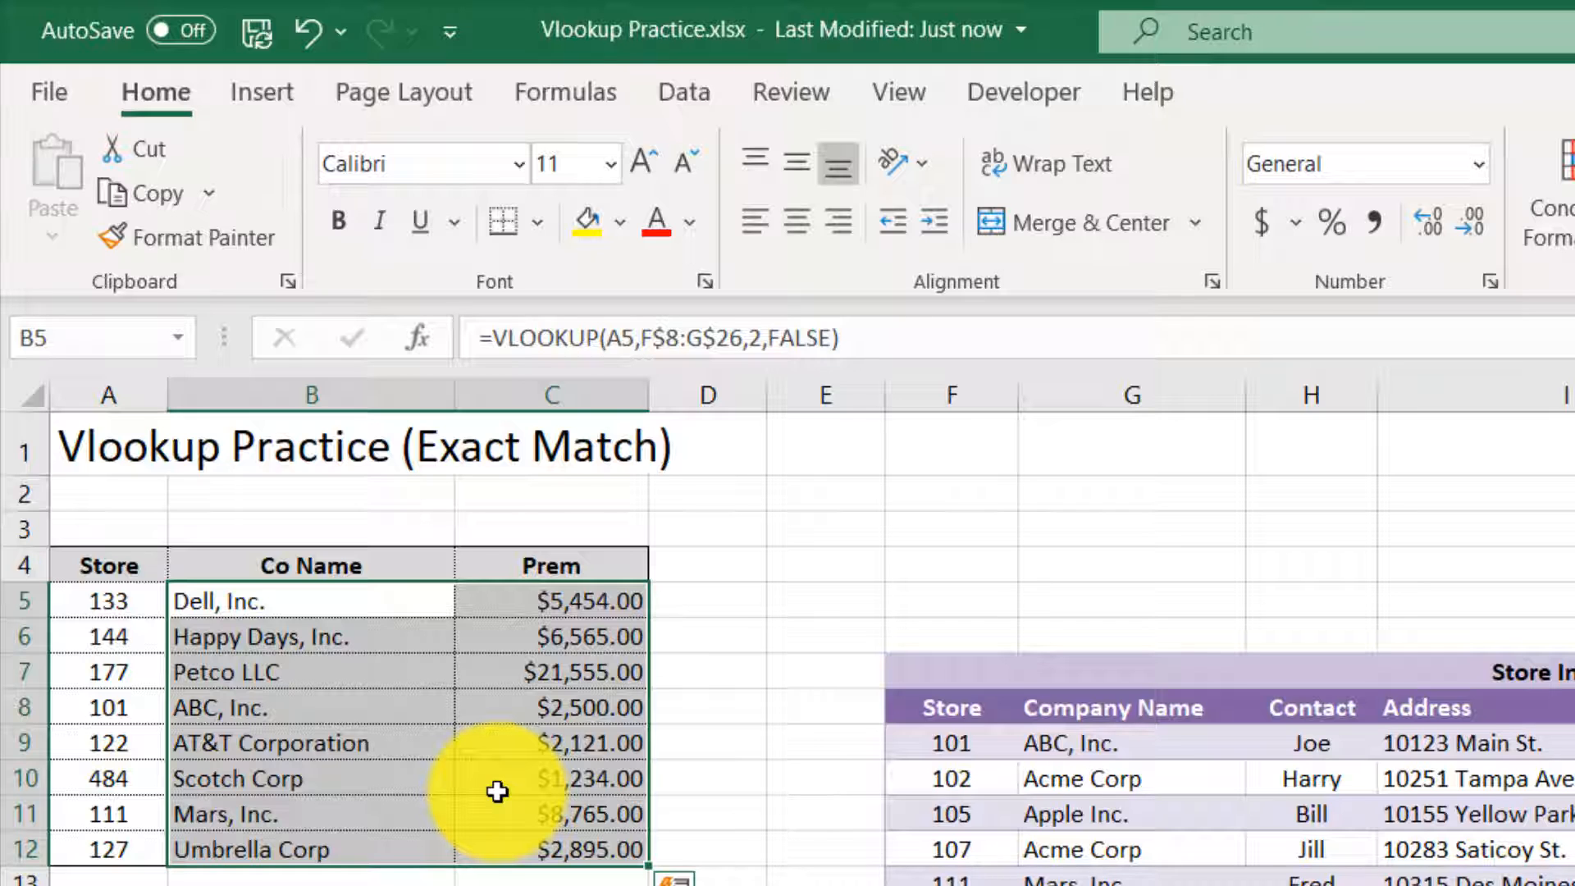
key(ctrl+c)
click(63, 220)
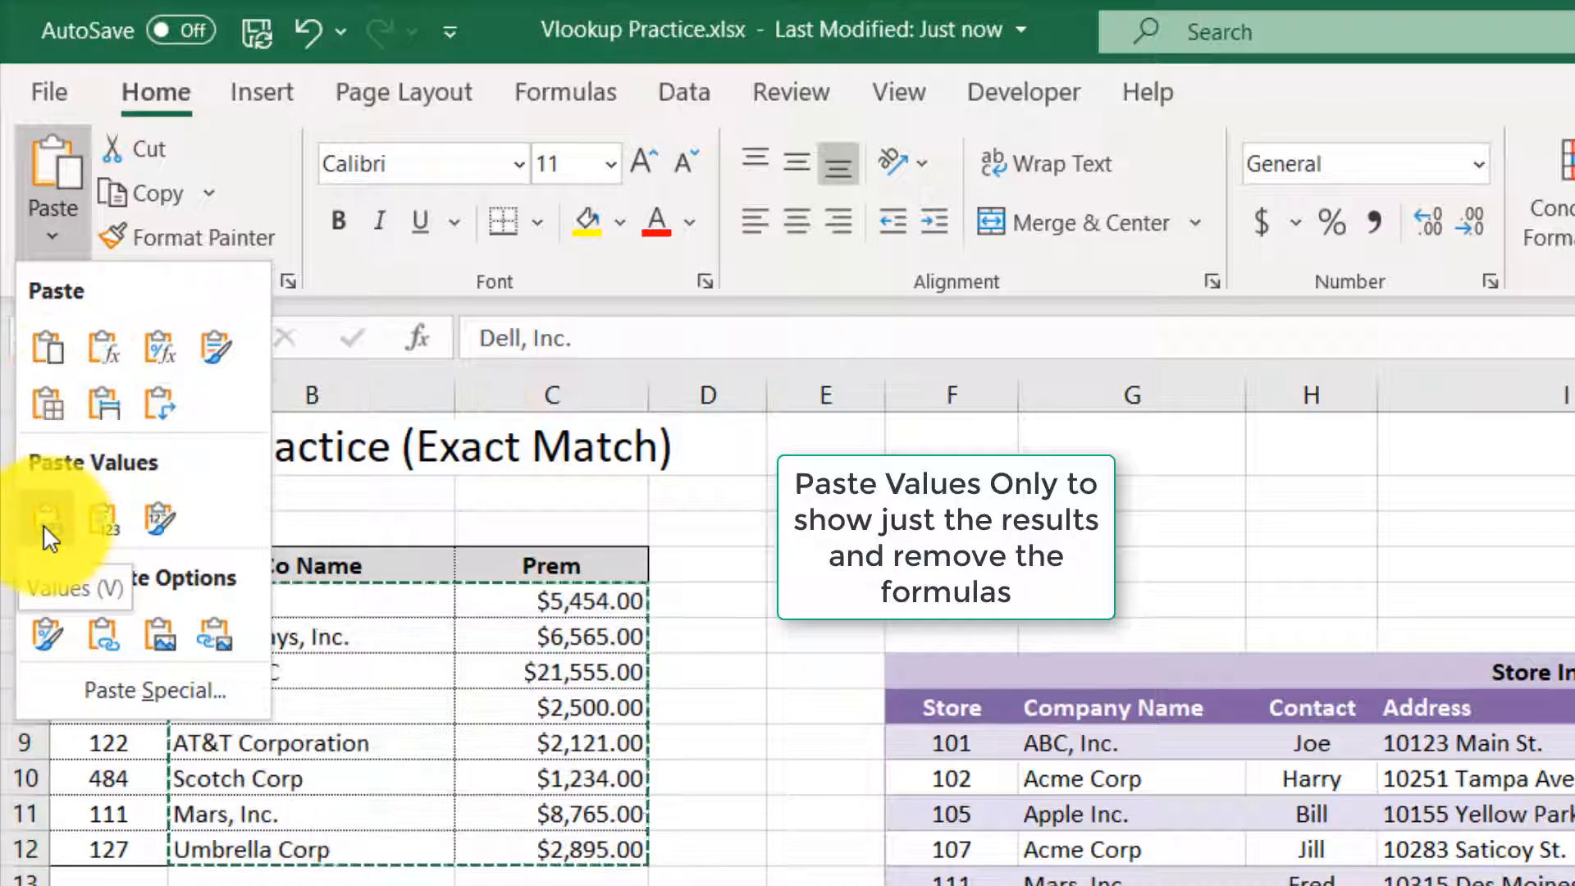
click(42, 525)
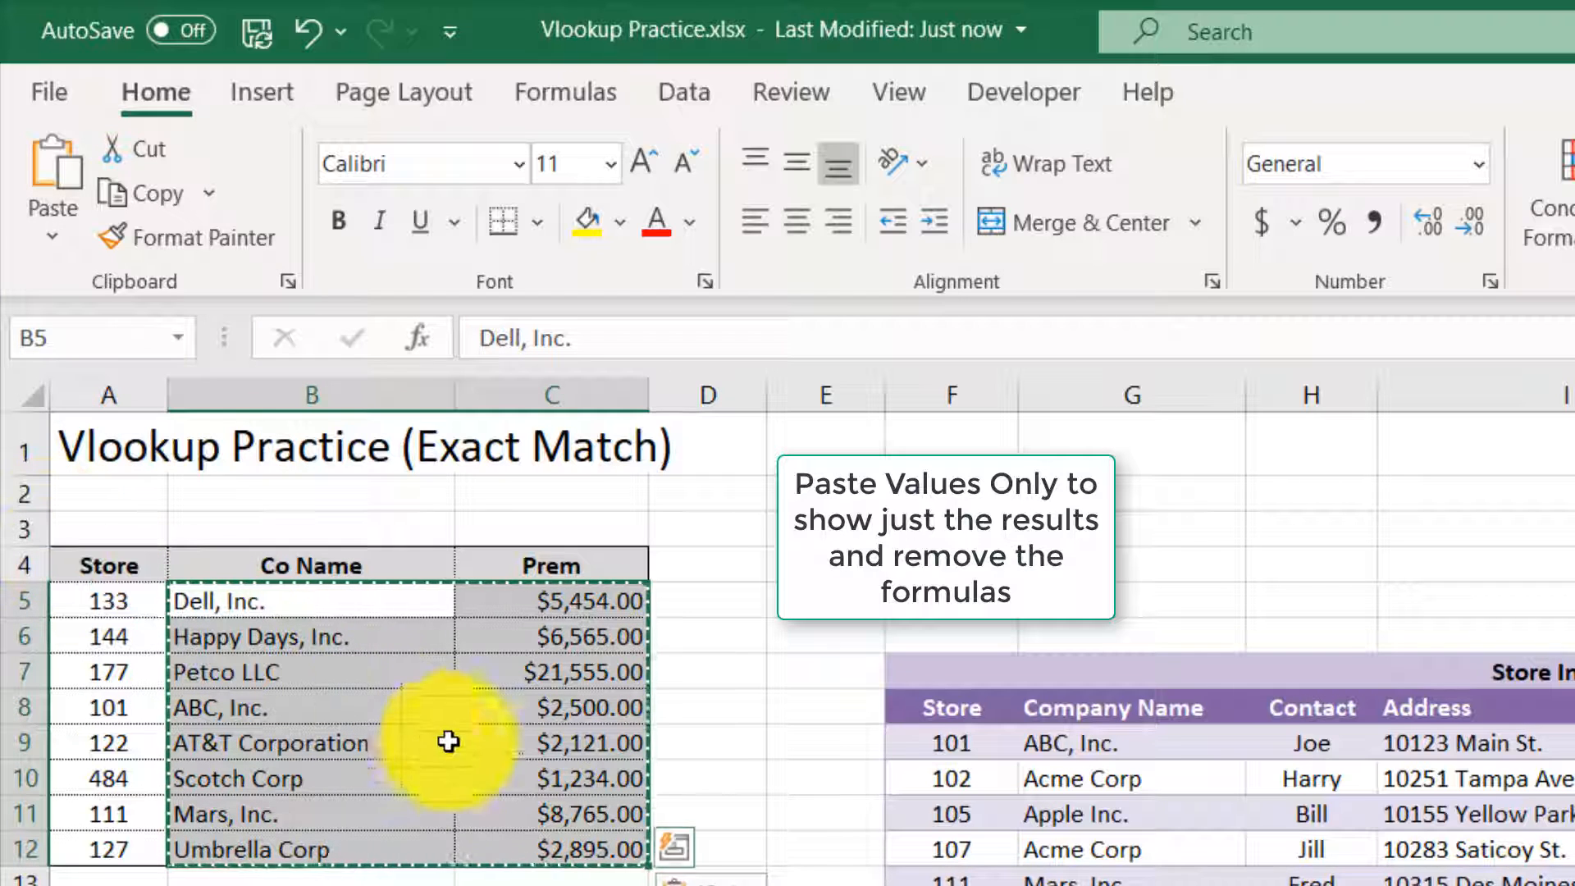
key(Escape)
Inspect the contents of several Co Name and Prem cells to check whether they hold plain values or formulas.
click(524, 753)
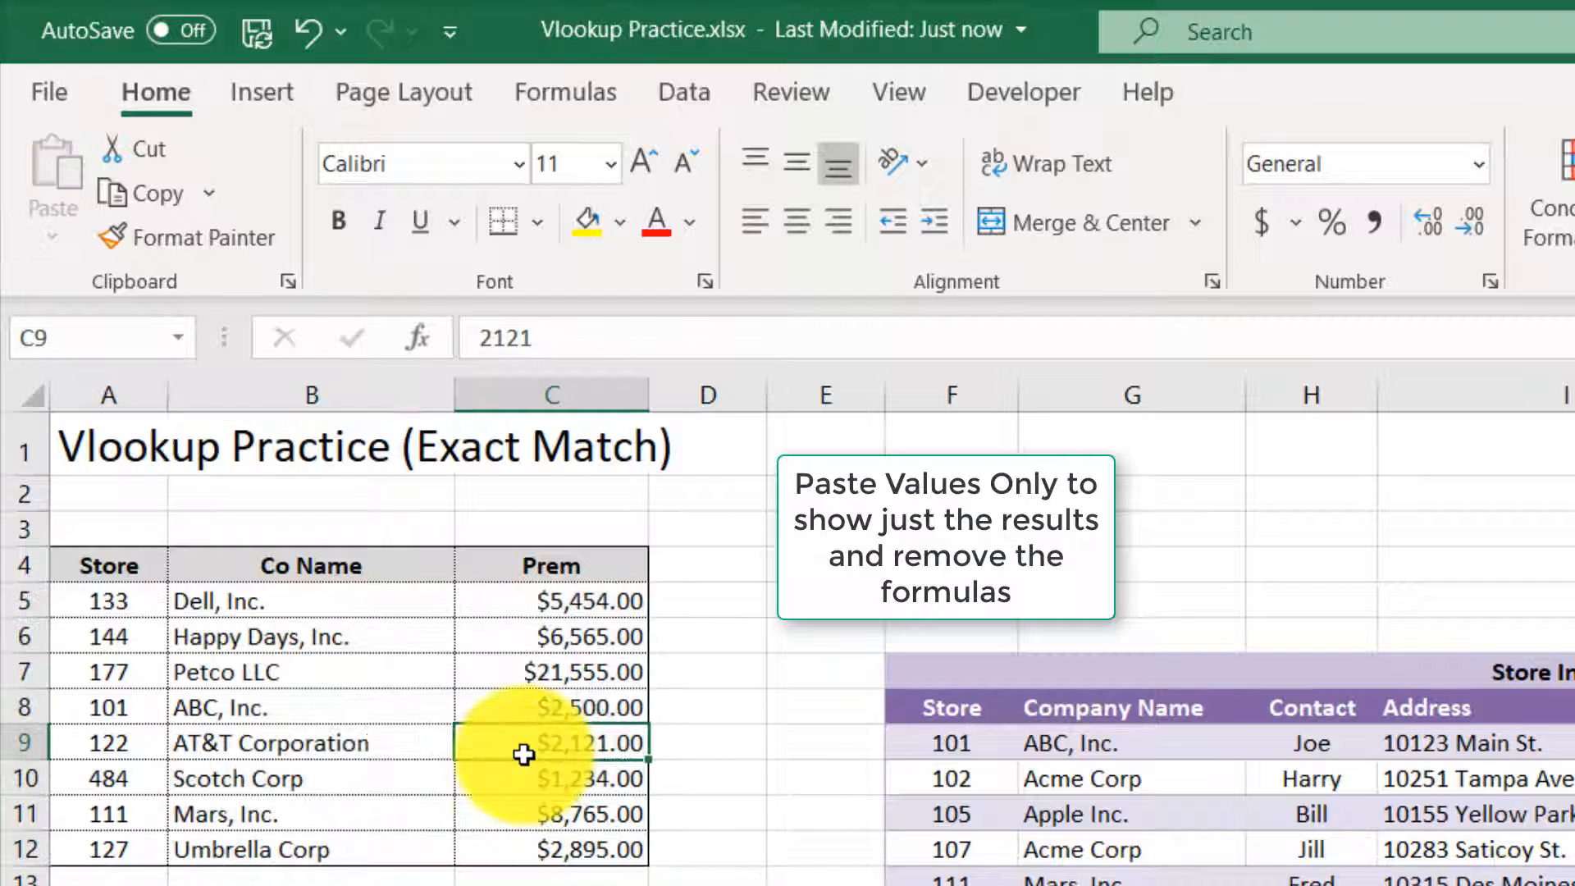
click(520, 647)
click(362, 643)
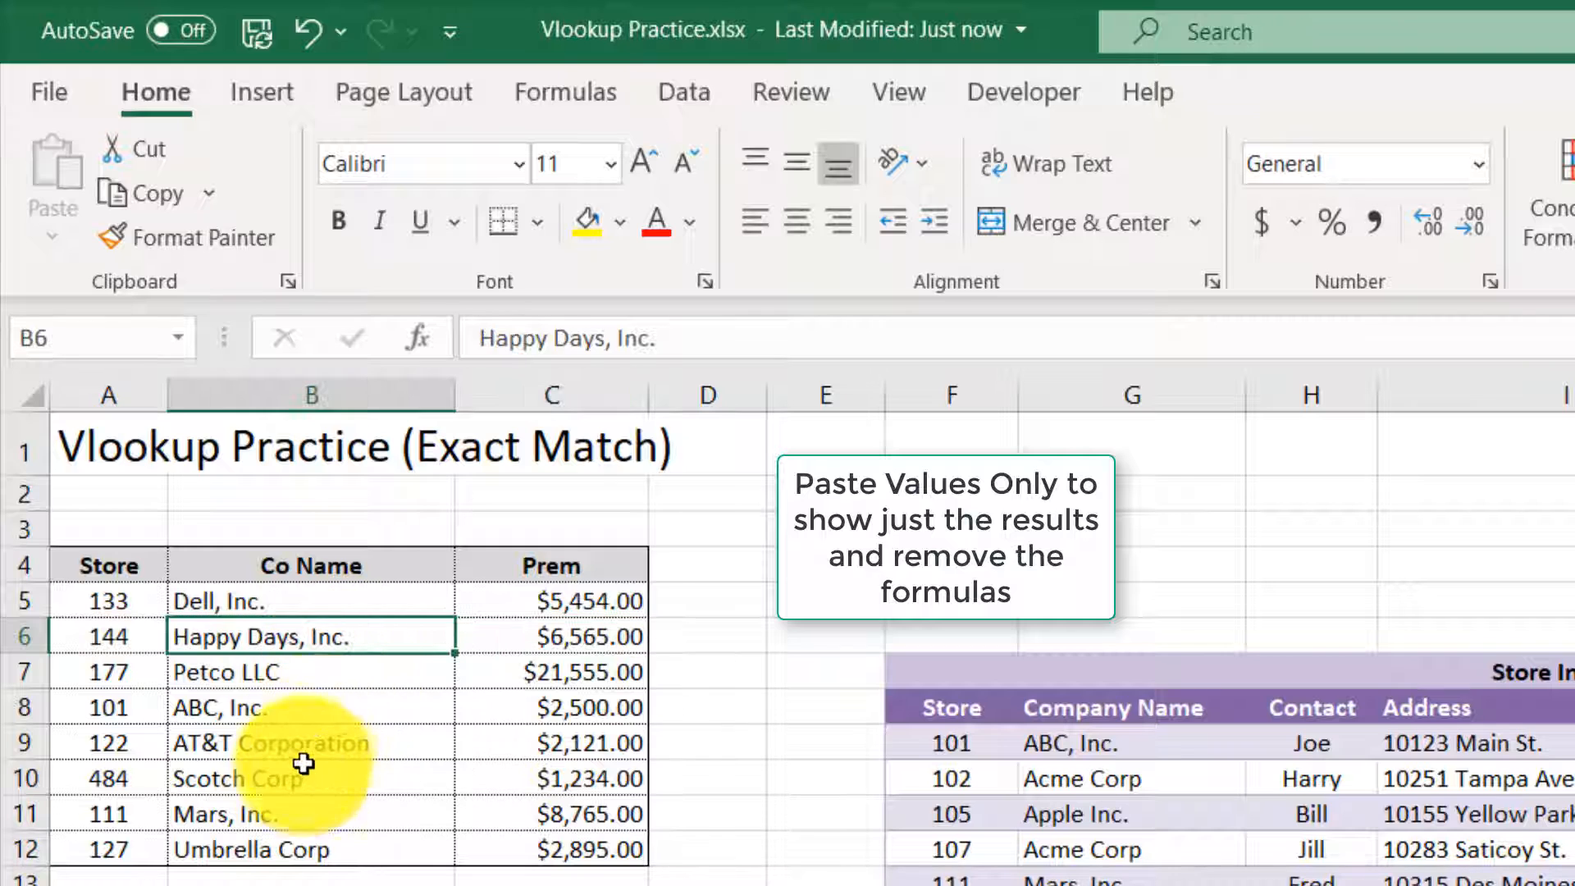
click(307, 775)
click(345, 848)
click(309, 710)
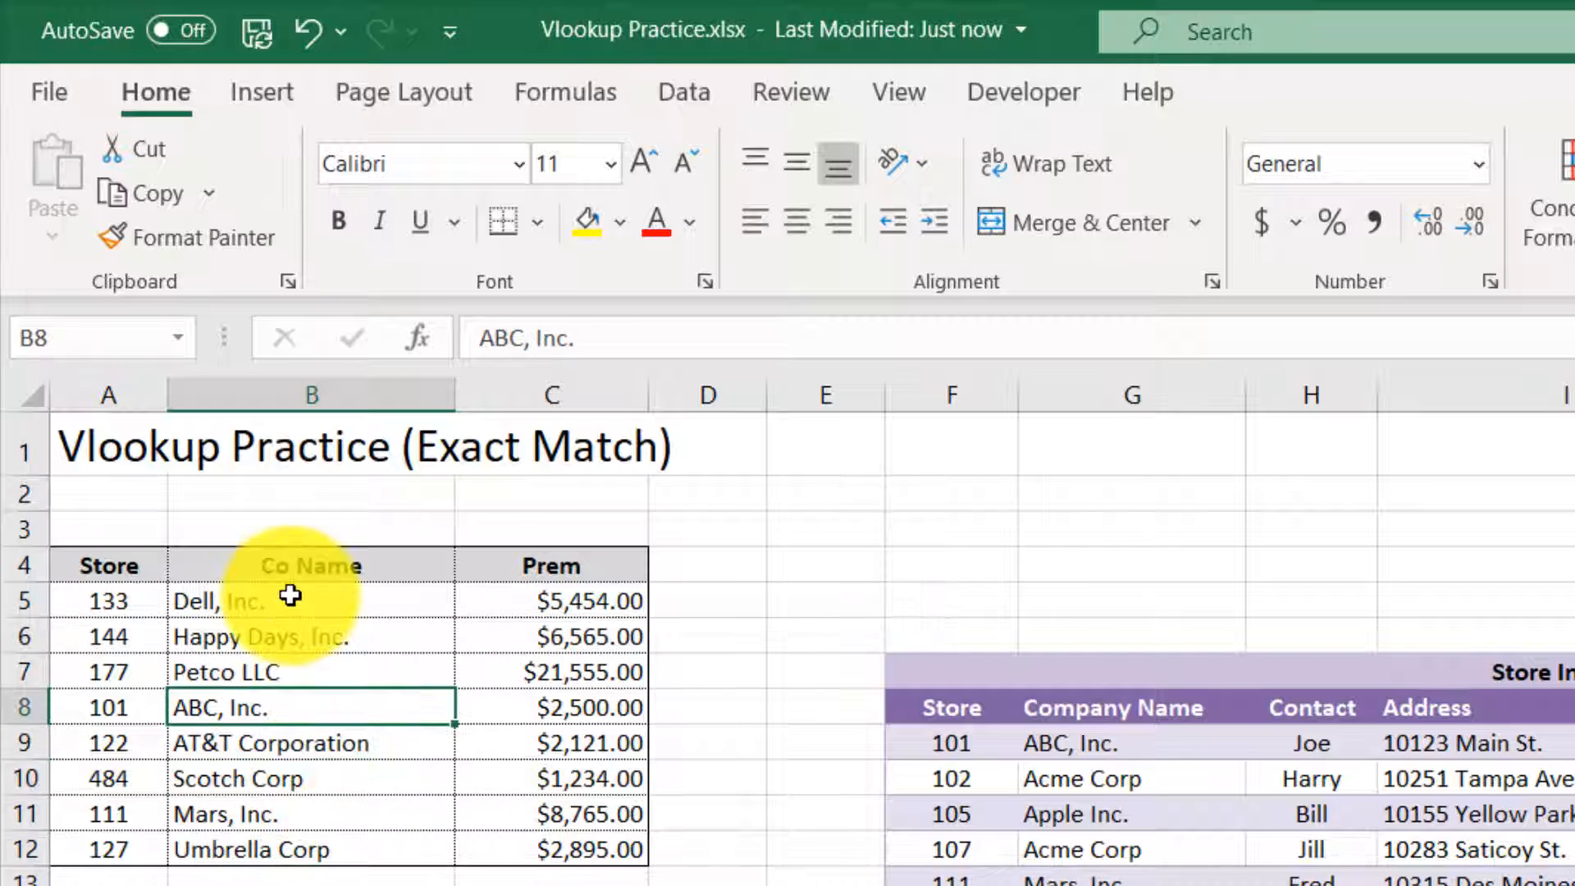
click(291, 597)
click(517, 605)
click(134, 564)
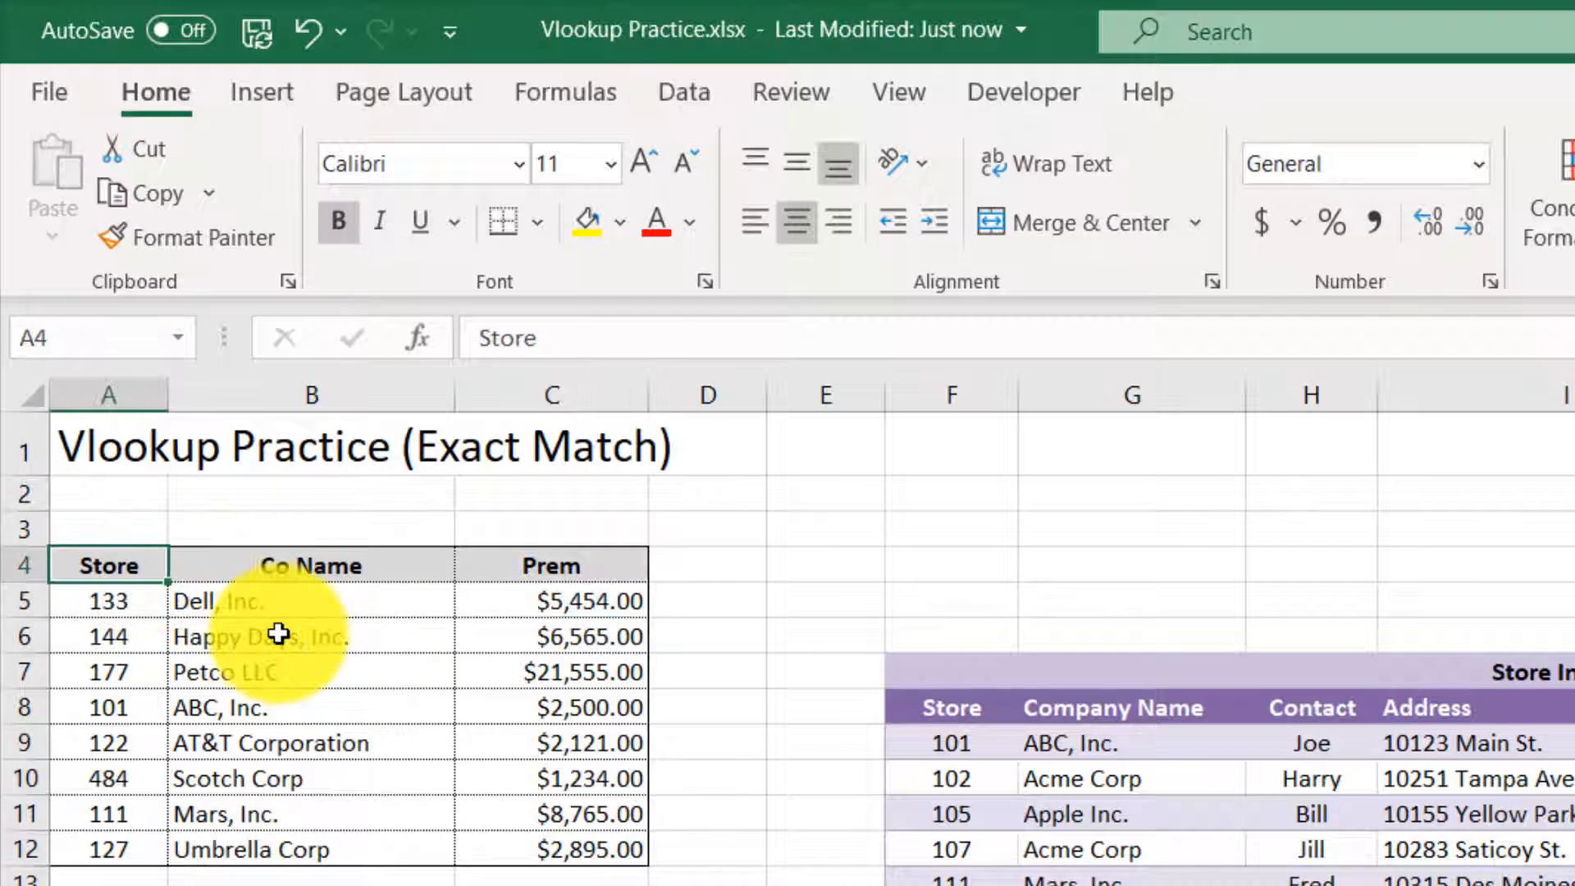